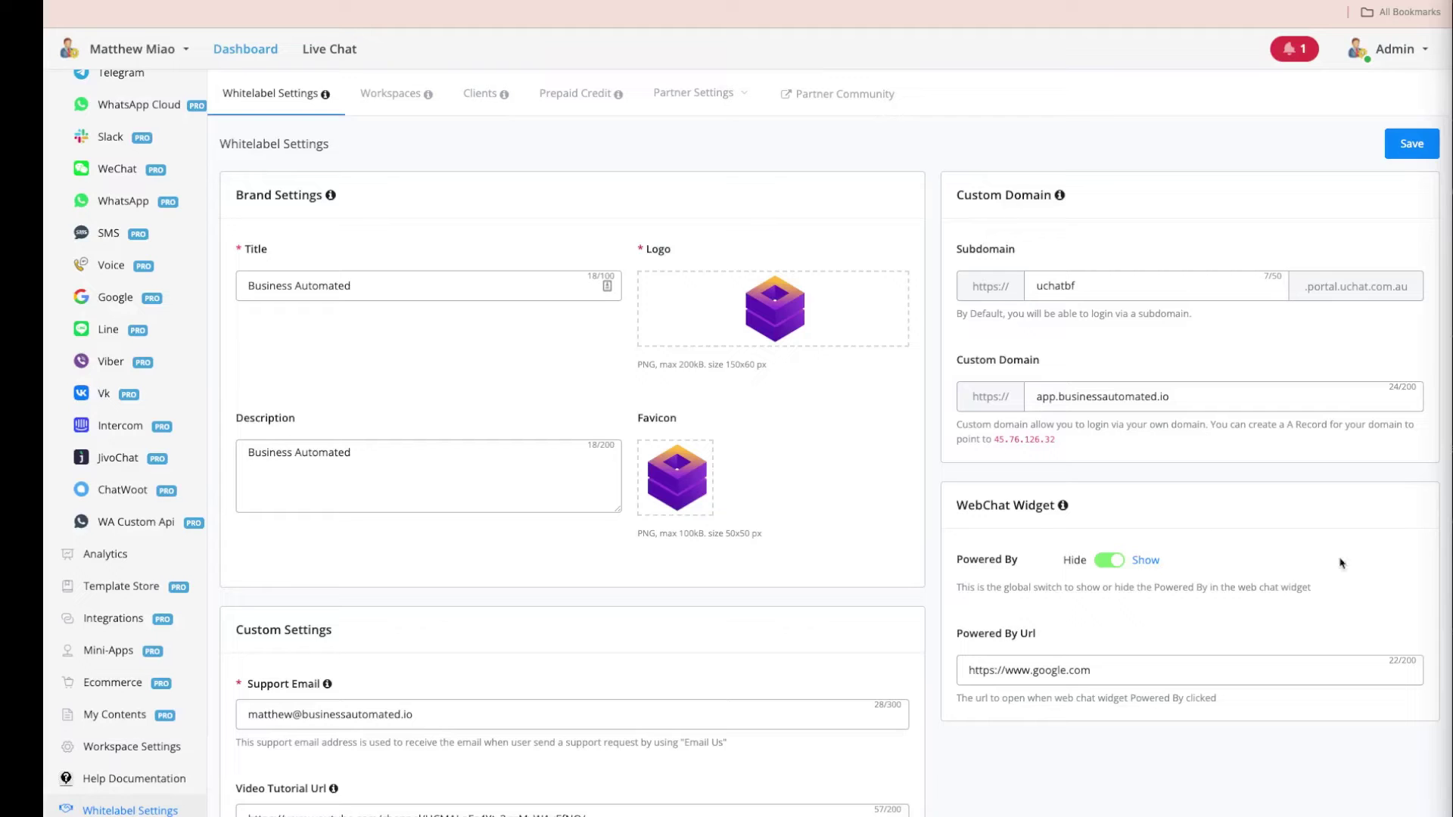
Step: Scroll through the Whitelabel Settings form and select the custom domain address
{"action": "scroll", "coordinate": [642, 445], "scroll_direction": "down", "scroll_amount": 5}
{"action": "scroll", "coordinate": [642, 444], "scroll_direction": "down", "scroll_amount": 4}
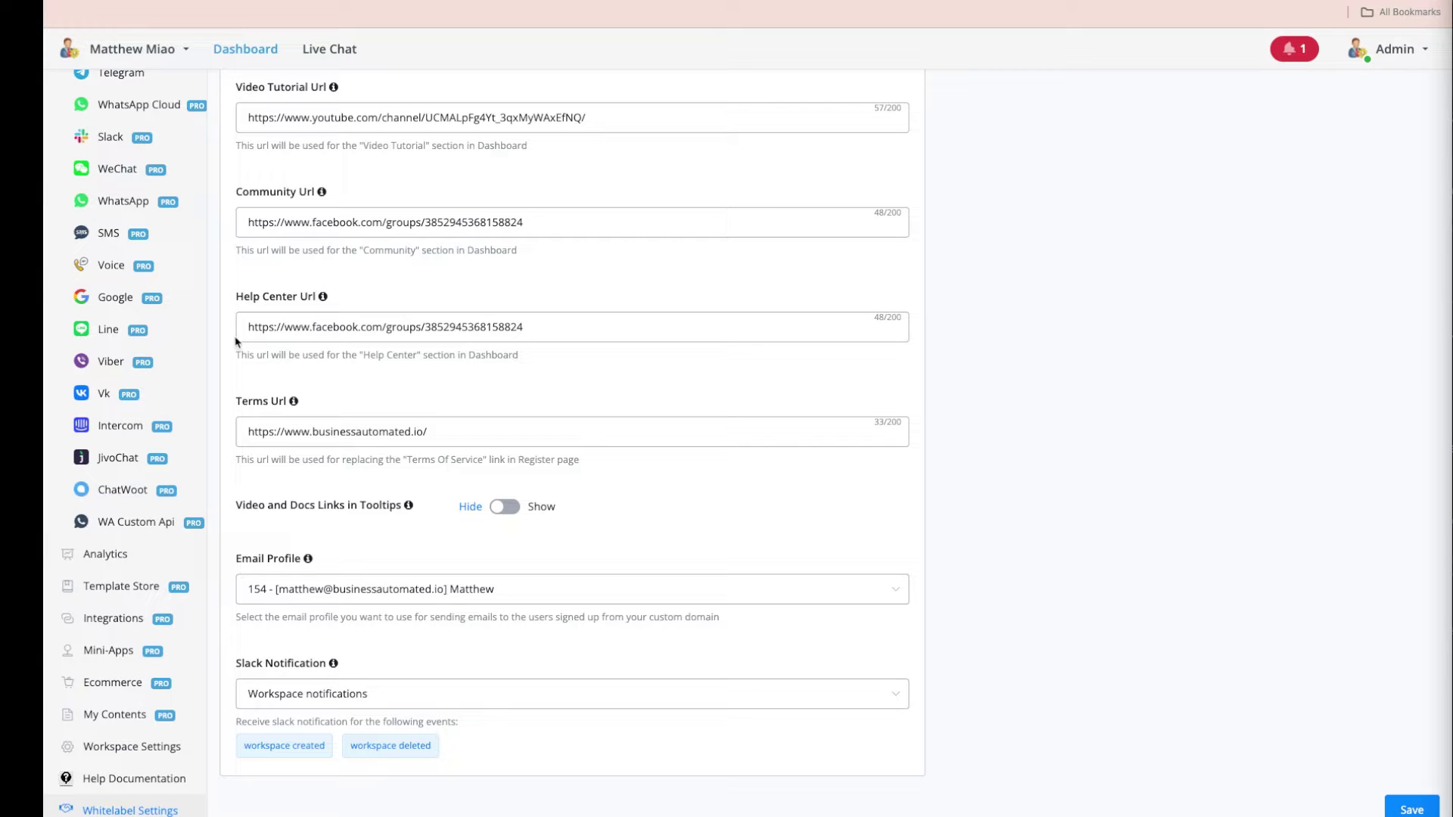
{"action": "scroll", "coordinate": [155, 227], "scroll_direction": "down", "scroll_amount": 1}
{"action": "scroll", "coordinate": [155, 228], "scroll_direction": "down", "scroll_amount": 1}
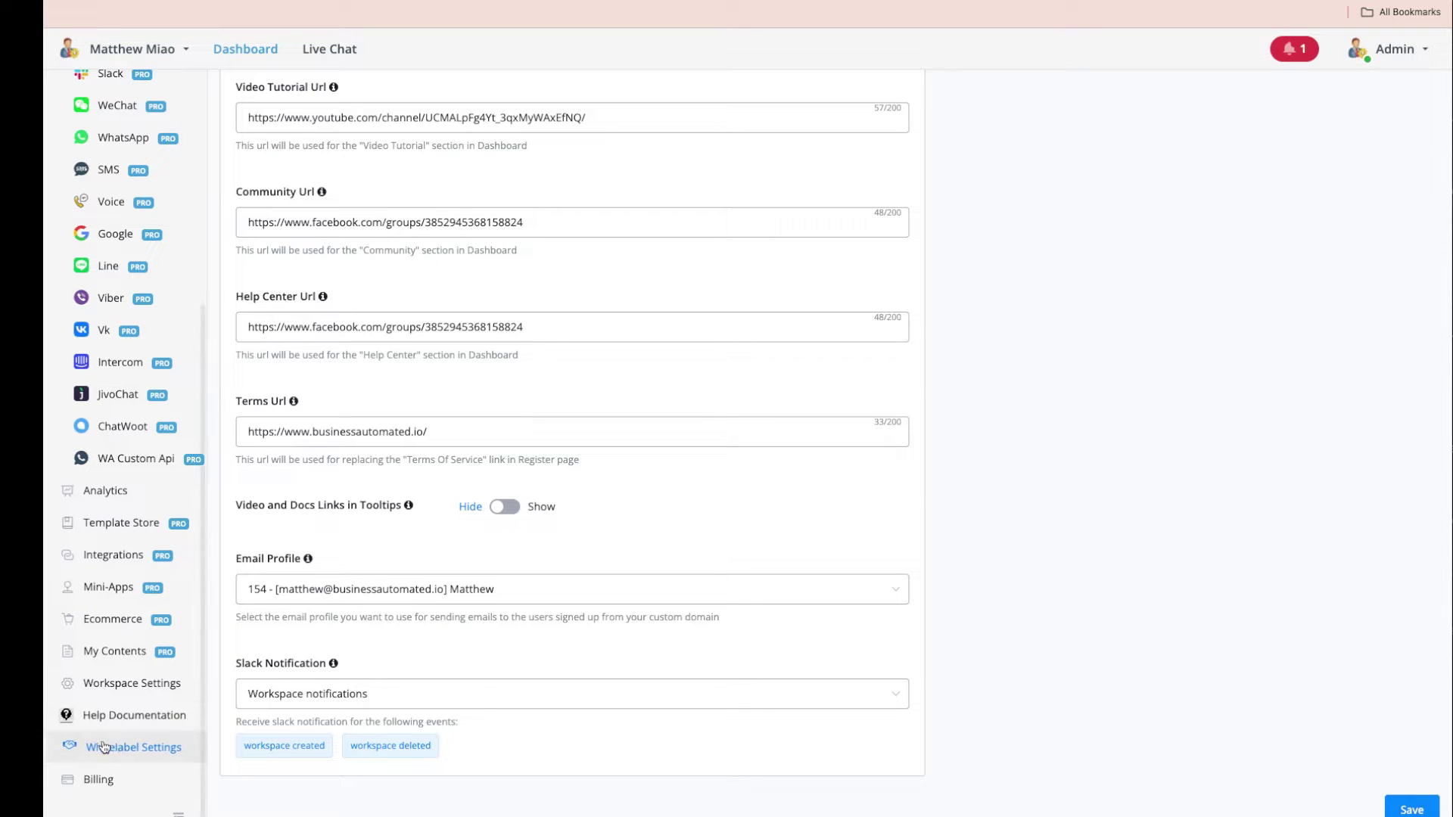
{"action": "scroll", "coordinate": [502, 496], "scroll_direction": "up", "scroll_amount": 10}
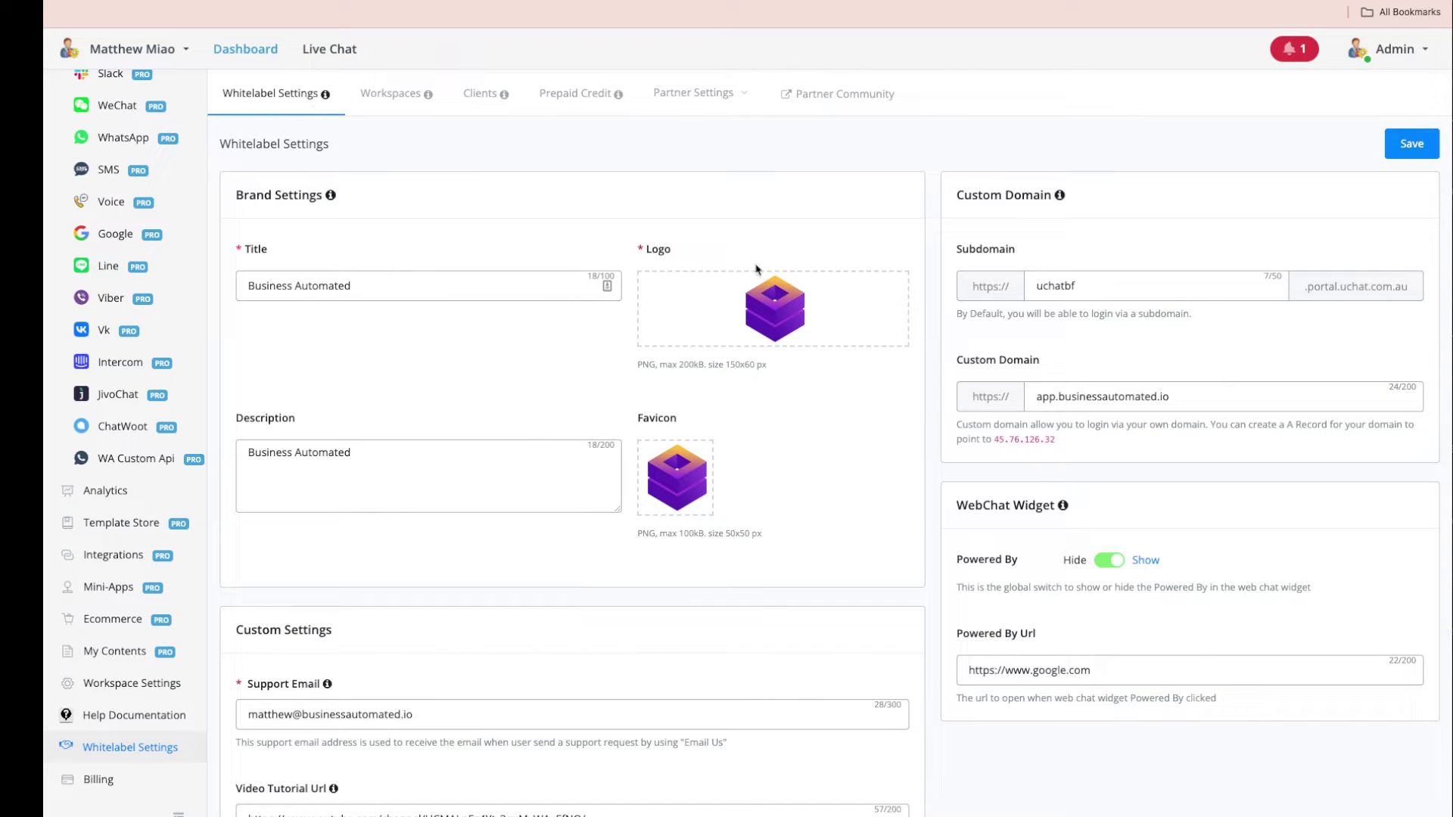
{"action": "left_click_drag", "start_coordinate": [1172, 397], "coordinate": [964, 391]}
Step: Check the support email field, then switch to the Workspaces table
{"action": "scroll", "coordinate": [570, 346], "scroll_direction": "down", "scroll_amount": 2}
{"action": "scroll", "coordinate": [569, 346], "scroll_direction": "down", "scroll_amount": 4}
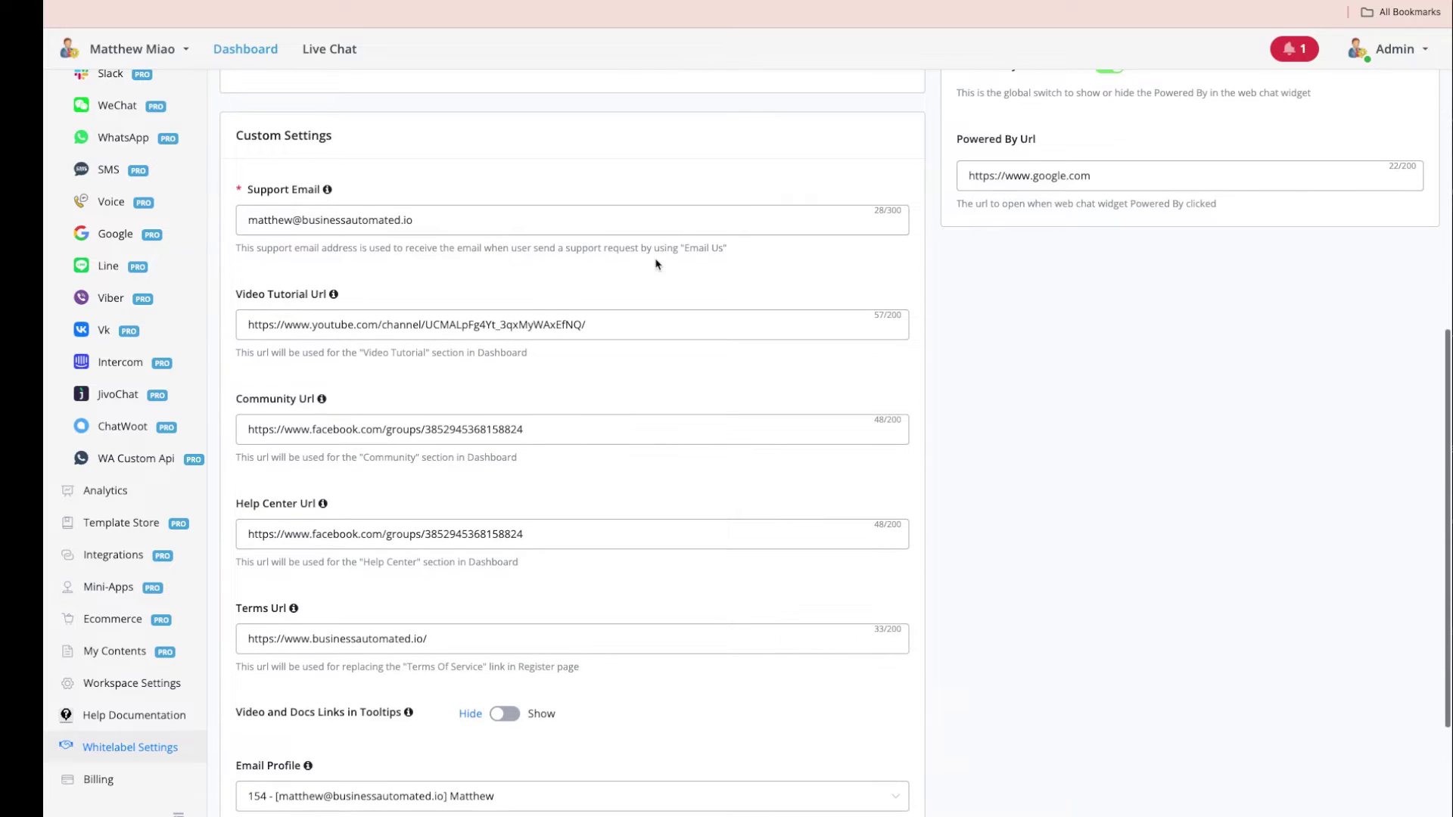
{"action": "left_click", "coordinate": [356, 229]}
{"action": "scroll", "coordinate": [402, 221], "scroll_direction": "down", "scroll_amount": 2}
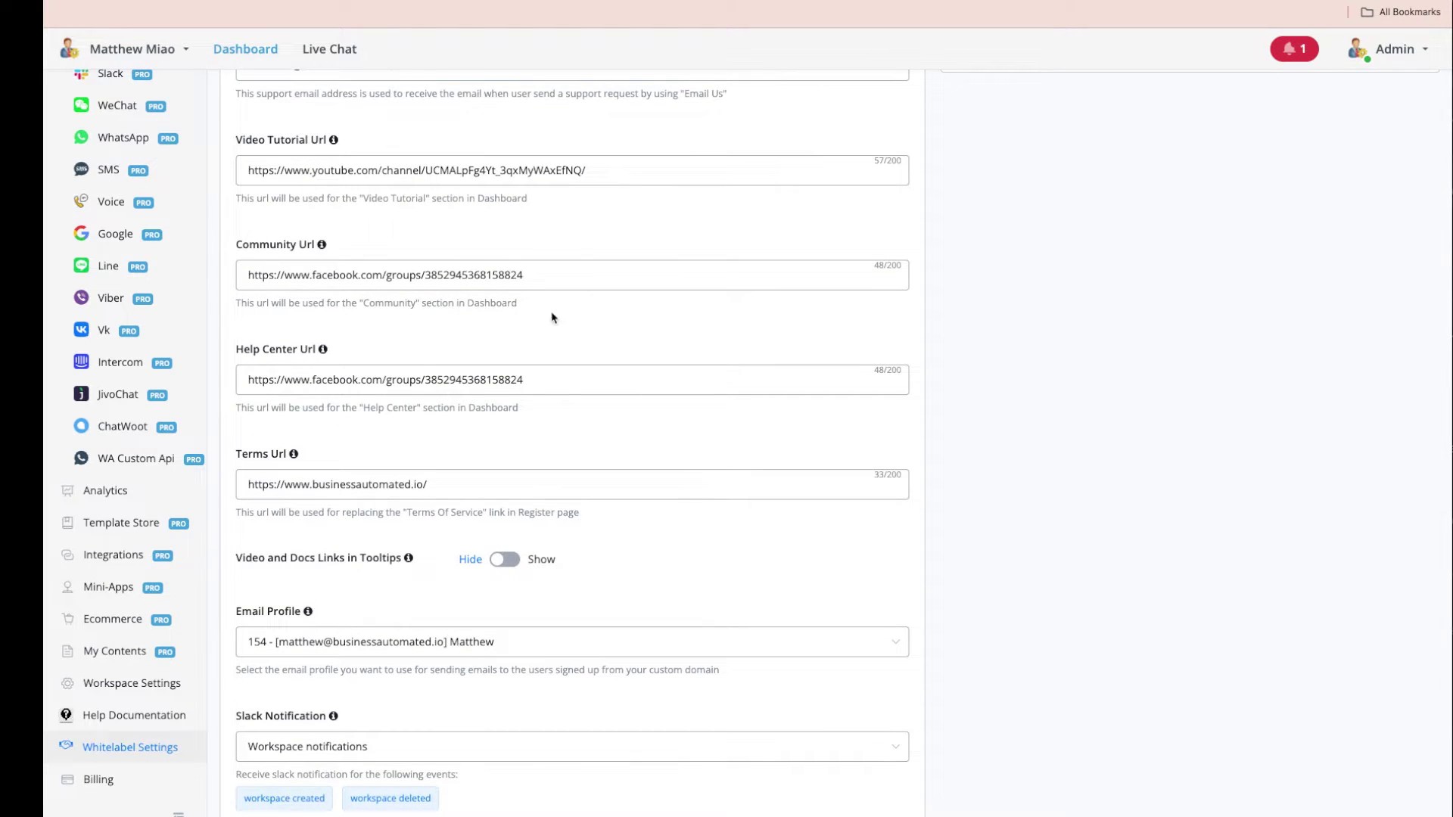
{"action": "scroll", "coordinate": [564, 311], "scroll_direction": "down", "scroll_amount": 1}
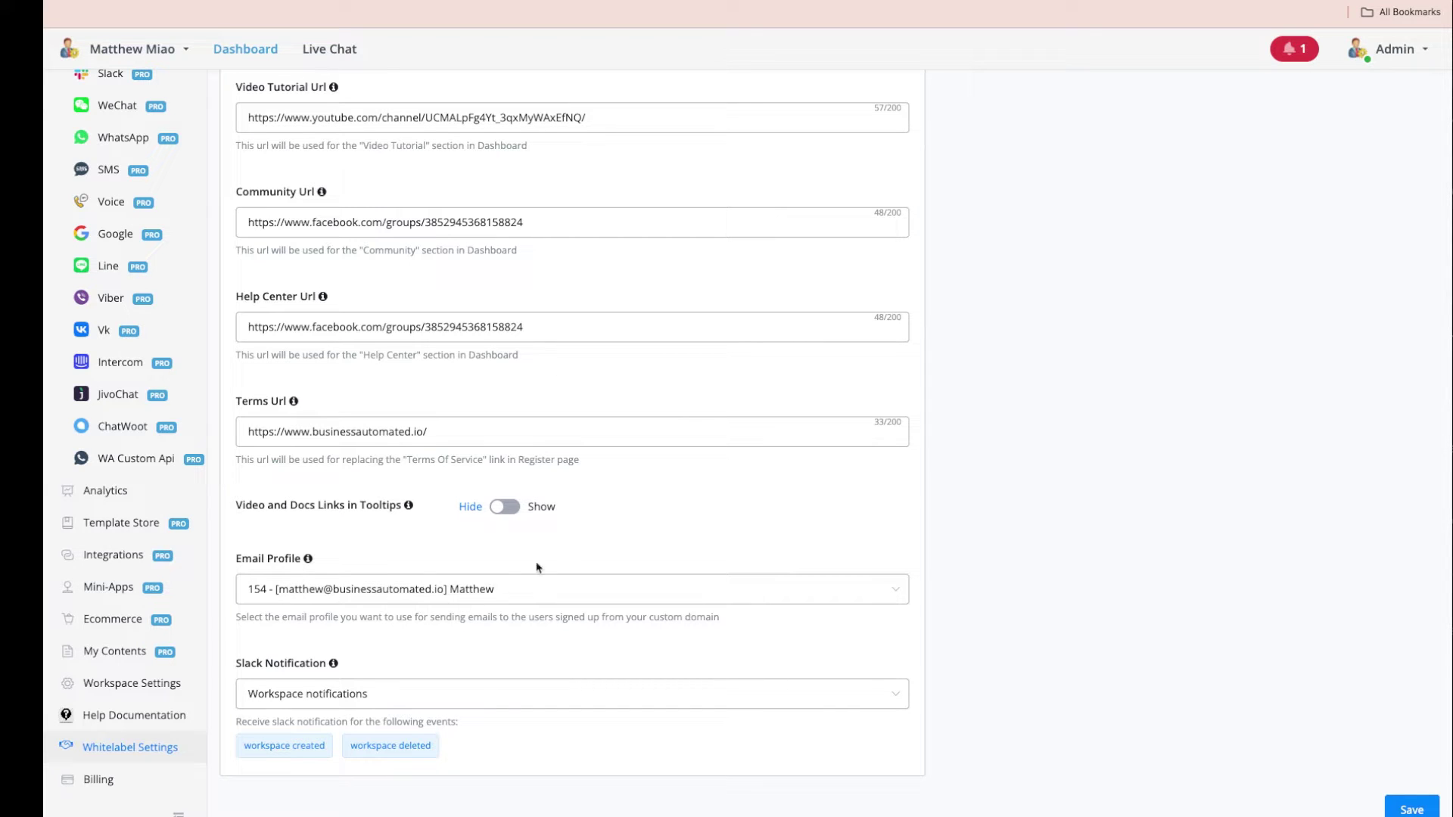
{"action": "scroll", "coordinate": [530, 530], "scroll_direction": "up", "scroll_amount": 10}
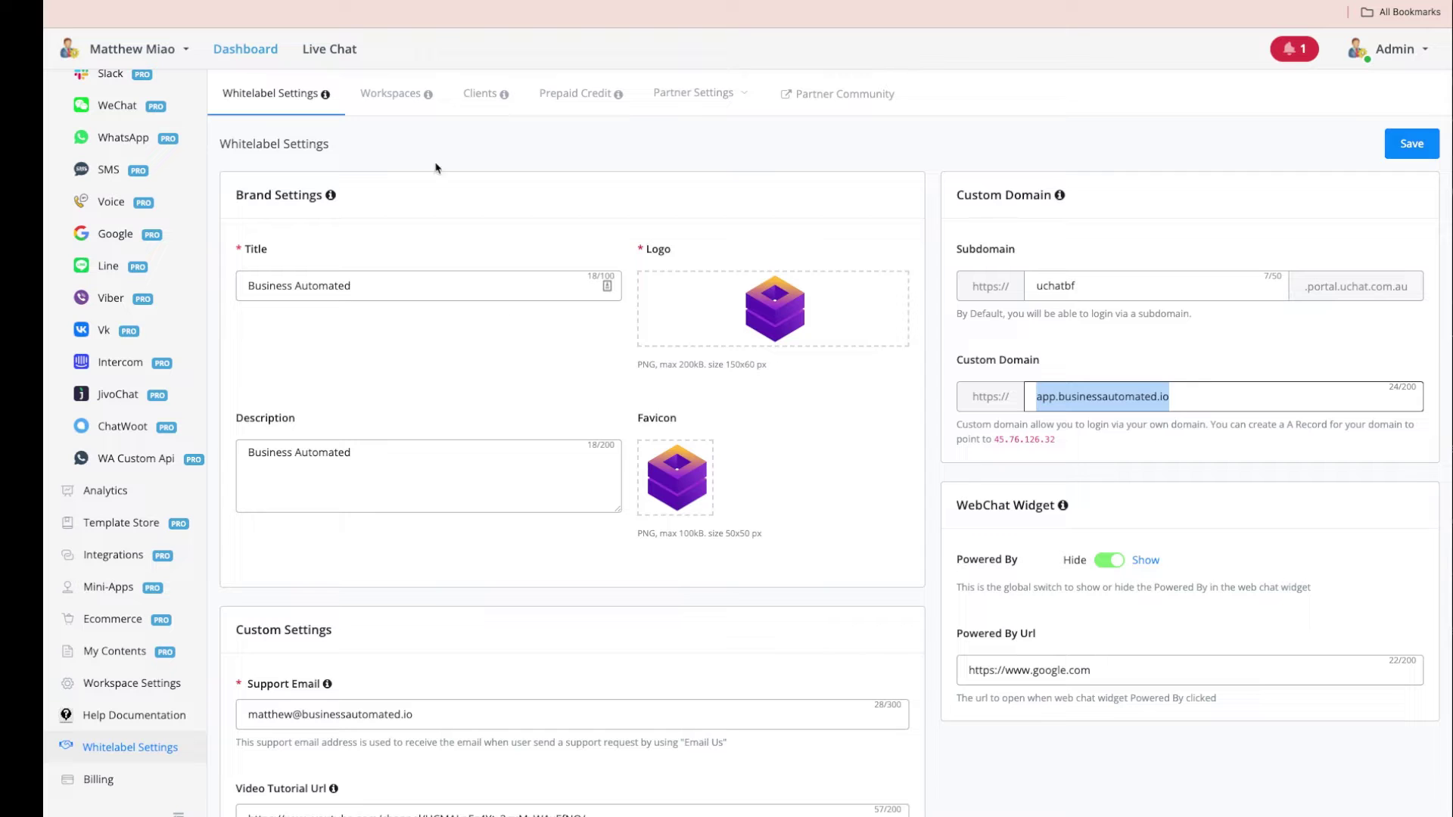
{"action": "left_click", "coordinate": [386, 100]}
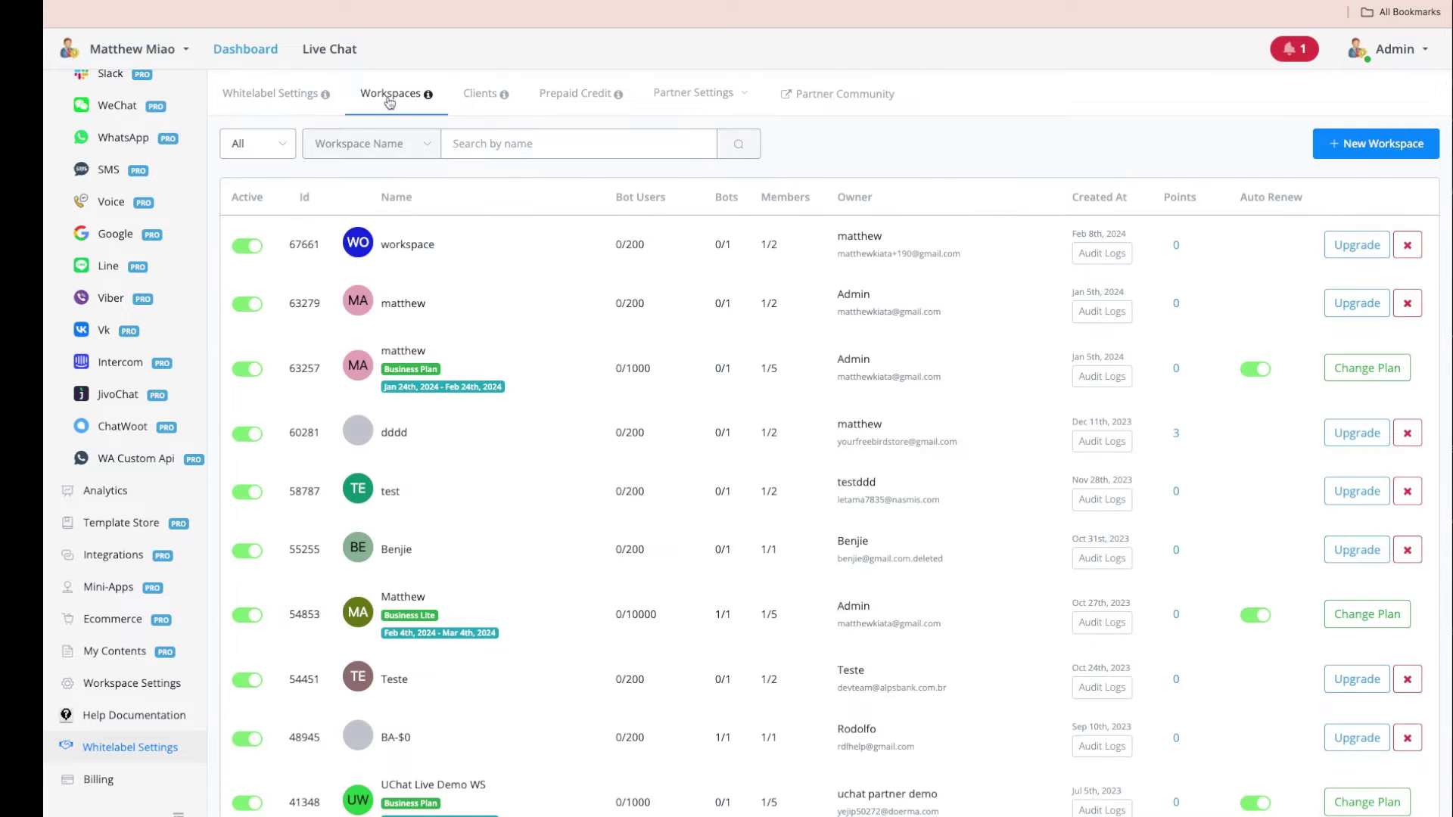
{"action": "left_click", "coordinate": [479, 96]}
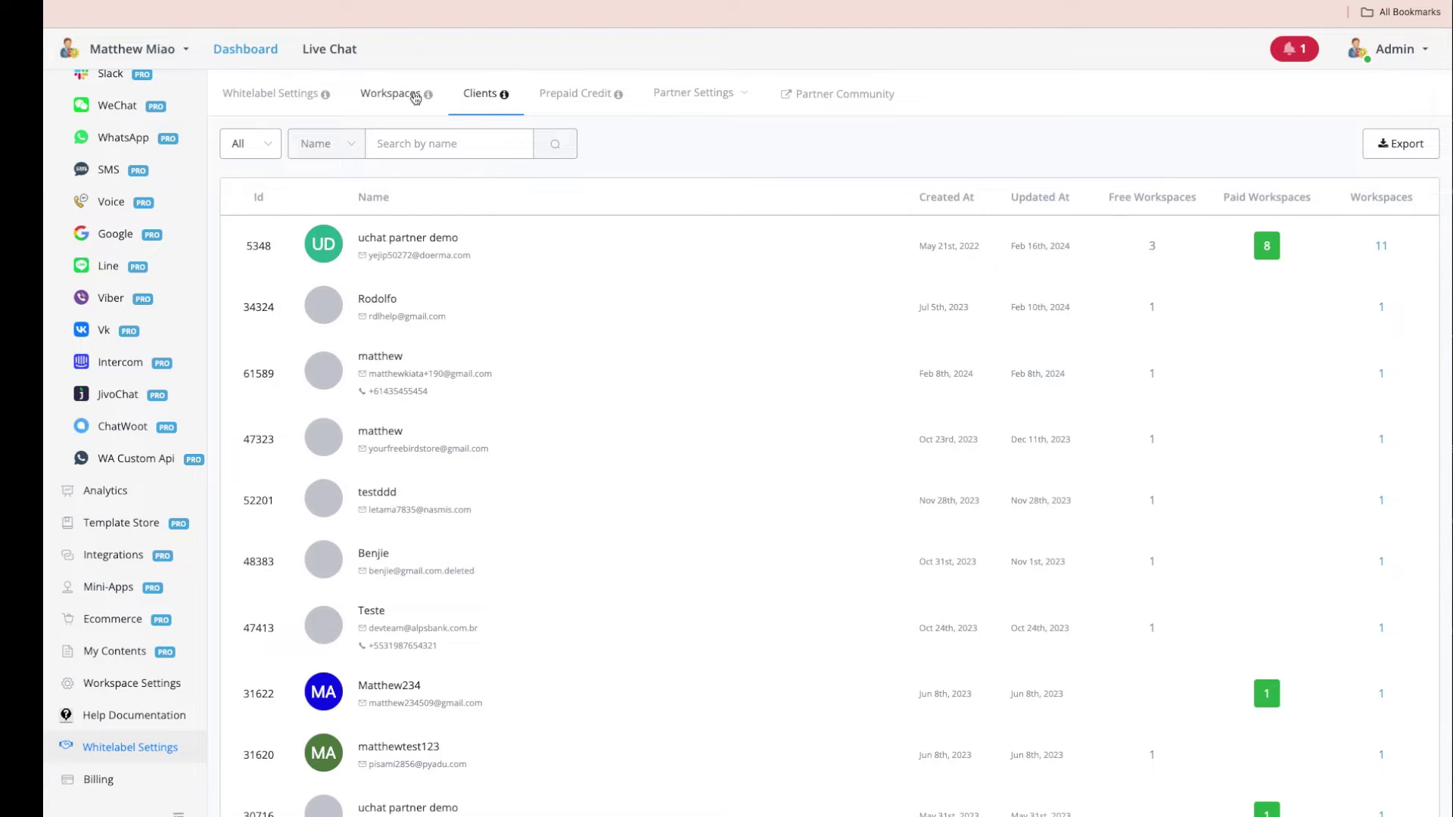
{"action": "left_click", "coordinate": [410, 94]}
{"action": "left_click", "coordinate": [481, 97]}
{"action": "left_click", "coordinate": [386, 98]}
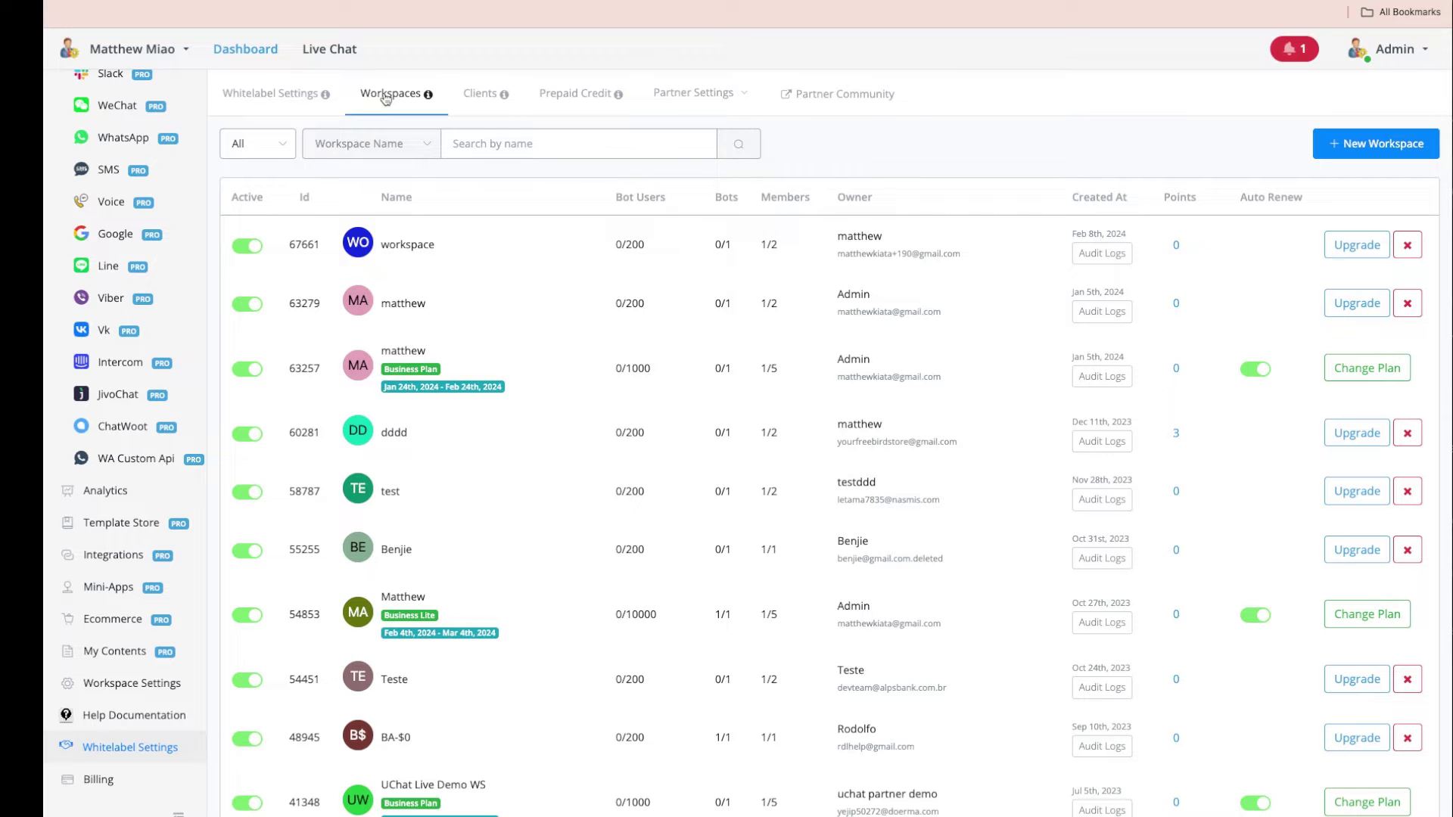
{"action": "left_click", "coordinate": [484, 94]}
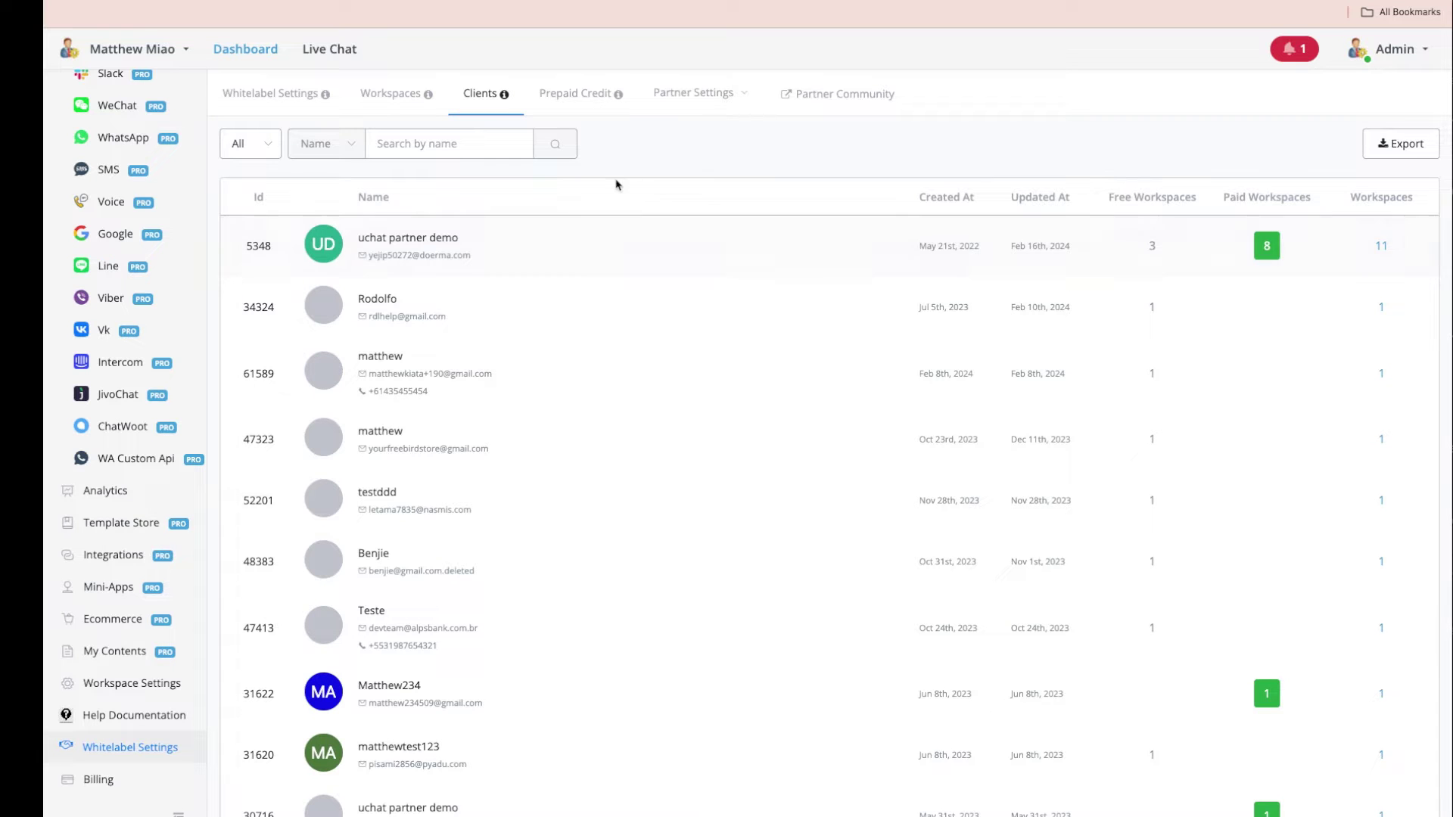
{"action": "left_click", "coordinate": [390, 95]}
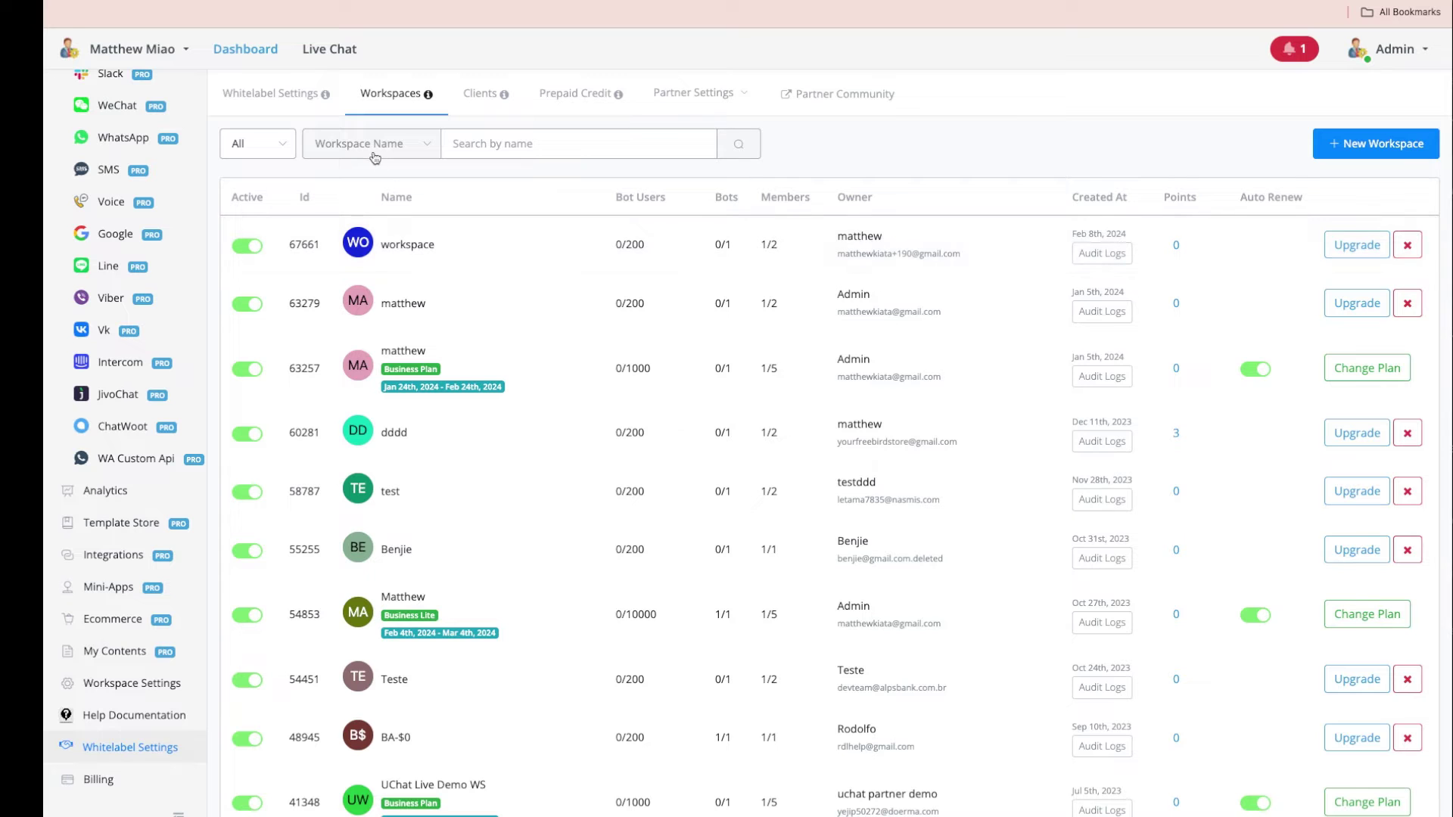
Step: Filter workspaces to Free, then Paid, and toggle the first workspace's Active switch off and on
{"action": "left_click", "coordinate": [266, 147]}
{"action": "left_click", "coordinate": [252, 215]}
{"action": "left_click", "coordinate": [270, 149]}
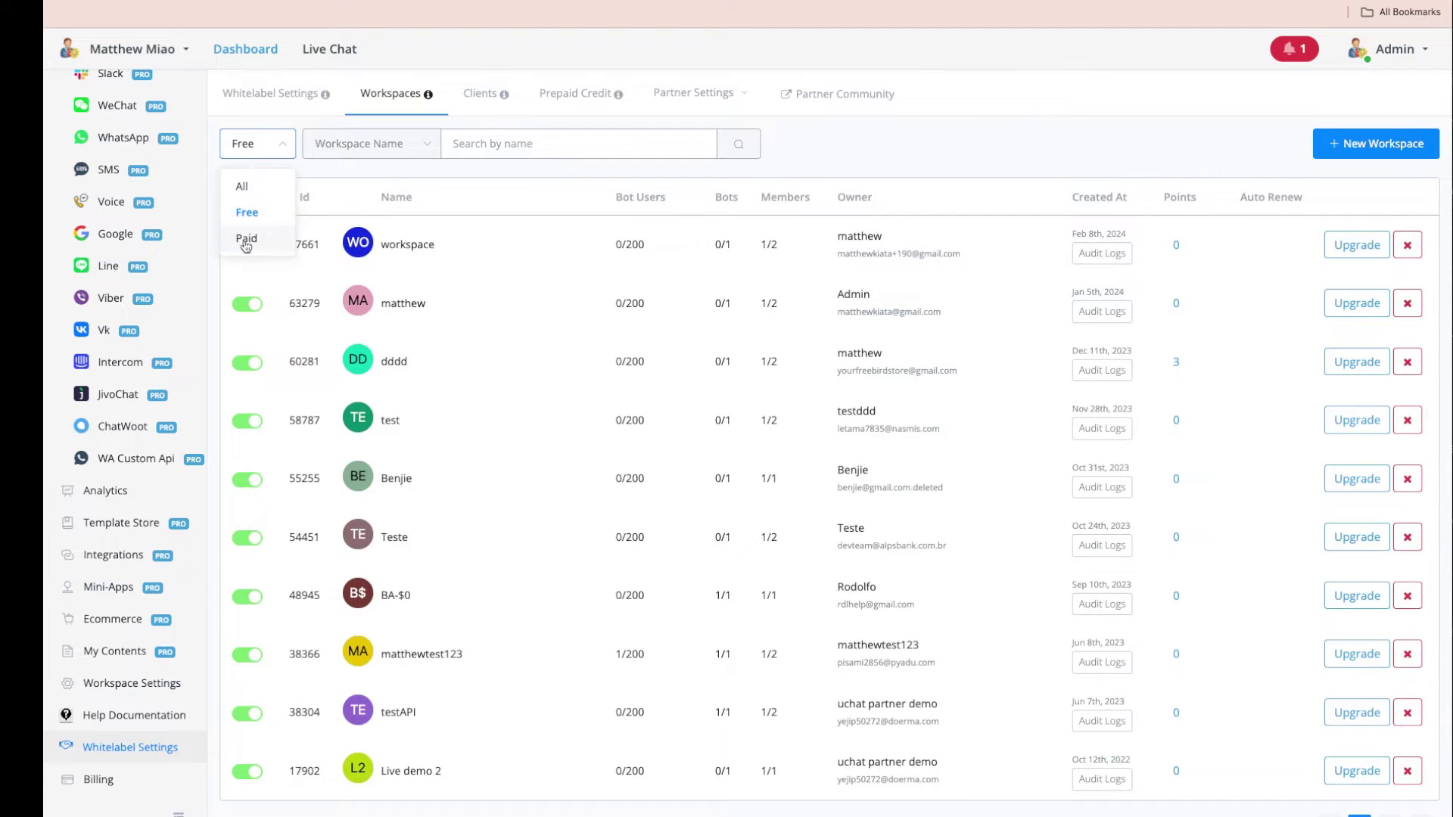
{"action": "left_click", "coordinate": [247, 235]}
{"action": "left_click", "coordinate": [379, 144]}
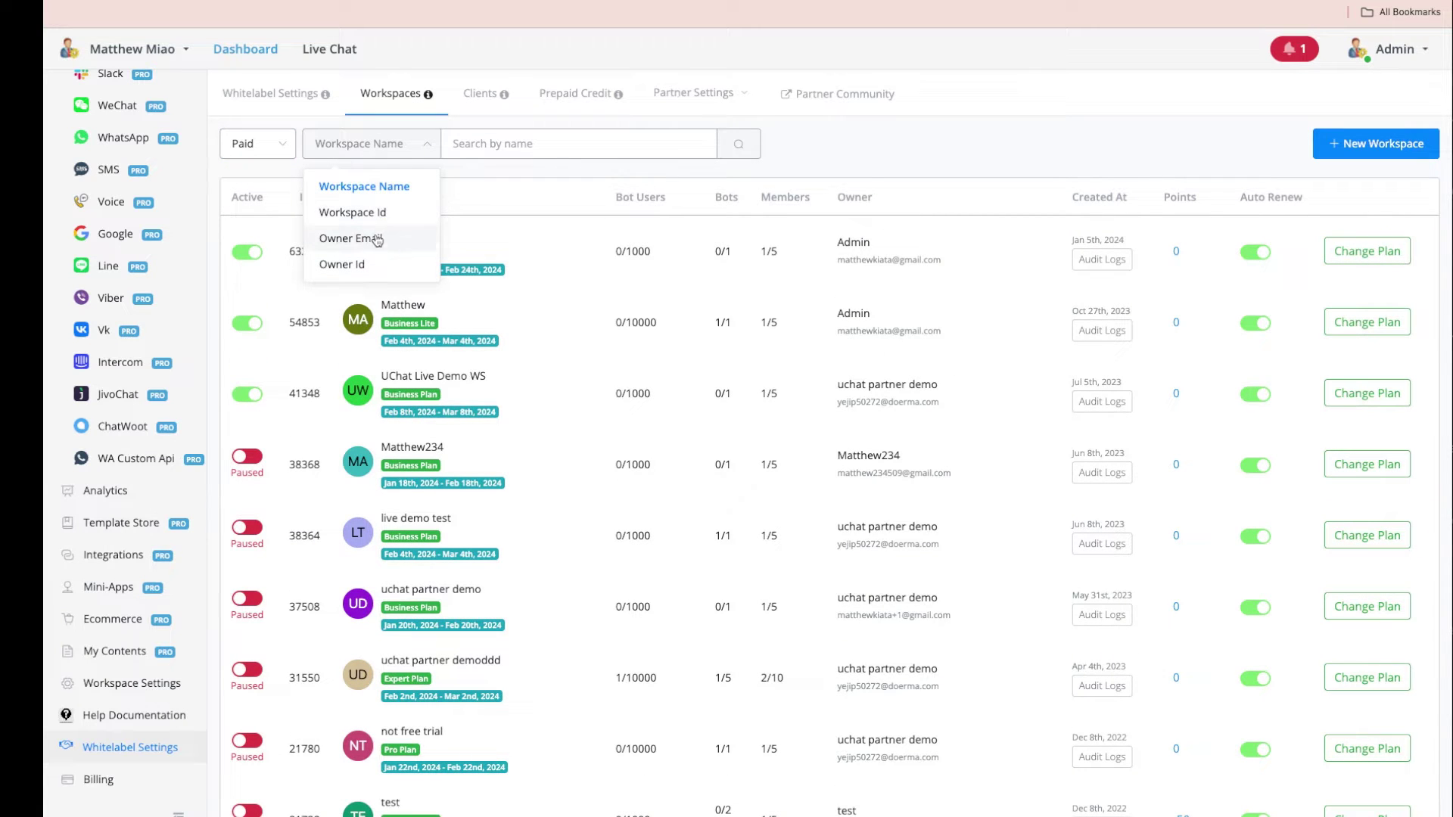
{"action": "left_click", "coordinate": [518, 184]}
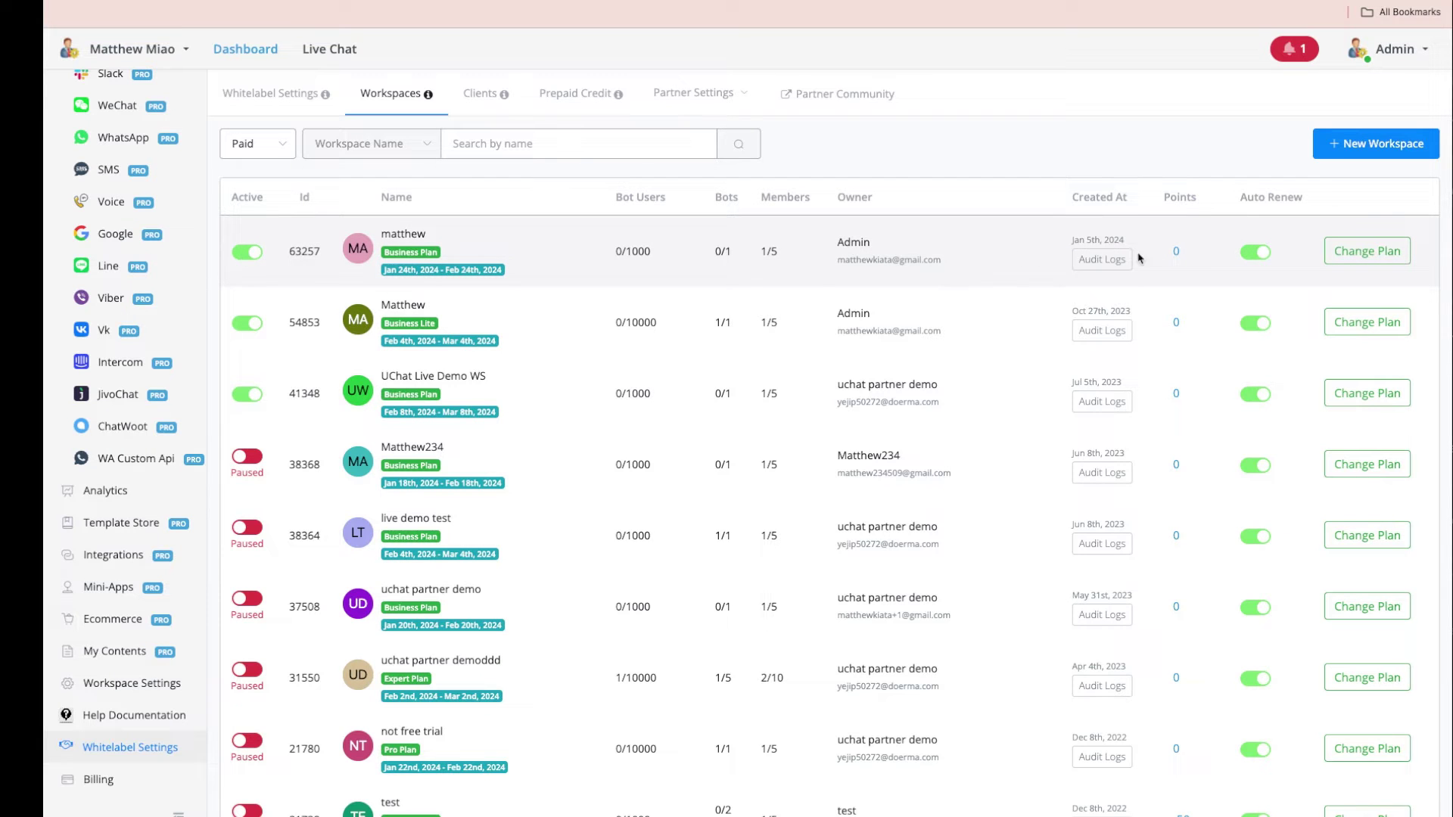
{"action": "left_click", "coordinate": [245, 249]}
{"action": "left_click", "coordinate": [247, 249]}
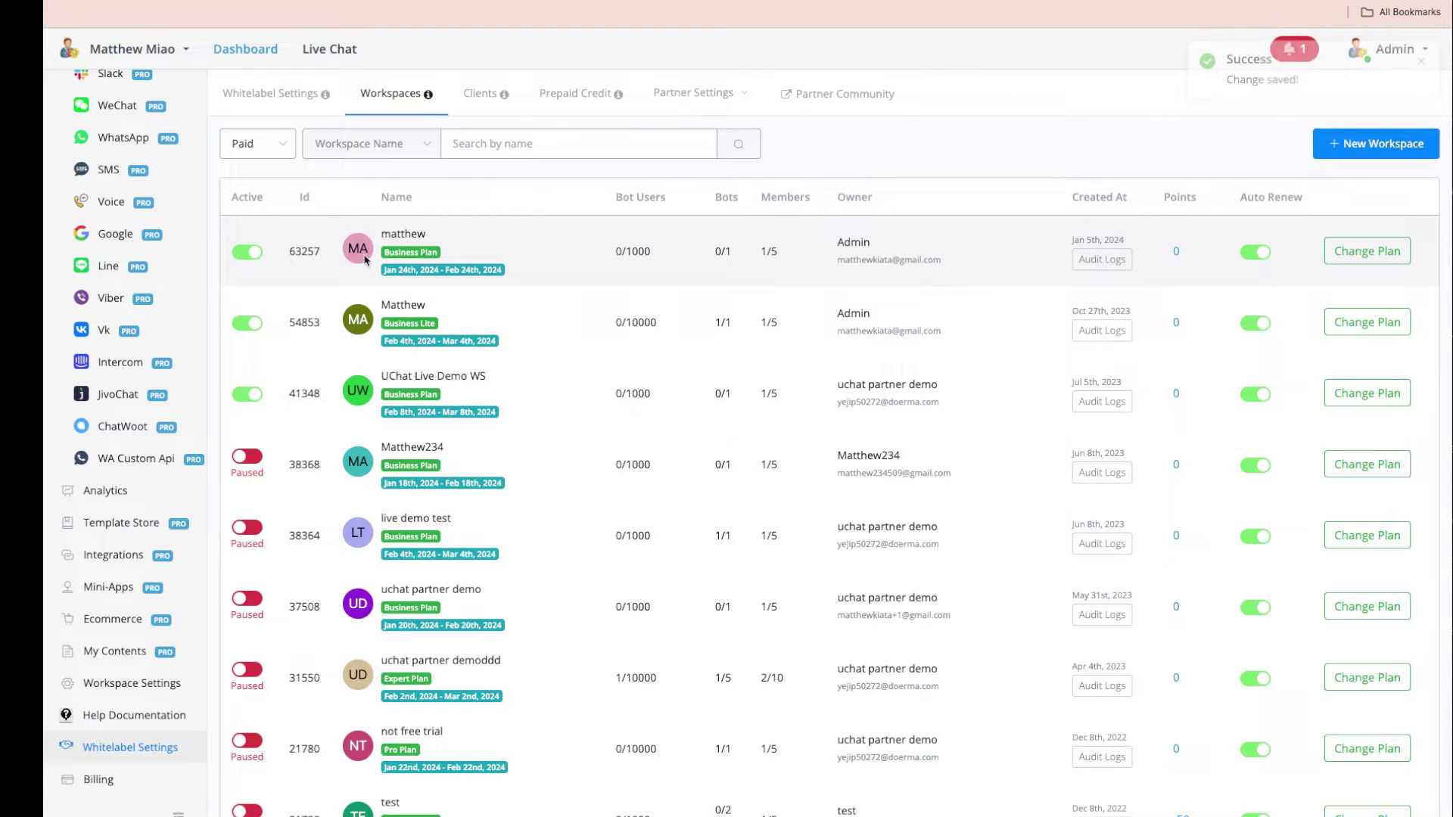
Step: Highlight the first workspace's plan name, subscription dates and usage limits
{"action": "left_click_drag", "start_coordinate": [384, 250], "coordinate": [433, 250]}
{"action": "left_click", "coordinate": [419, 271]}
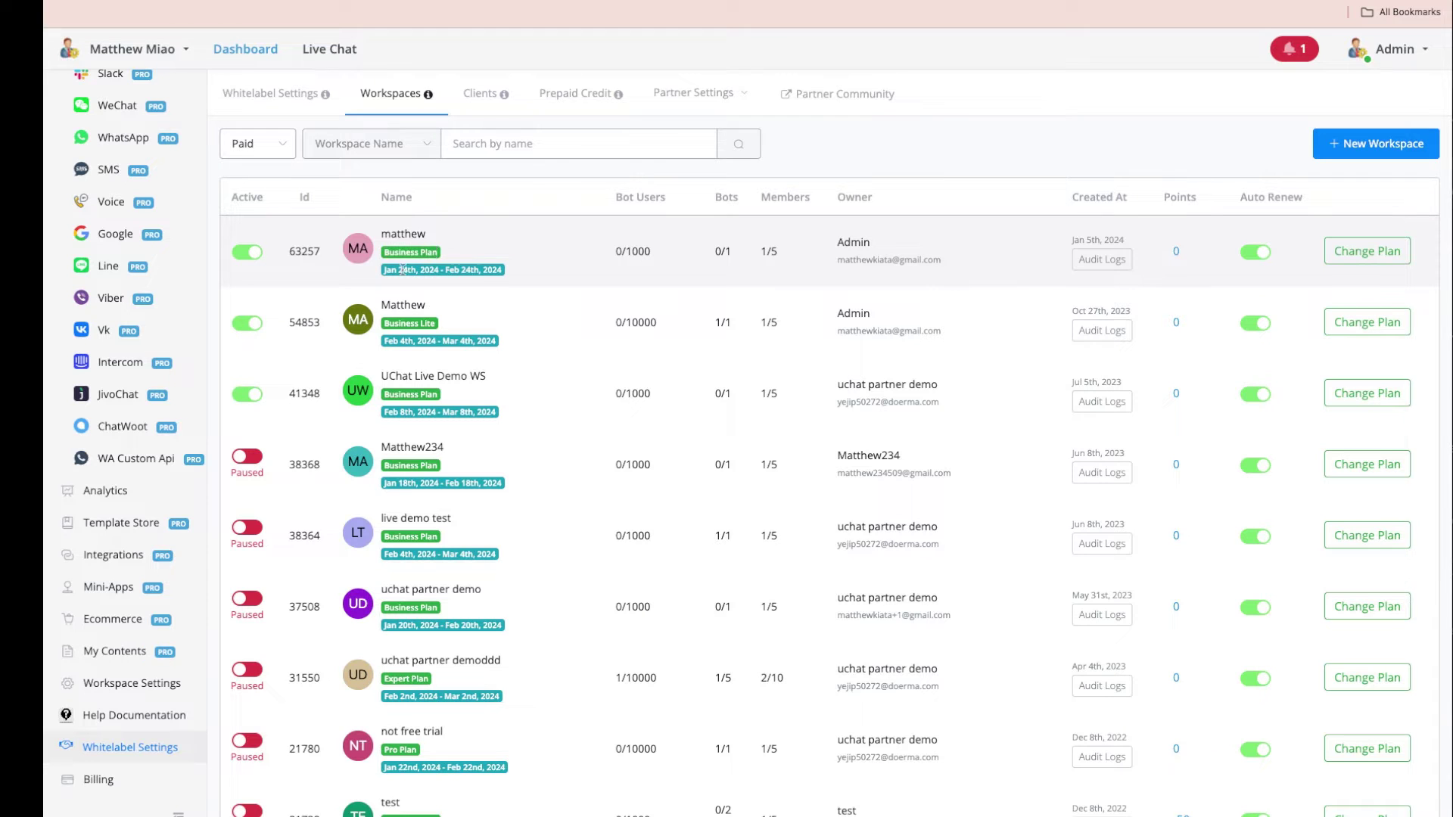
{"action": "left_click_drag", "start_coordinate": [385, 273], "coordinate": [496, 270]}
{"action": "left_click", "coordinate": [599, 259]}
{"action": "left_click_drag", "start_coordinate": [615, 252], "coordinate": [785, 256]}
{"action": "left_click", "coordinate": [619, 266]}
{"action": "left_click_drag", "start_coordinate": [617, 249], "coordinate": [795, 255]}
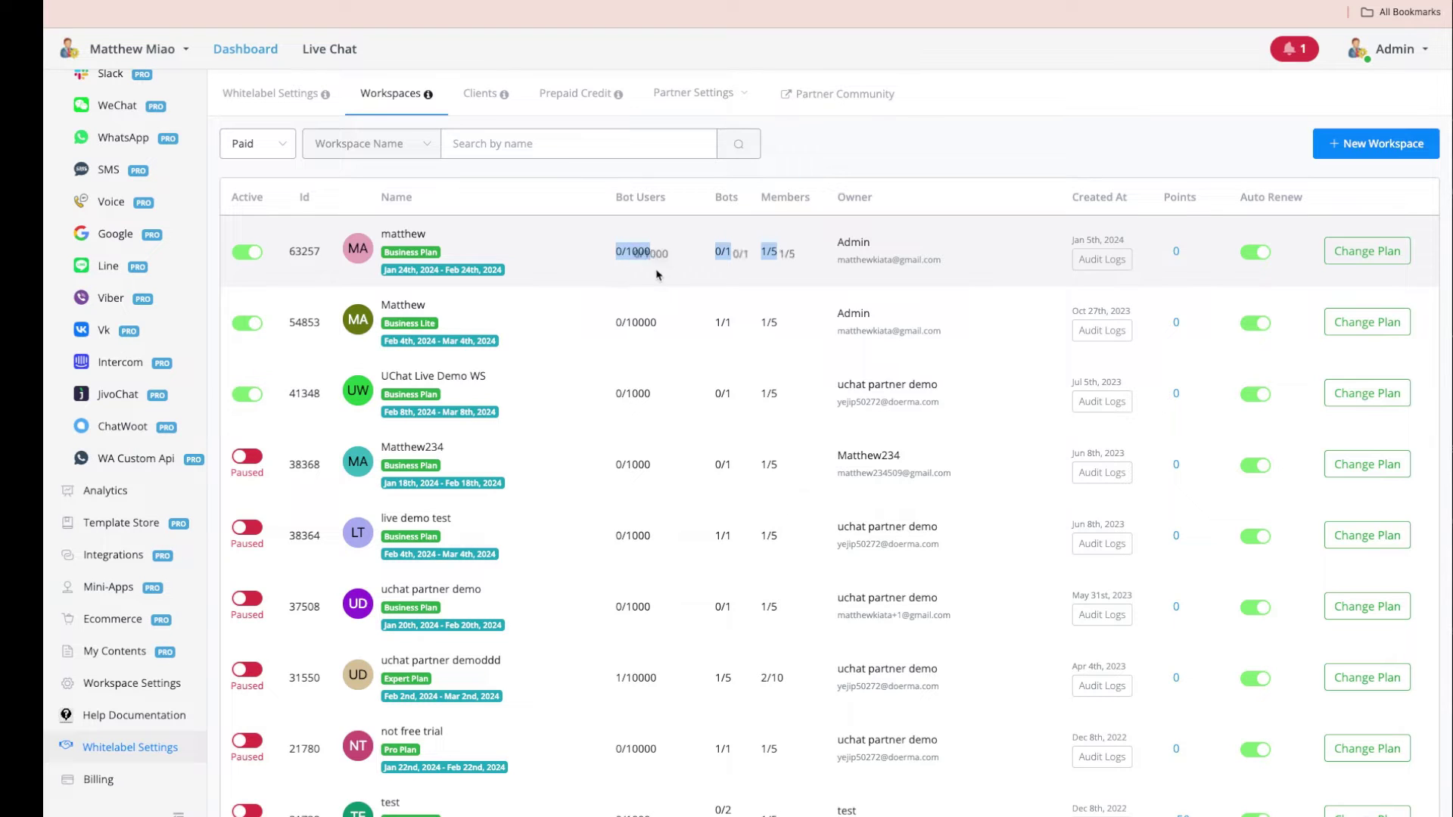
{"action": "left_click", "coordinate": [632, 273]}
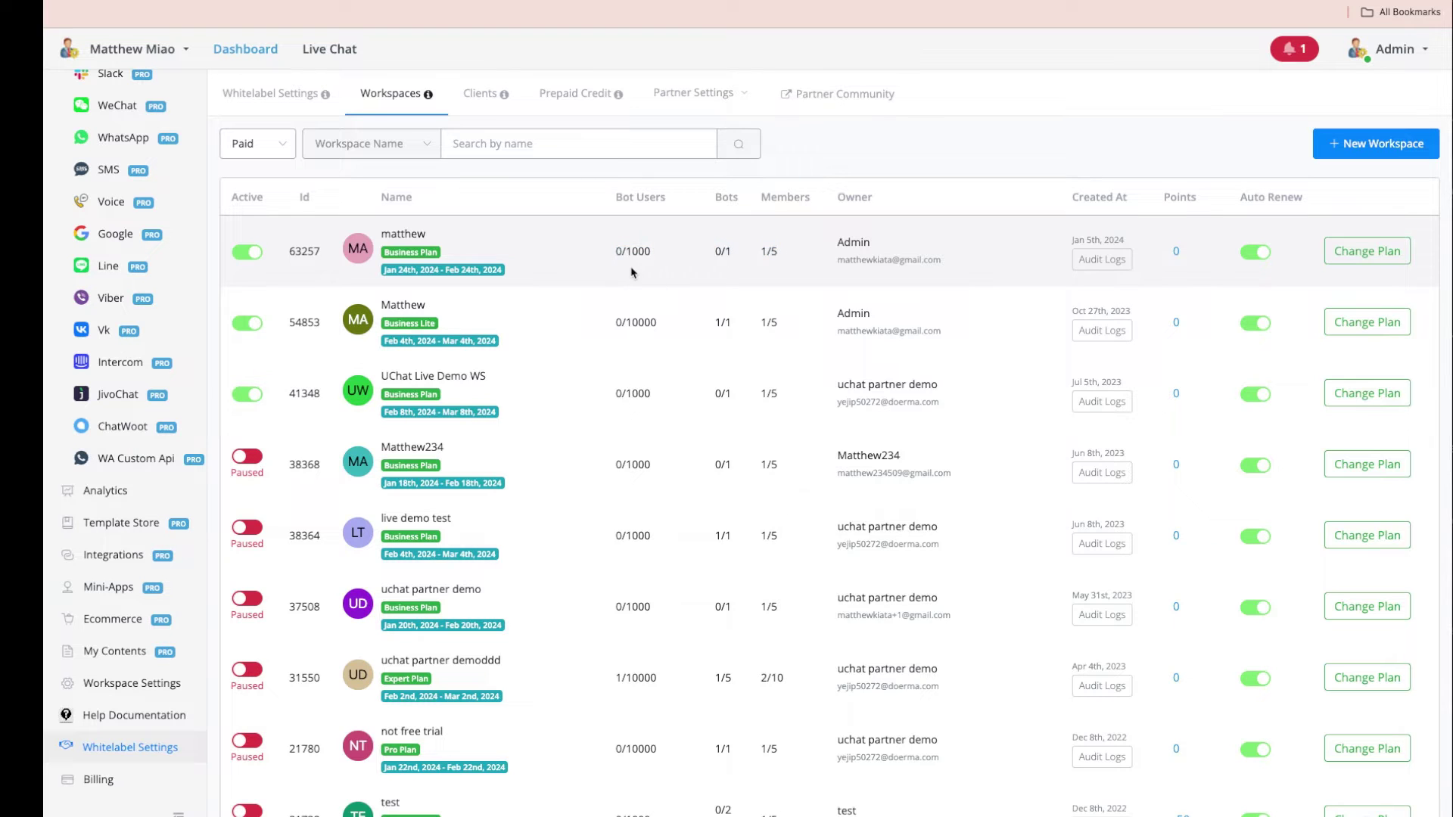
Step: View and close the first workspace's audit log, toggle Auto Renew off and on, then choose Change Plan
{"action": "left_click", "coordinate": [1111, 261]}
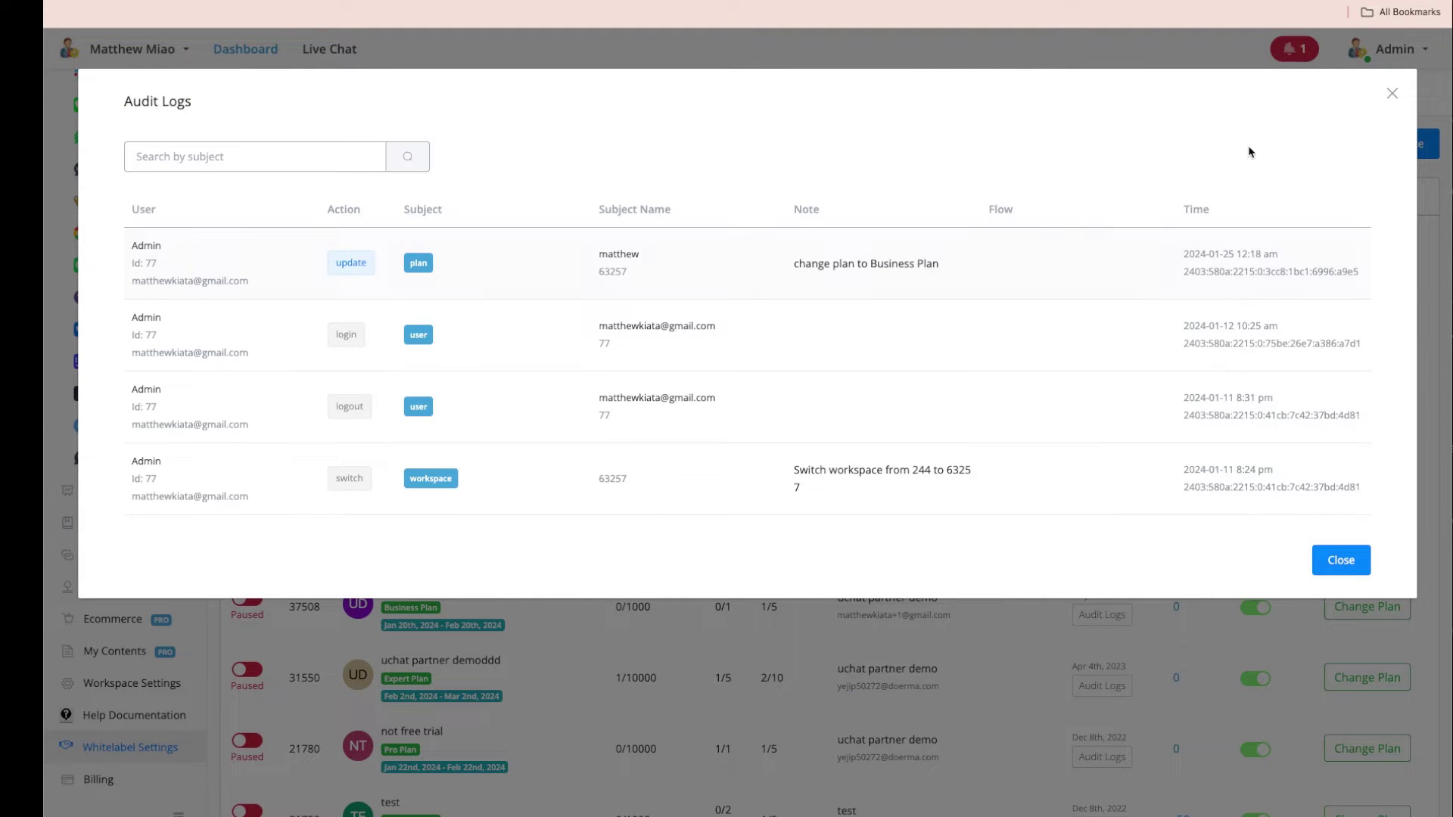
{"action": "left_click", "coordinate": [1392, 93]}
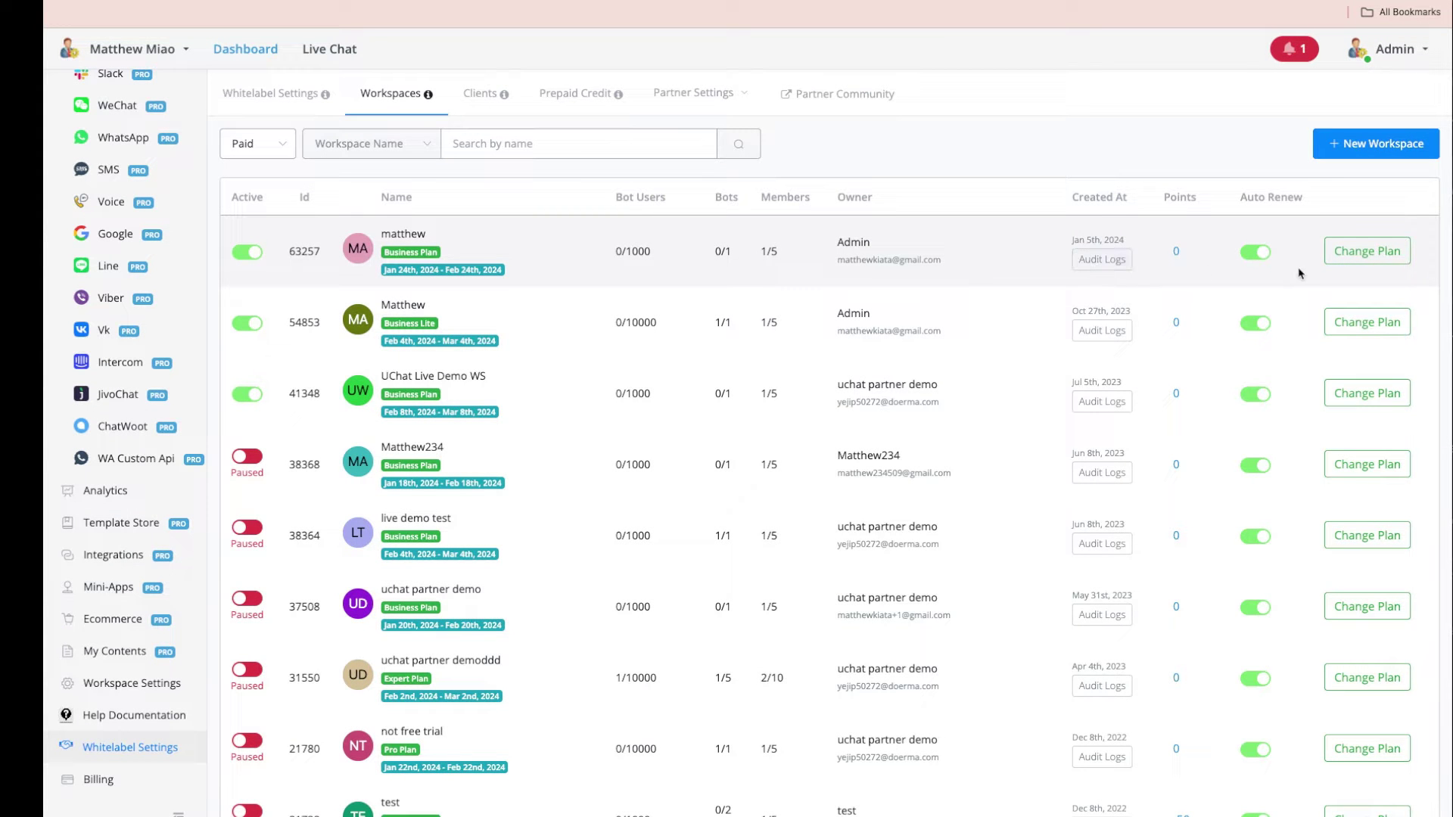
{"action": "left_click", "coordinate": [1259, 254]}
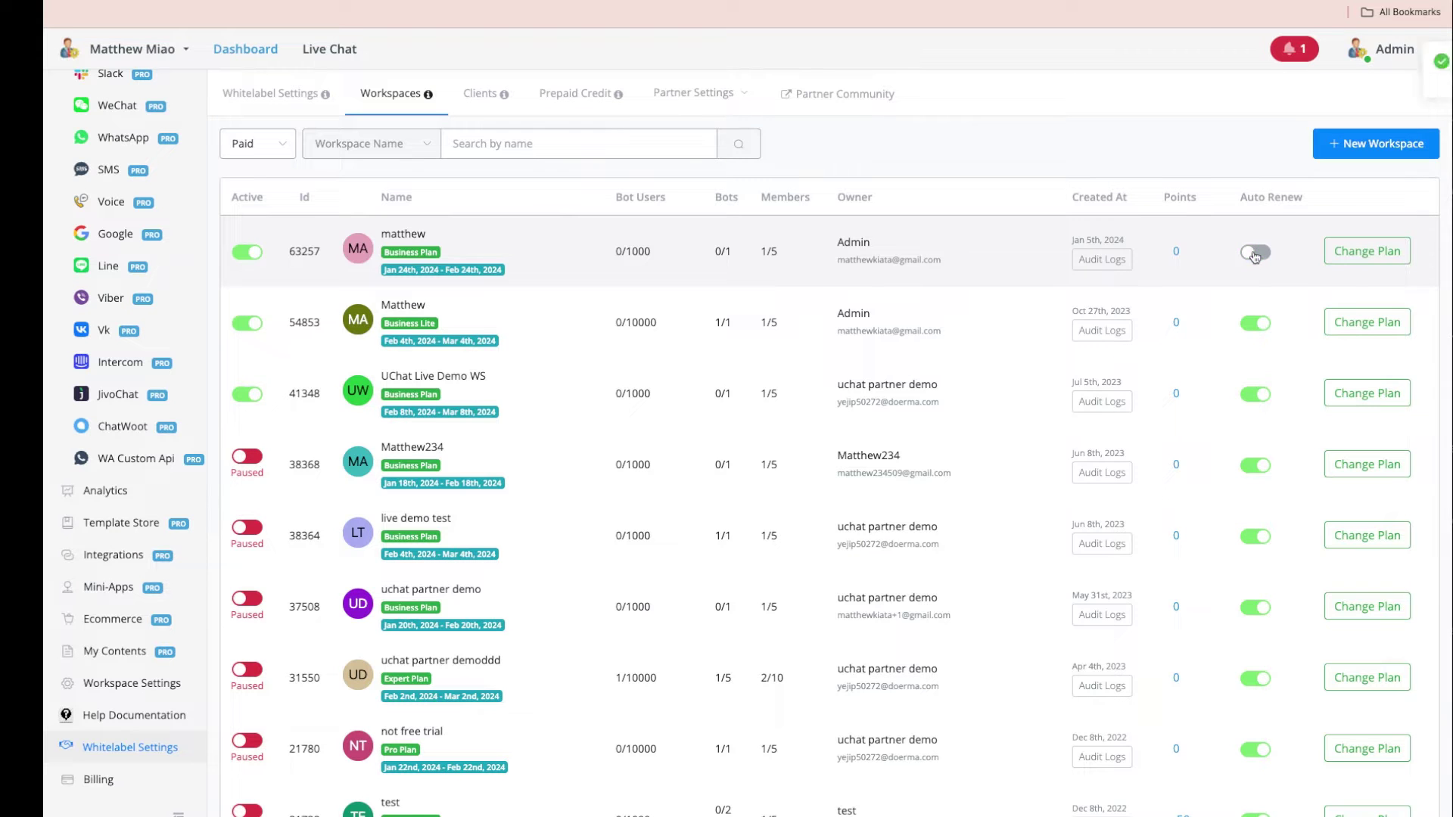
{"action": "left_click", "coordinate": [1258, 255]}
{"action": "left_click", "coordinate": [1360, 256]}
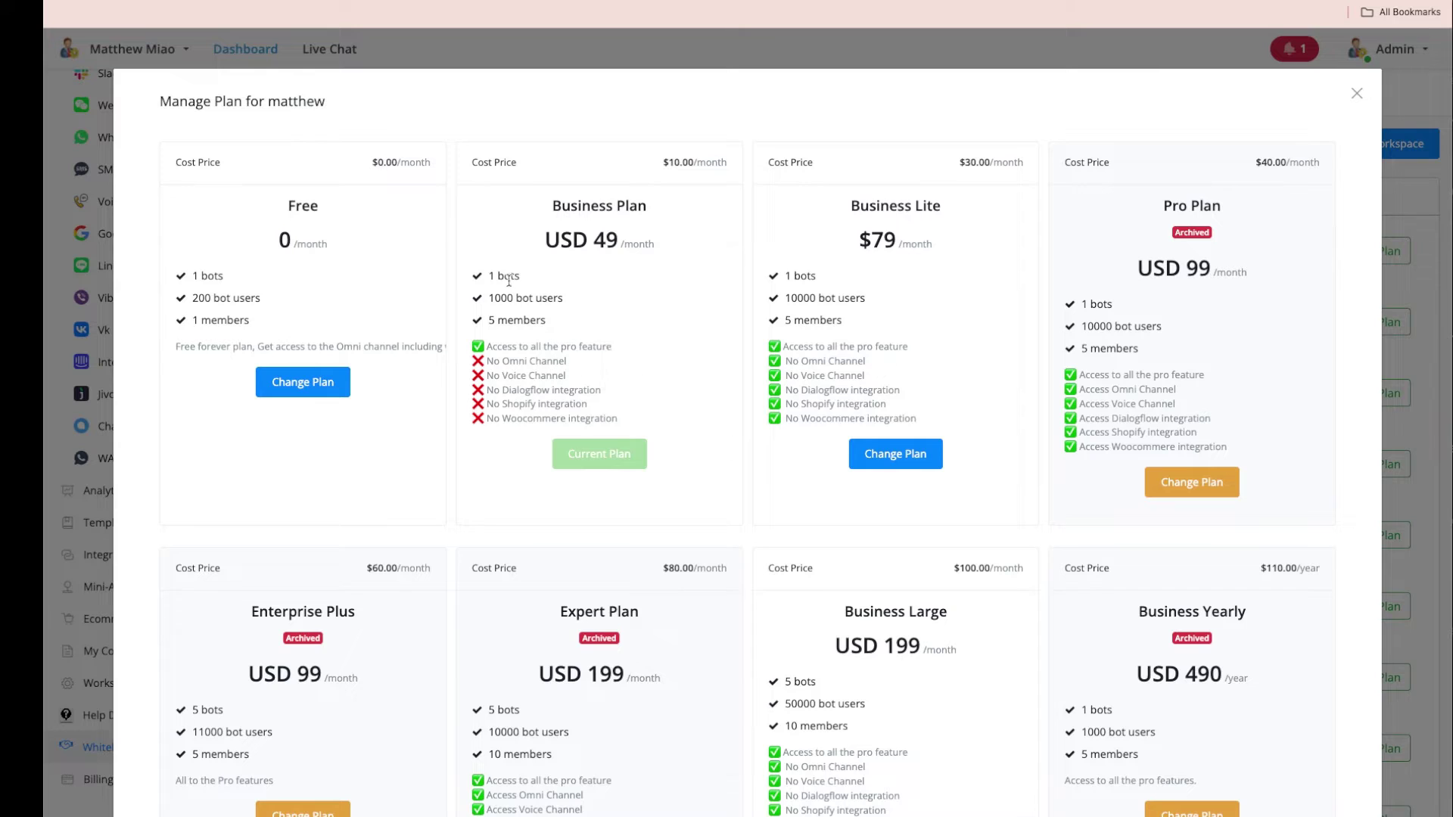
Step: Highlight the Business Plan's bot, user and 5-member limits, cost price and USD 49 price
{"action": "left_click_drag", "start_coordinate": [488, 269], "coordinate": [573, 320]}
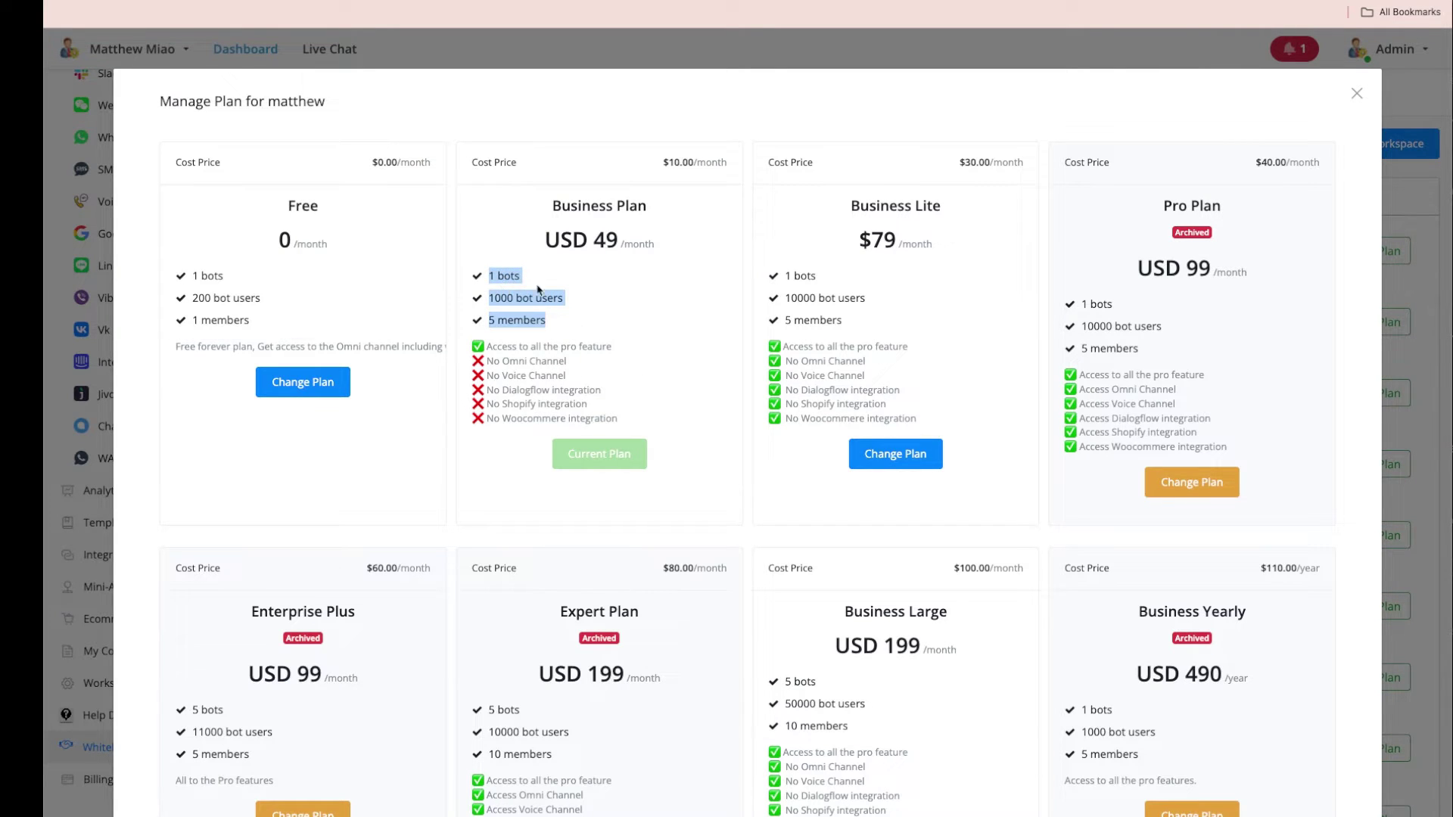
{"action": "left_click_drag", "start_coordinate": [668, 162], "coordinate": [732, 166]}
{"action": "left_click_drag", "start_coordinate": [665, 246], "coordinate": [550, 206]}
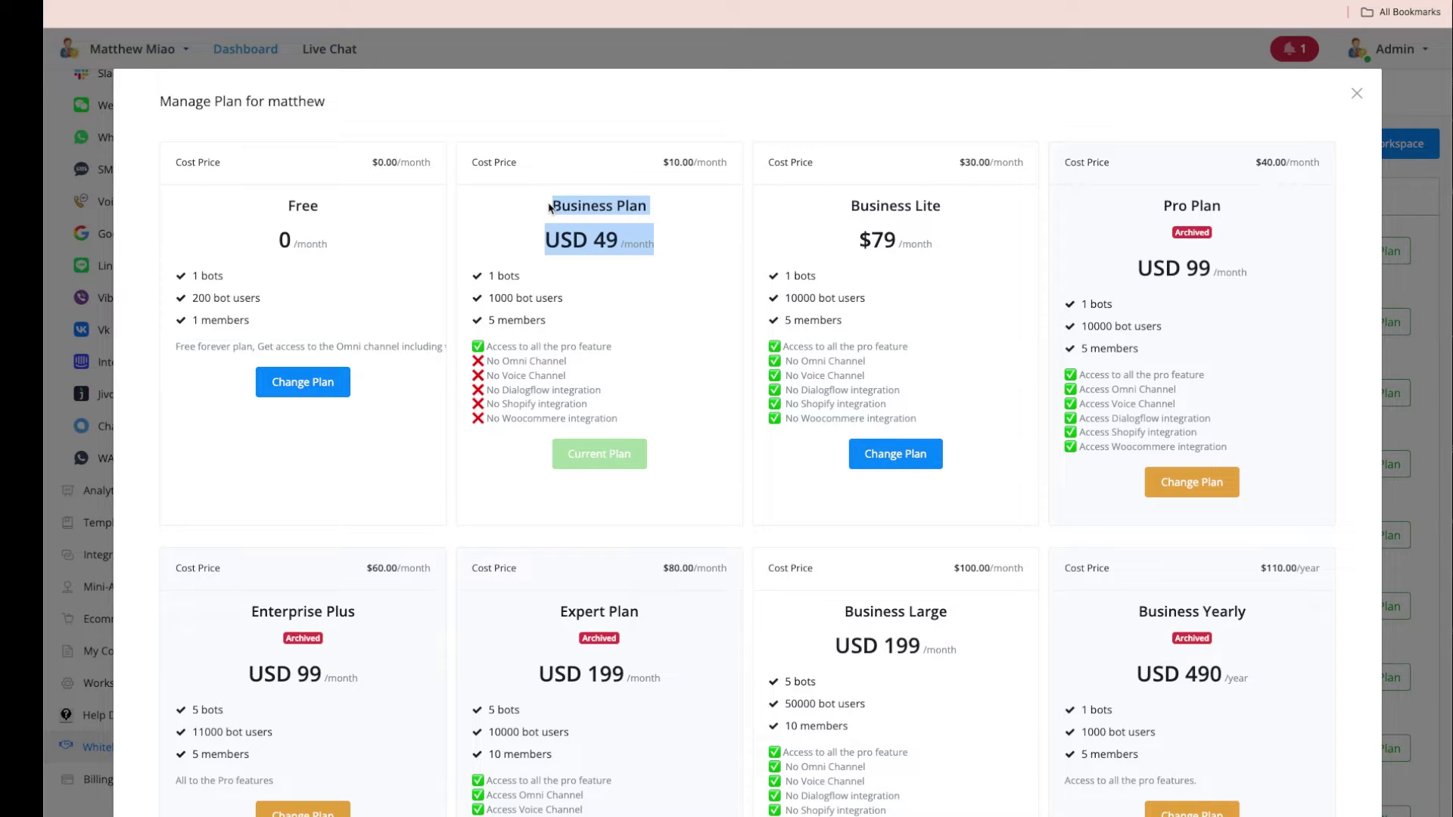
{"action": "left_click", "coordinate": [526, 318]}
{"action": "triple_click", "coordinate": [566, 325]}
{"action": "left_click_drag", "start_coordinate": [525, 310], "coordinate": [490, 277]}
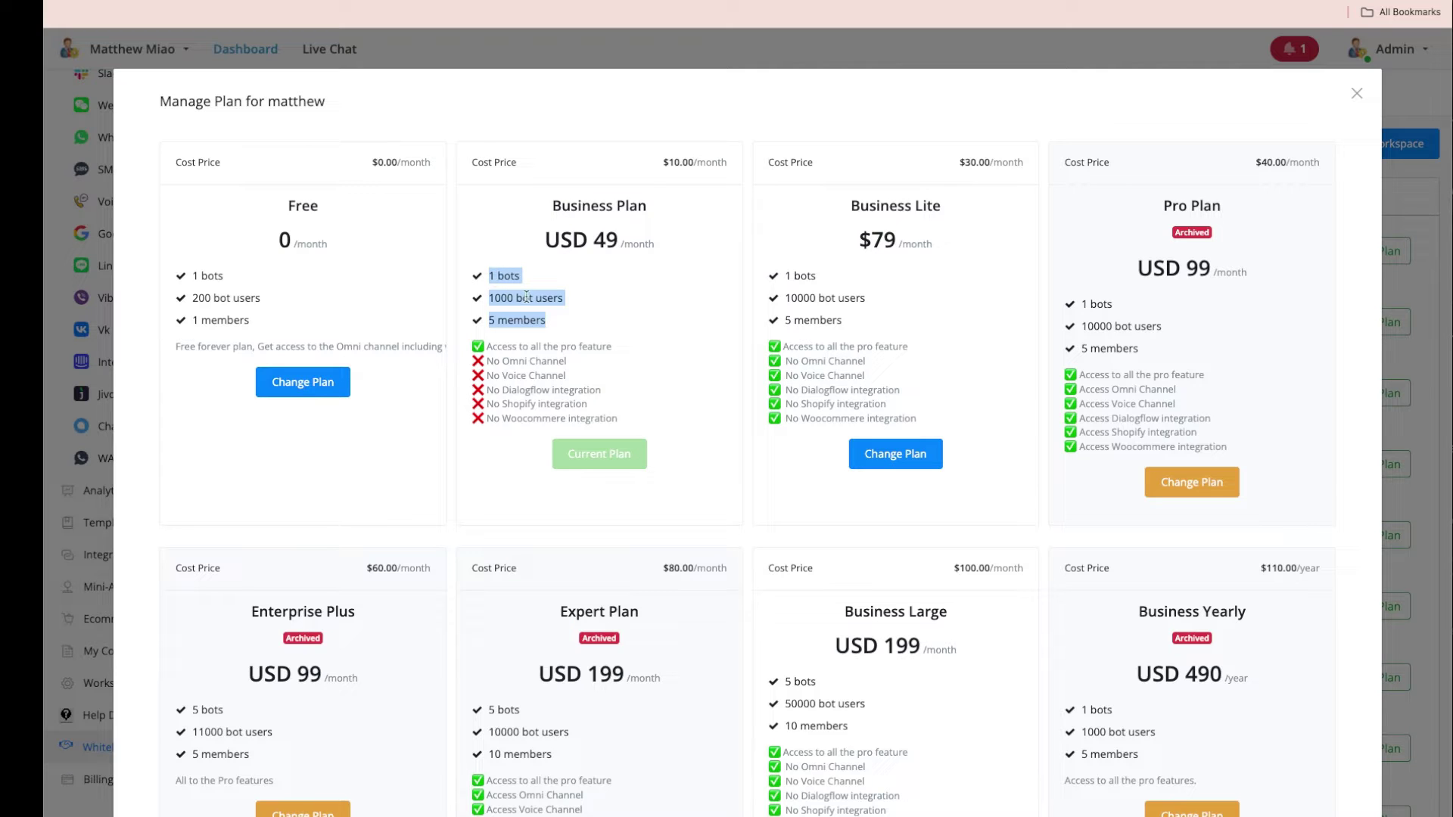
{"action": "triple_click", "coordinate": [574, 327]}
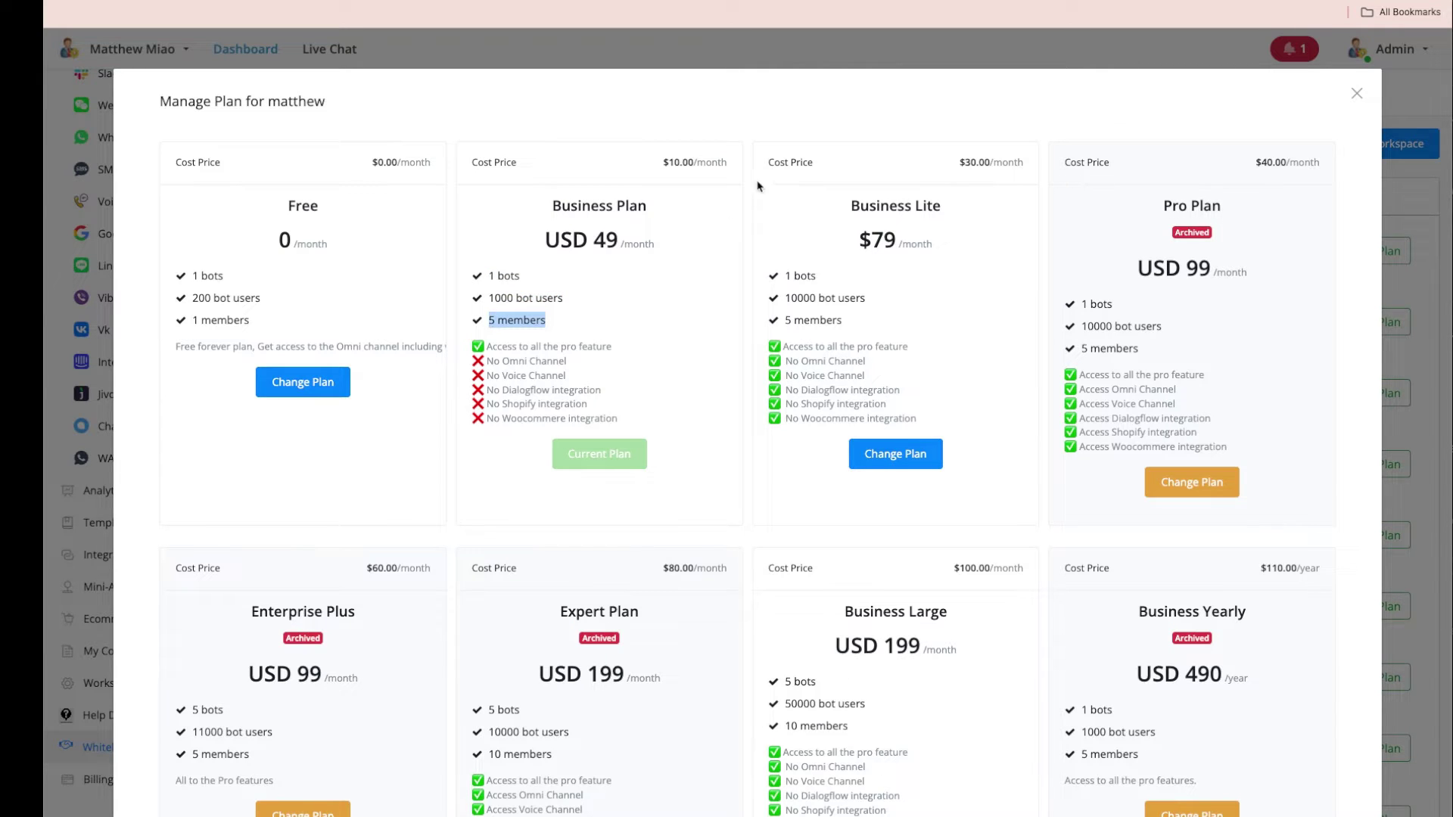
Step: Compare the Business Plan cost price with Business Lite's 1-bot limit and $30.00 cost price
{"action": "left_click_drag", "start_coordinate": [671, 161], "coordinate": [713, 162]}
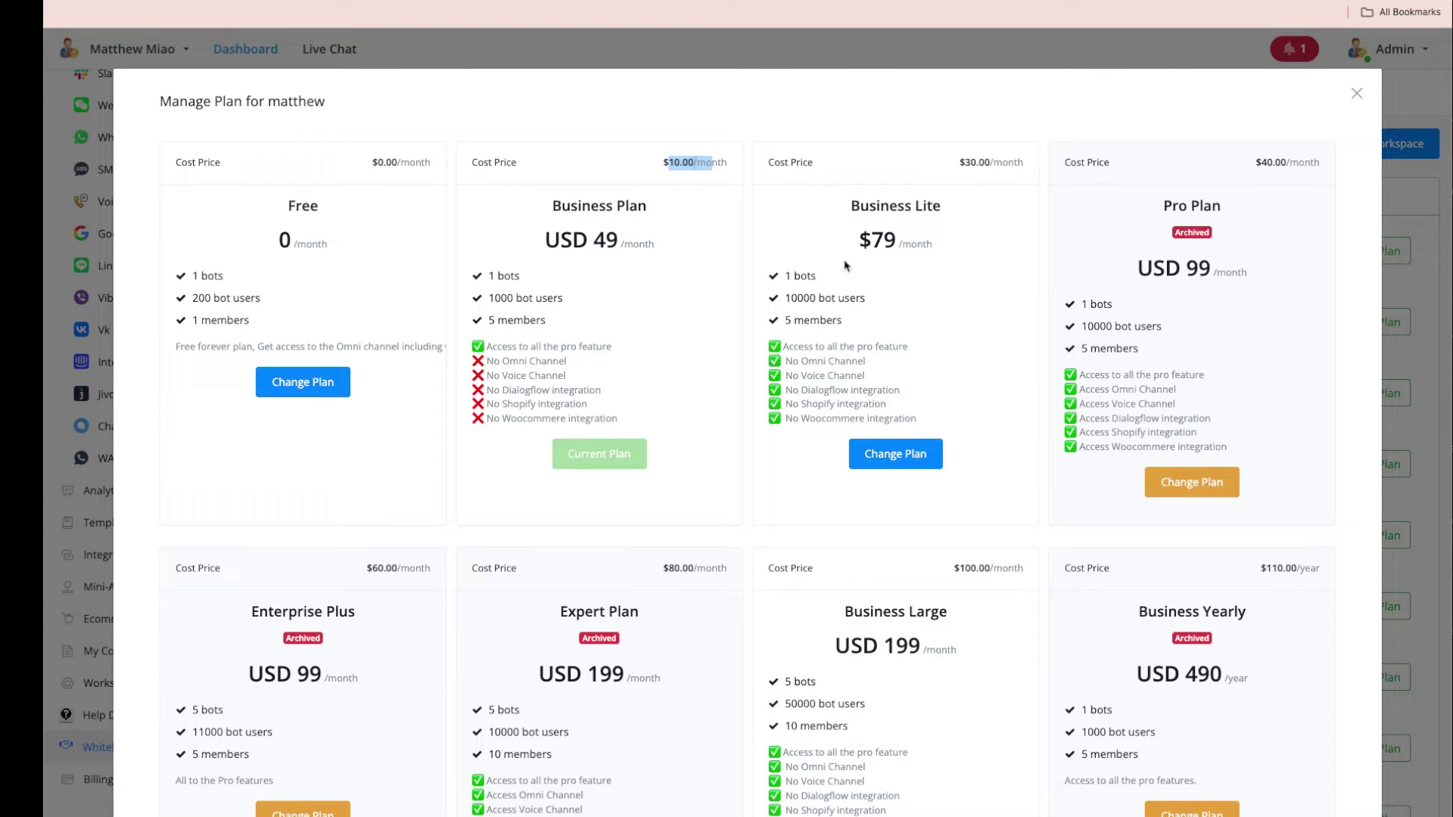
{"action": "left_click_drag", "start_coordinate": [787, 276], "coordinate": [786, 316]}
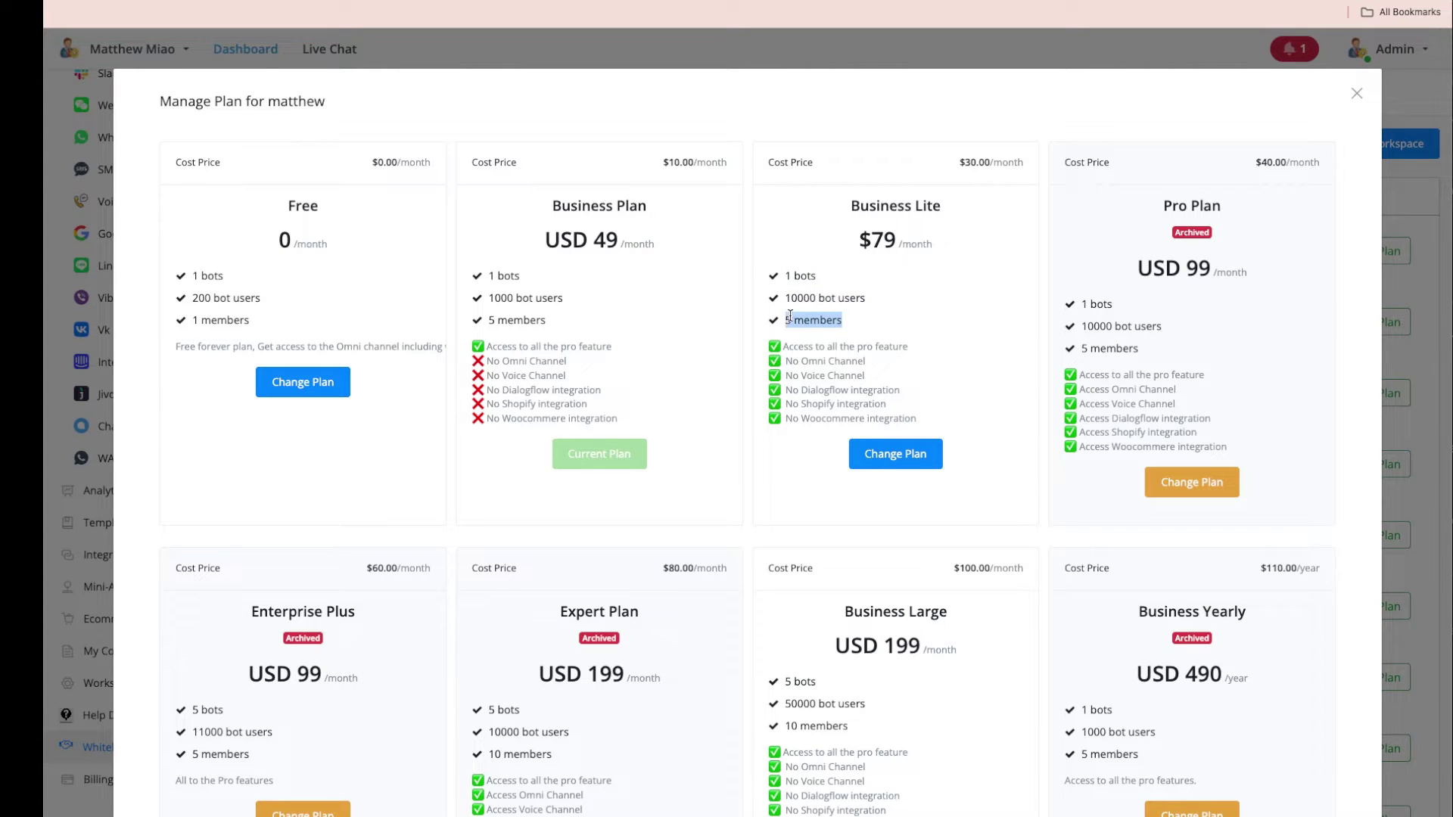
{"action": "left_click_drag", "start_coordinate": [964, 162], "coordinate": [1010, 166]}
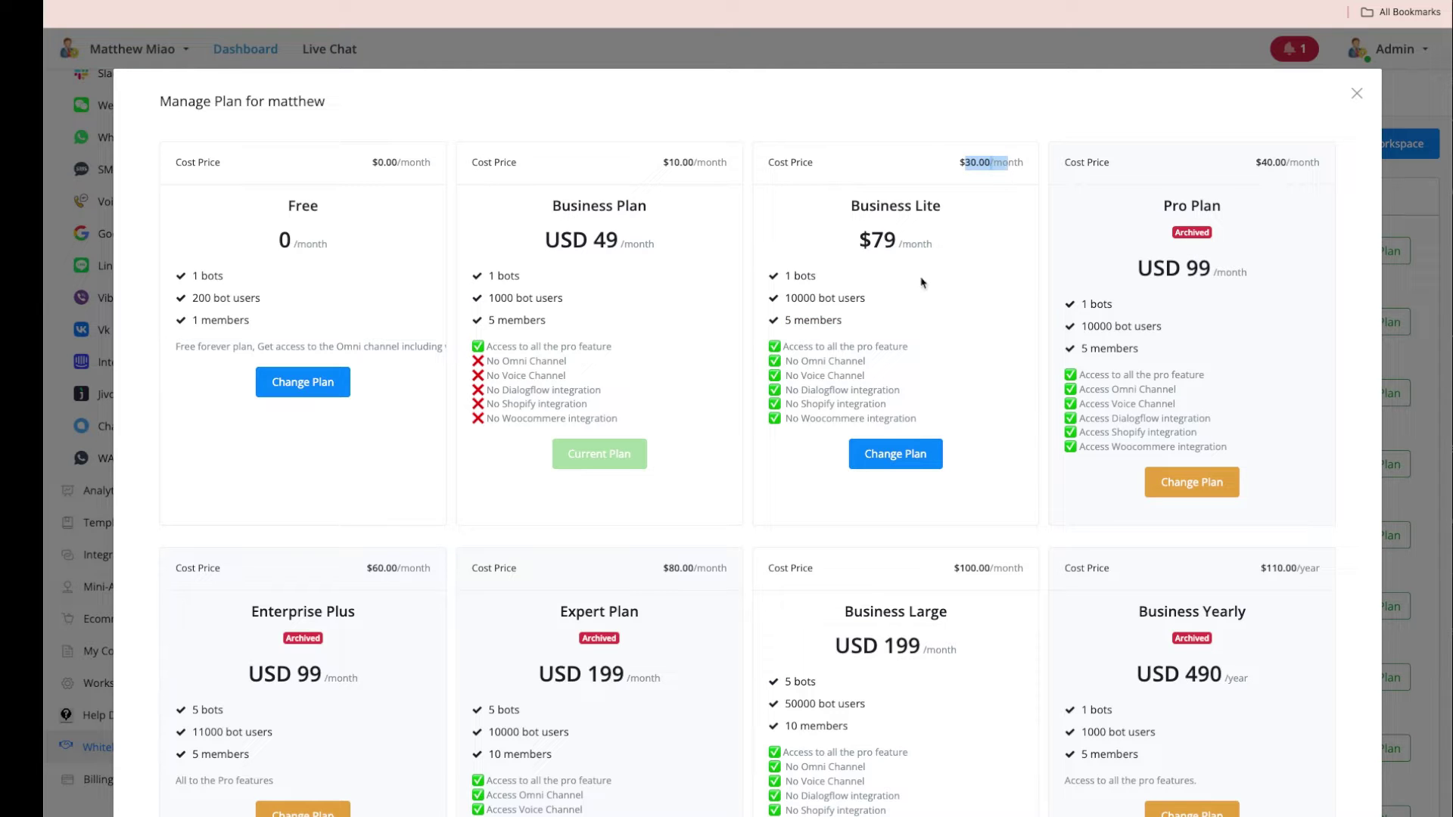
{"action": "scroll", "coordinate": [922, 283], "scroll_direction": "down", "scroll_amount": 4}
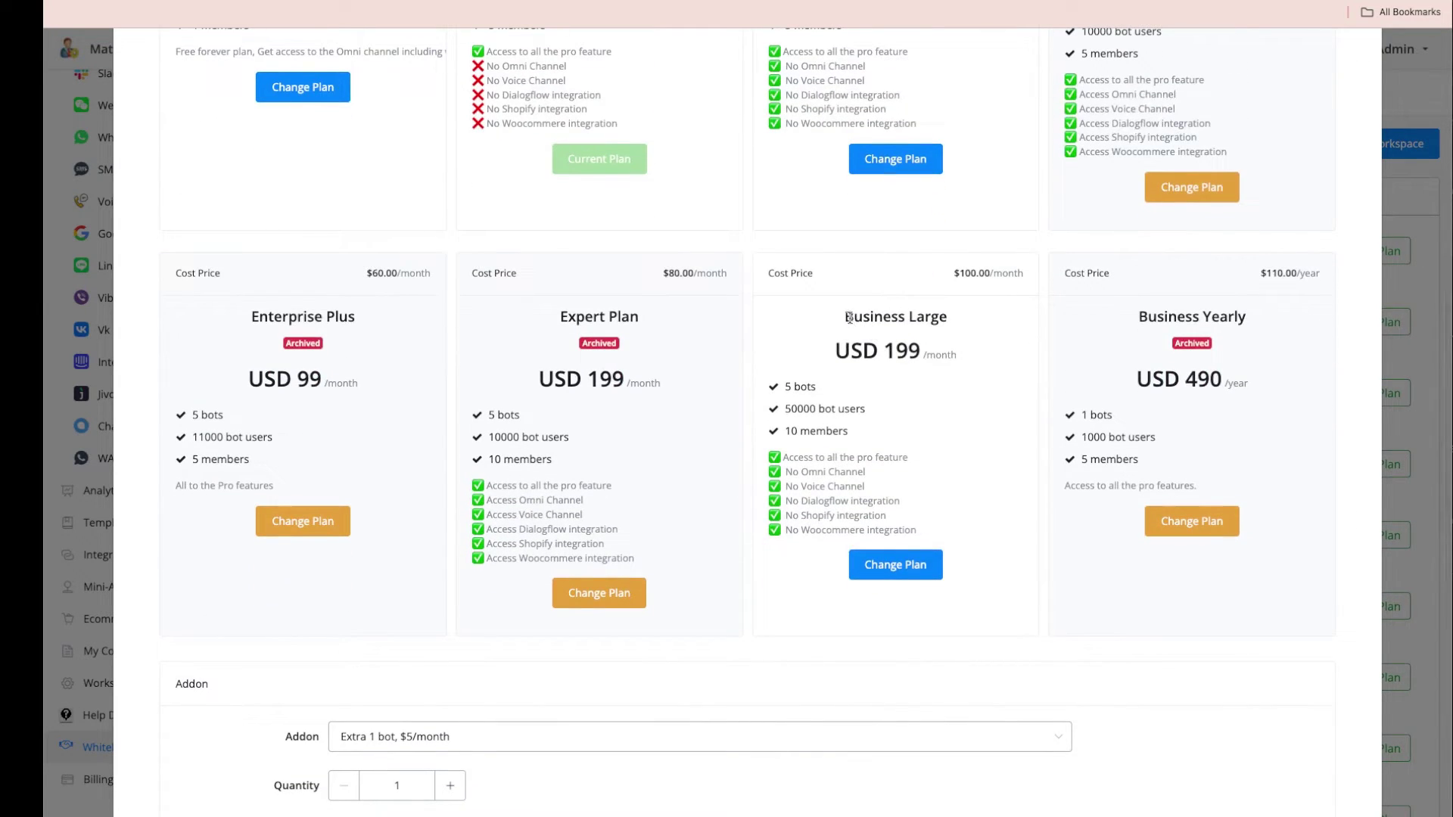
{"action": "left_click_drag", "start_coordinate": [849, 316], "coordinate": [951, 318]}
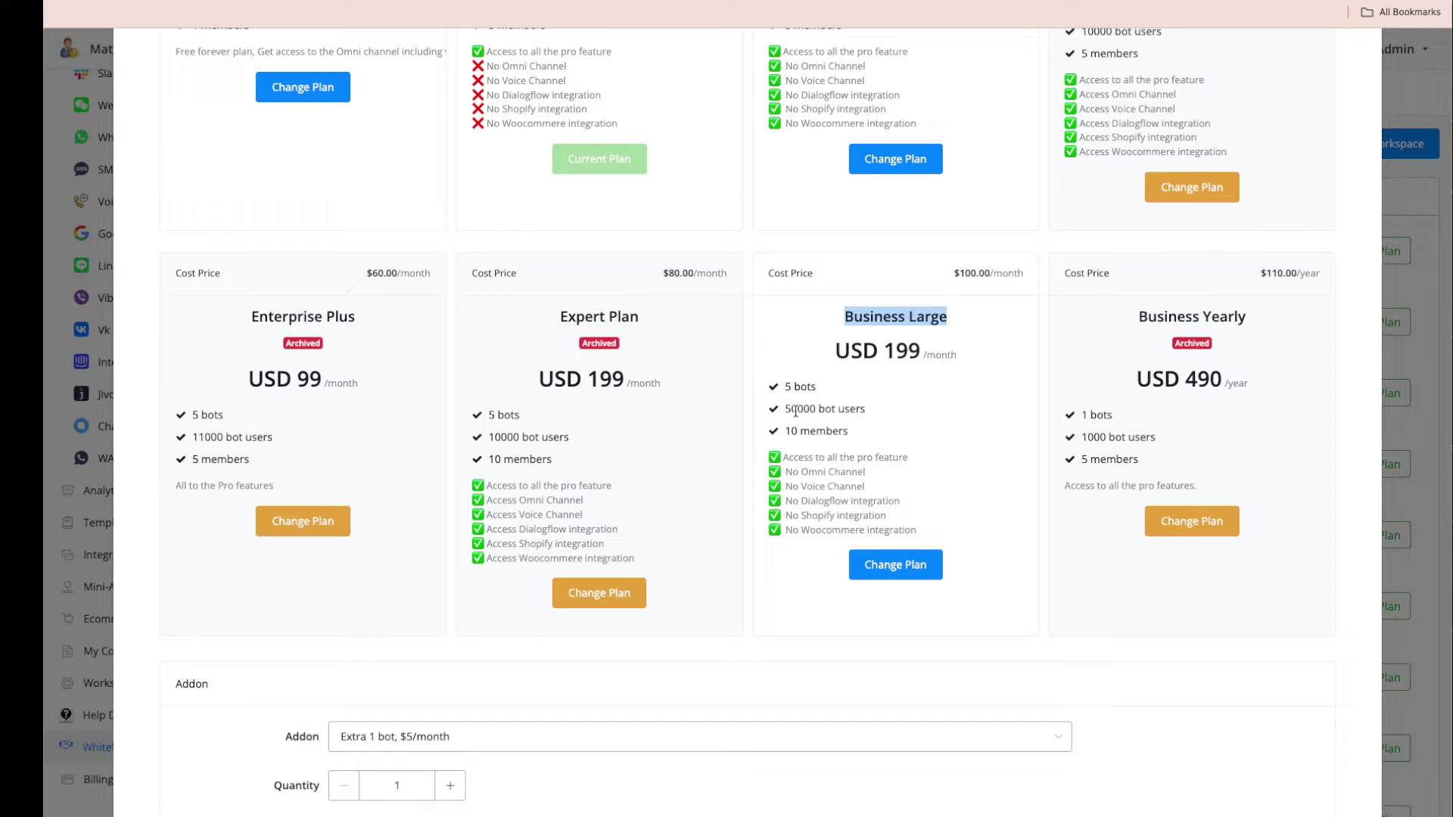
{"action": "left_click_drag", "start_coordinate": [786, 430], "coordinate": [849, 431]}
{"action": "left_click_drag", "start_coordinate": [959, 274], "coordinate": [1043, 277]}
{"action": "scroll", "coordinate": [851, 284], "scroll_direction": "up", "scroll_amount": 5}
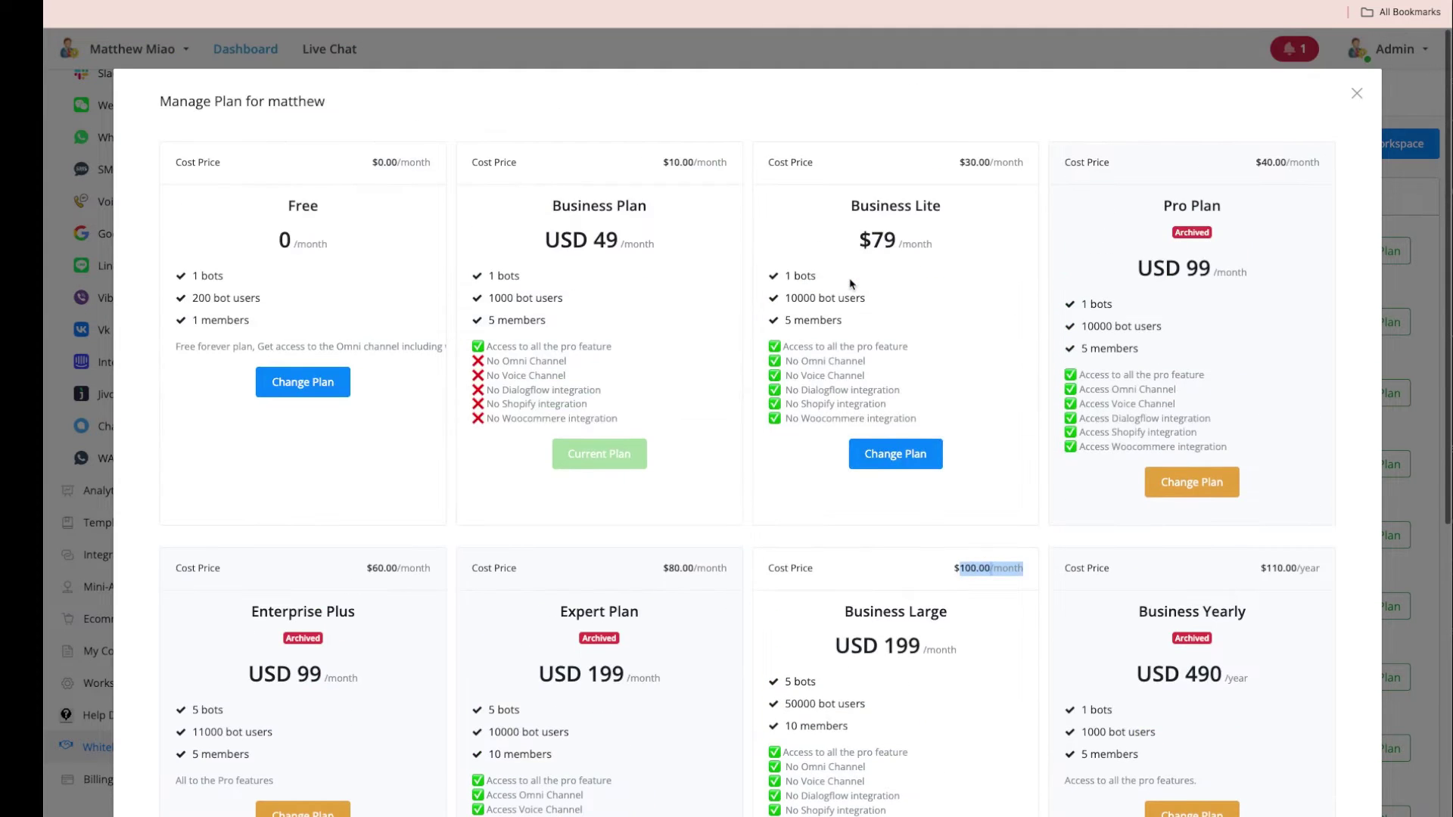
{"action": "scroll", "coordinate": [851, 284], "scroll_direction": "down", "scroll_amount": 1}
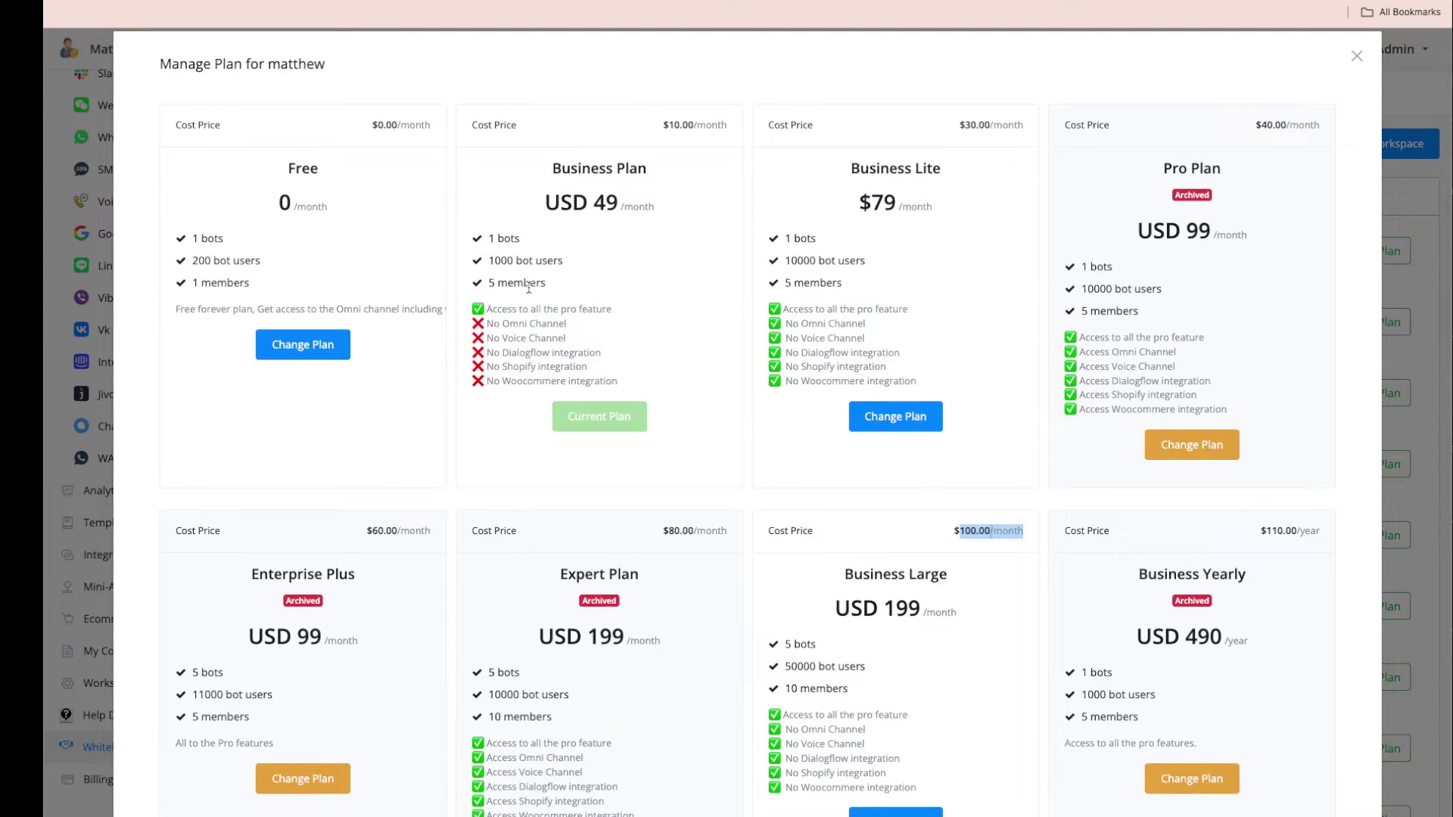
{"action": "left_click_drag", "start_coordinate": [556, 288], "coordinate": [481, 245]}
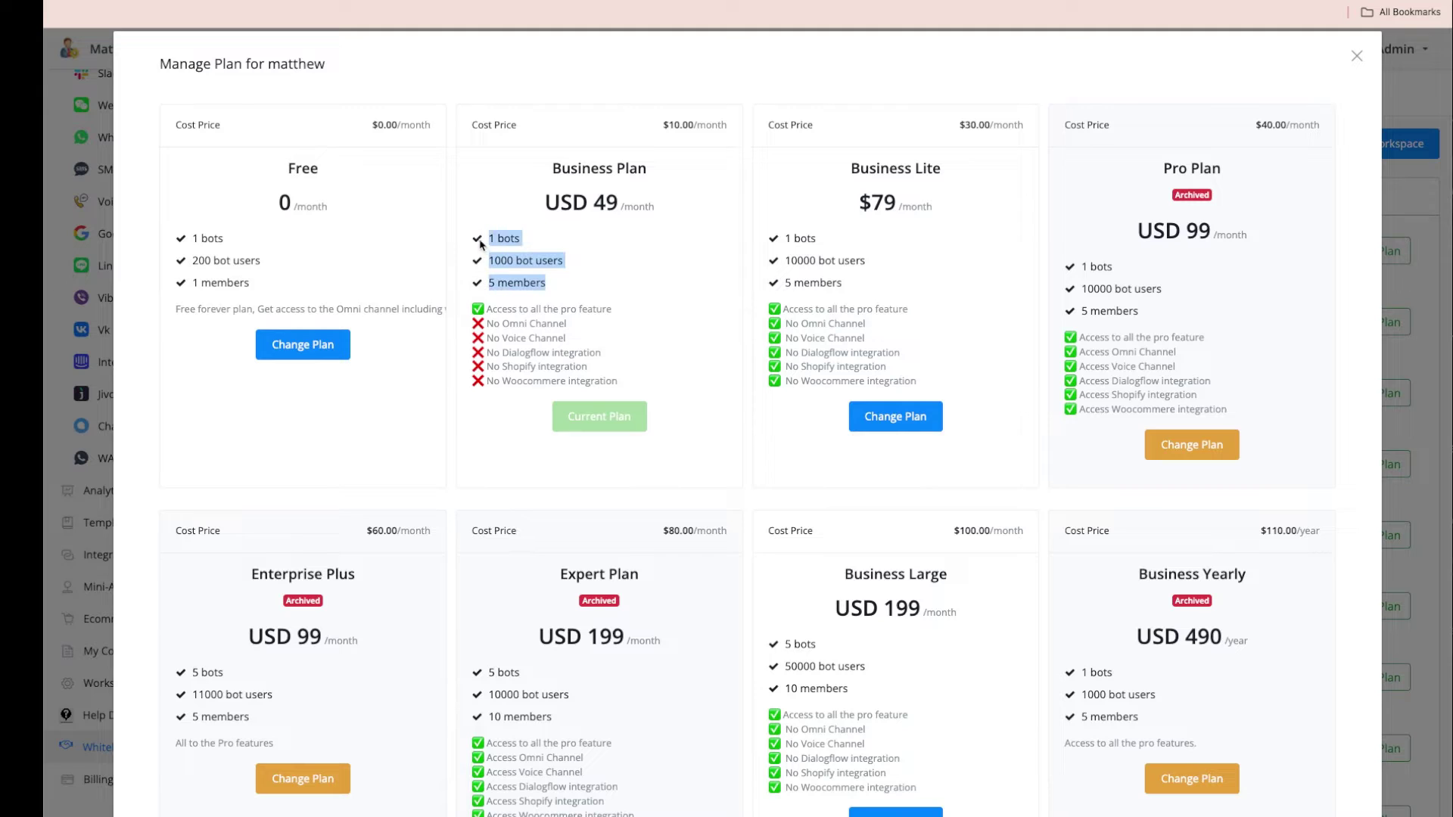
{"action": "left_click", "coordinate": [535, 244]}
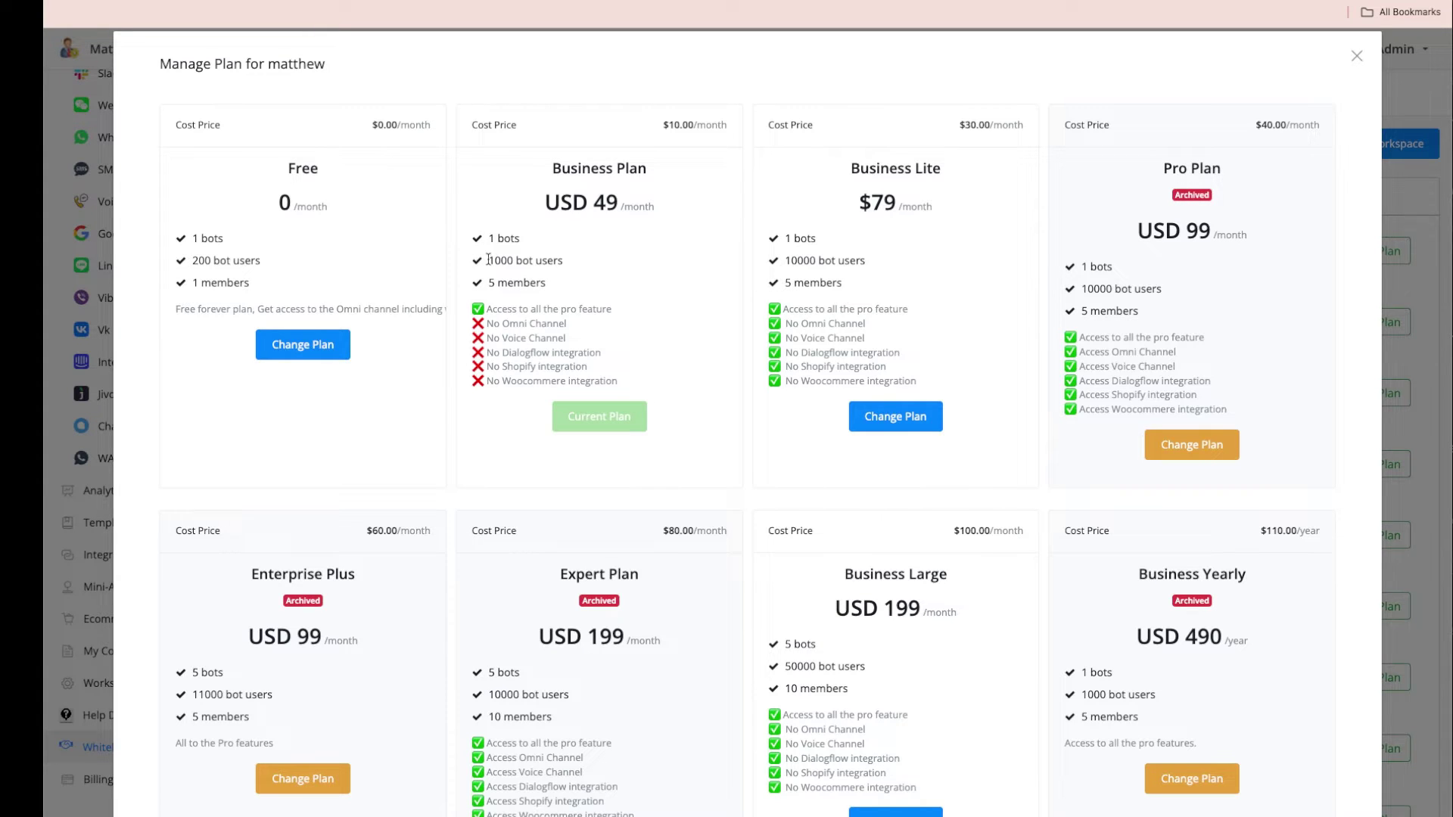
{"action": "left_click_drag", "start_coordinate": [488, 260], "coordinate": [563, 260]}
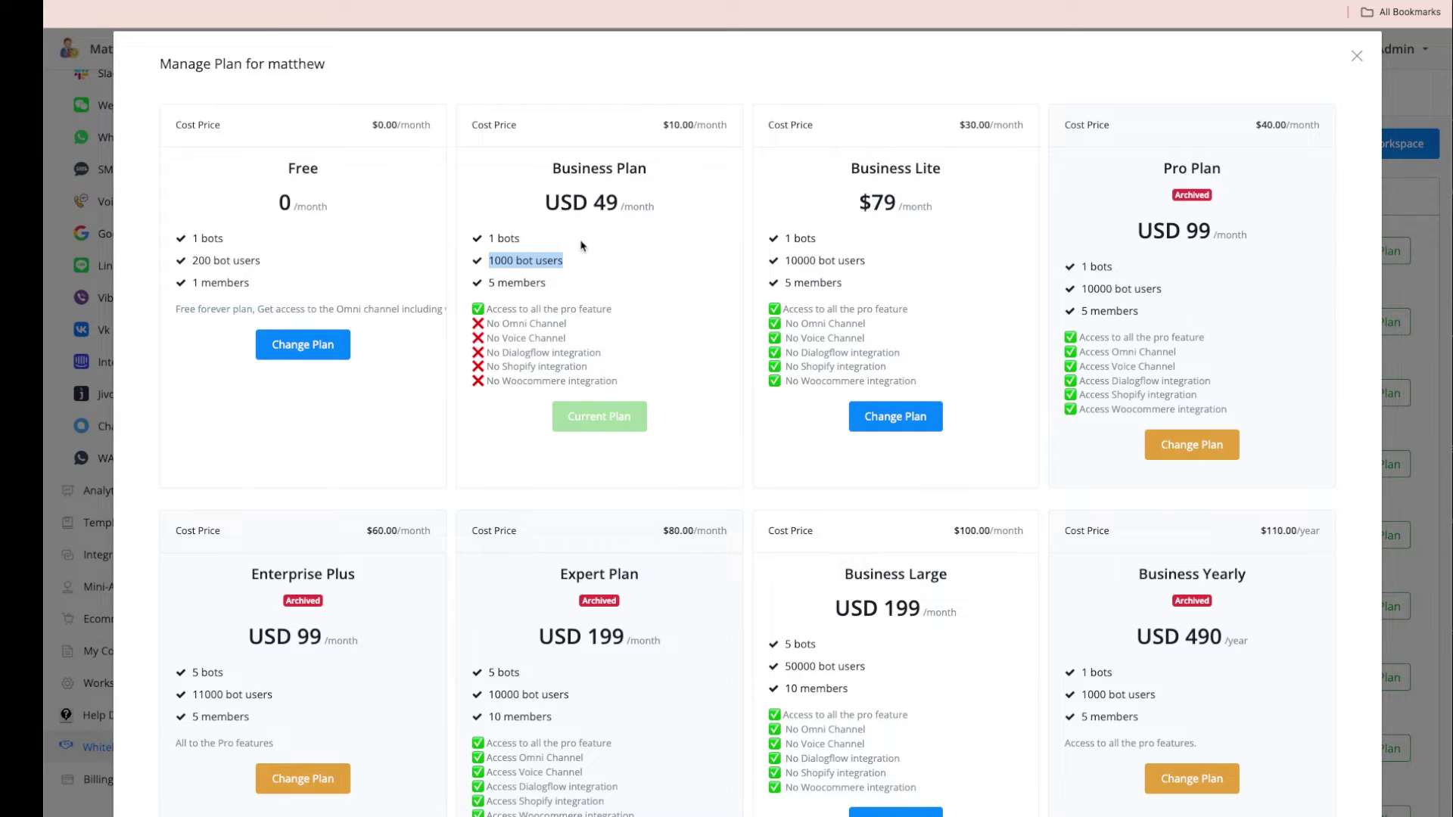
{"action": "left_click", "coordinate": [495, 237]}
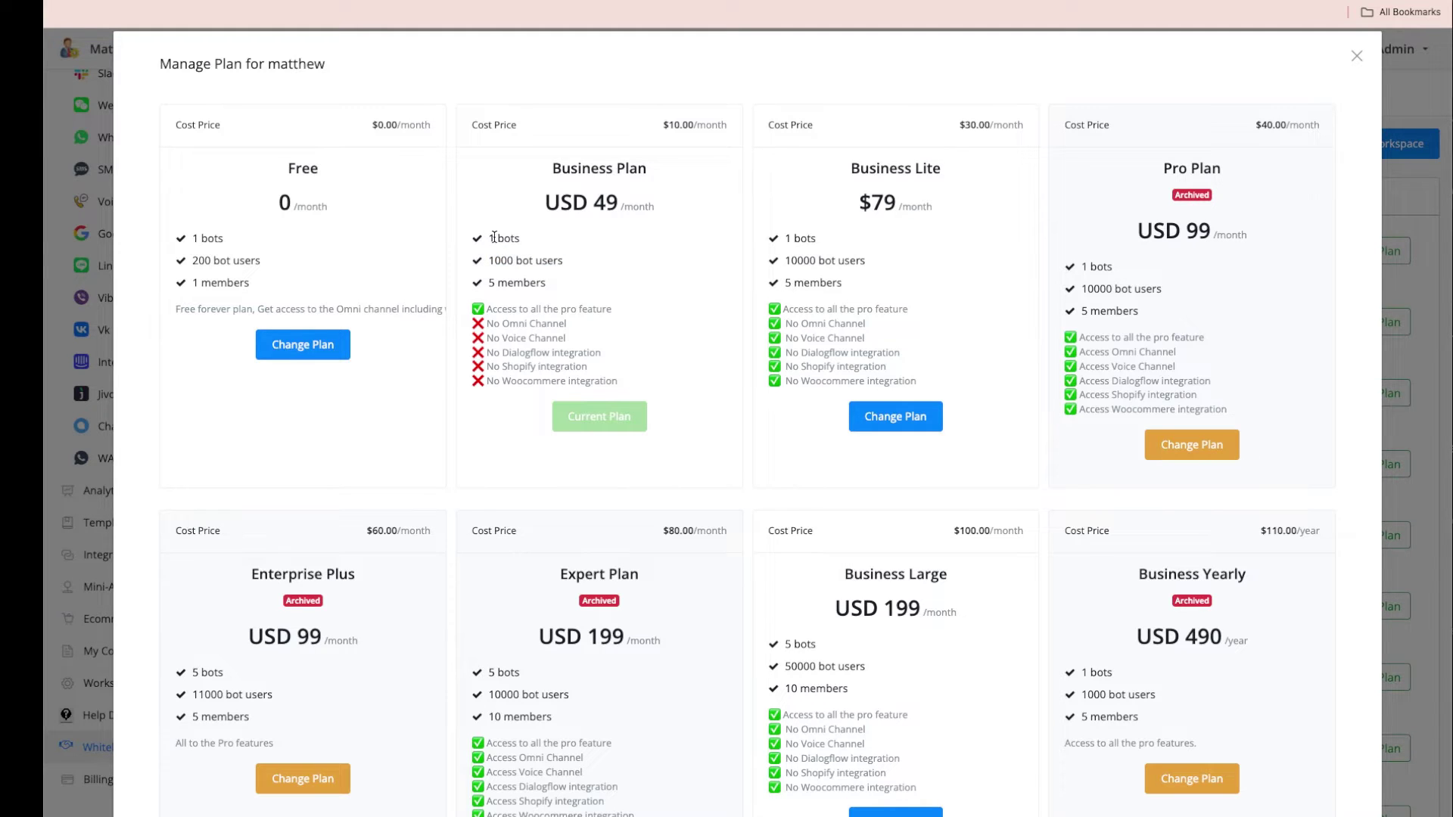
{"action": "left_click_drag", "start_coordinate": [488, 236], "coordinate": [467, 282]}
{"action": "left_click", "coordinate": [671, 124]}
Step: Go to Partner Settings > Plans & Features and select the Business Plan
{"action": "left_click", "coordinate": [1357, 58]}
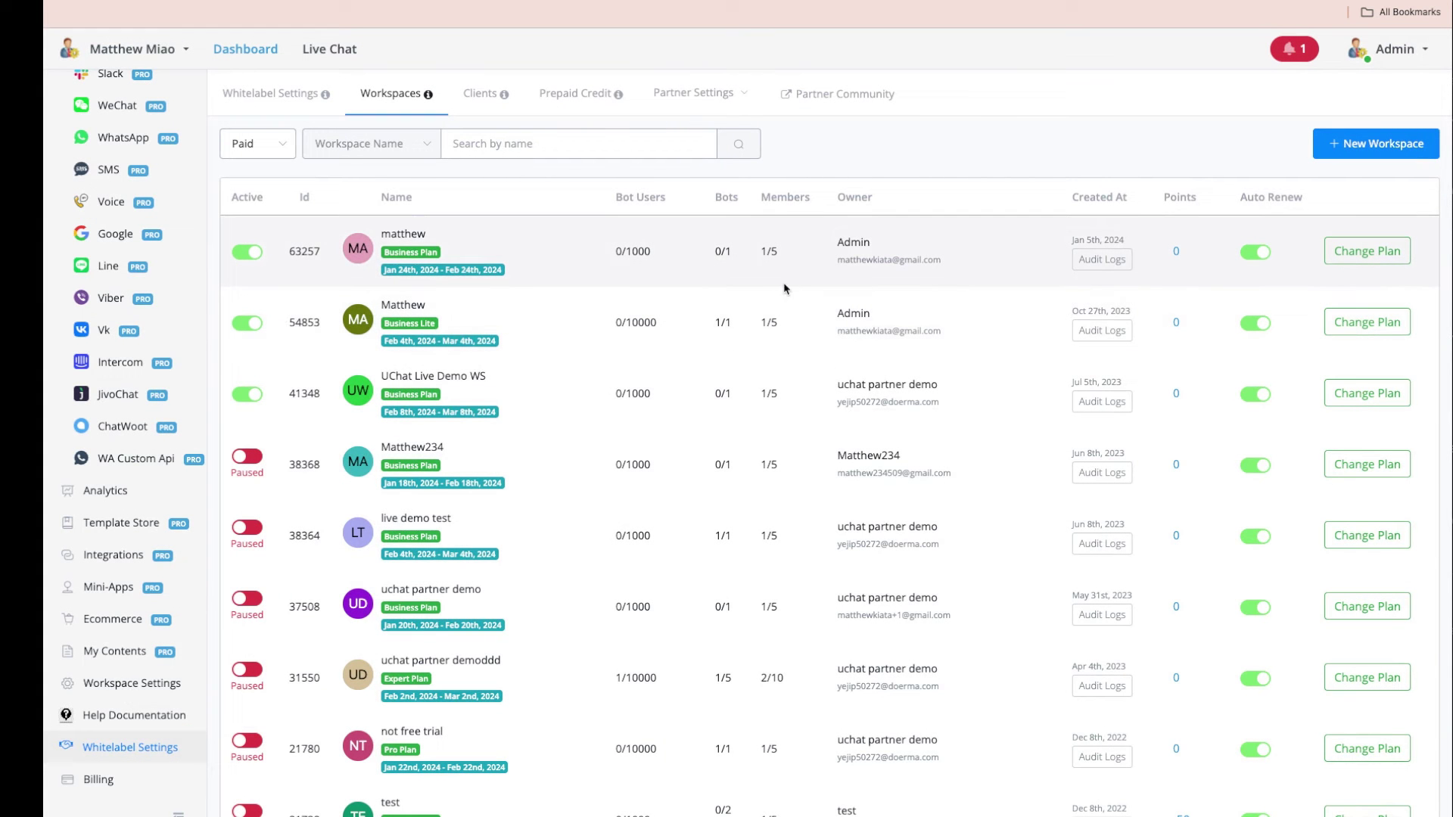
{"action": "left_click", "coordinate": [703, 92]}
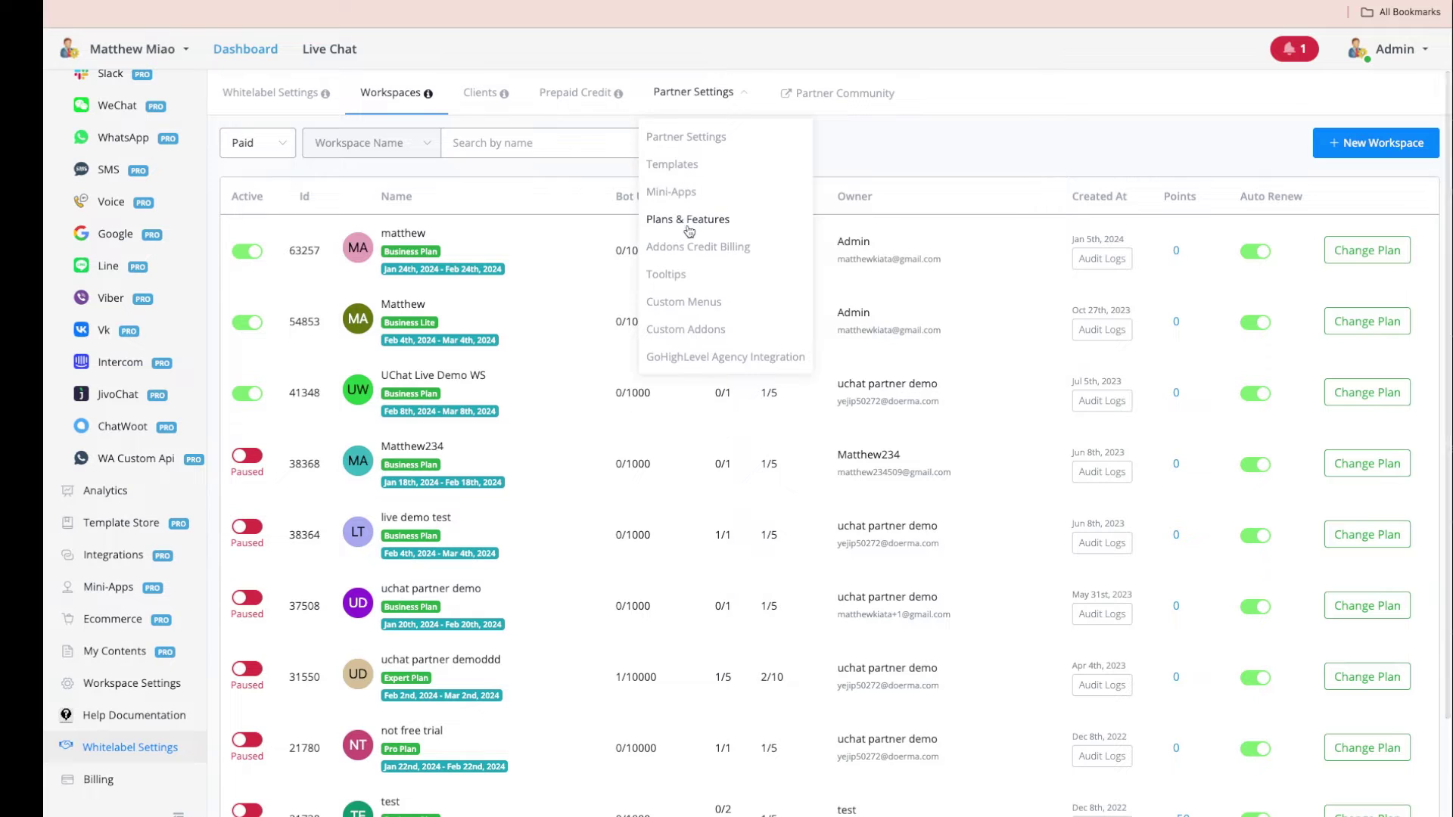
{"action": "left_click", "coordinate": [685, 221]}
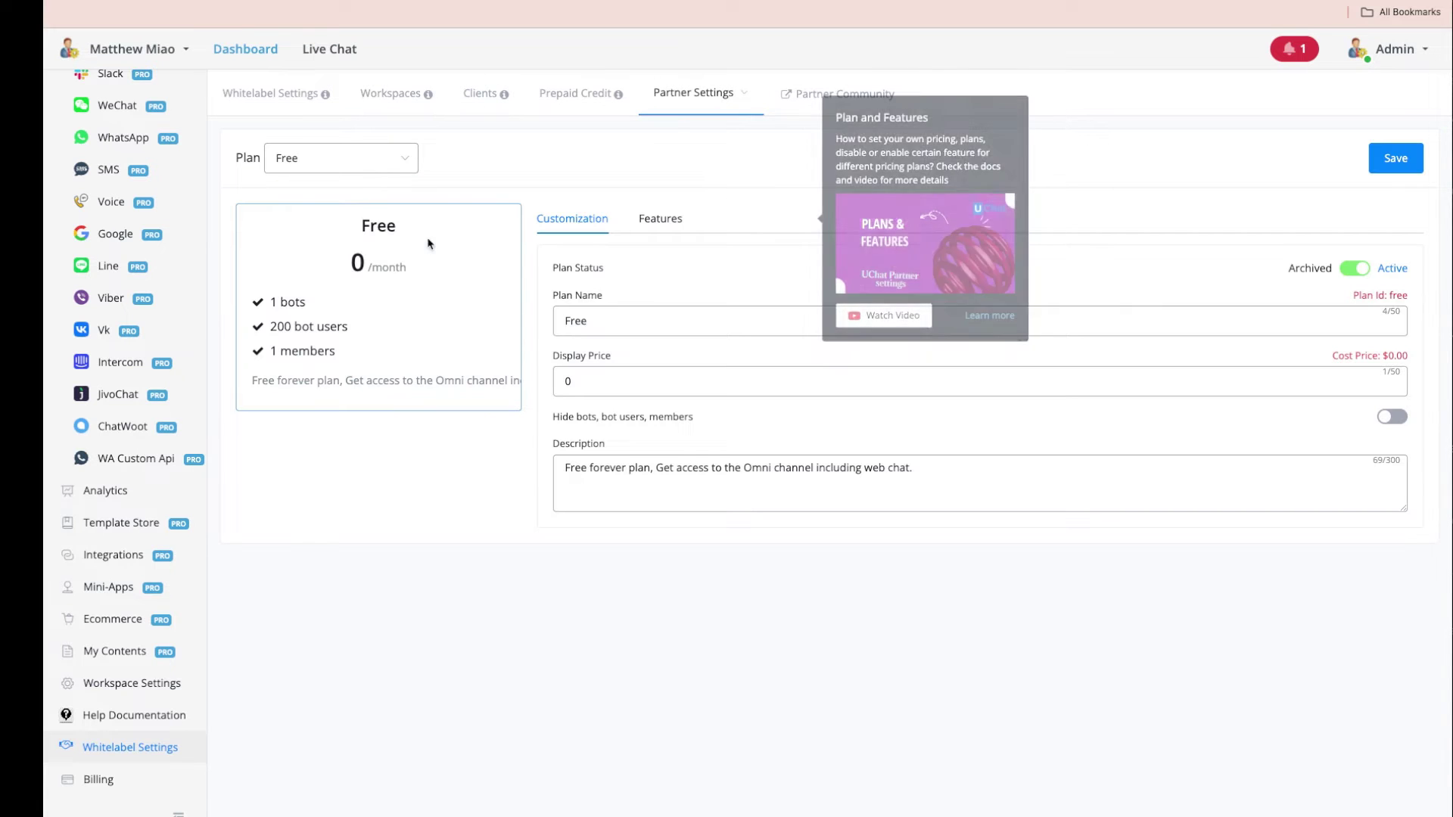
{"action": "left_click", "coordinate": [315, 157]}
{"action": "left_click", "coordinate": [311, 225]}
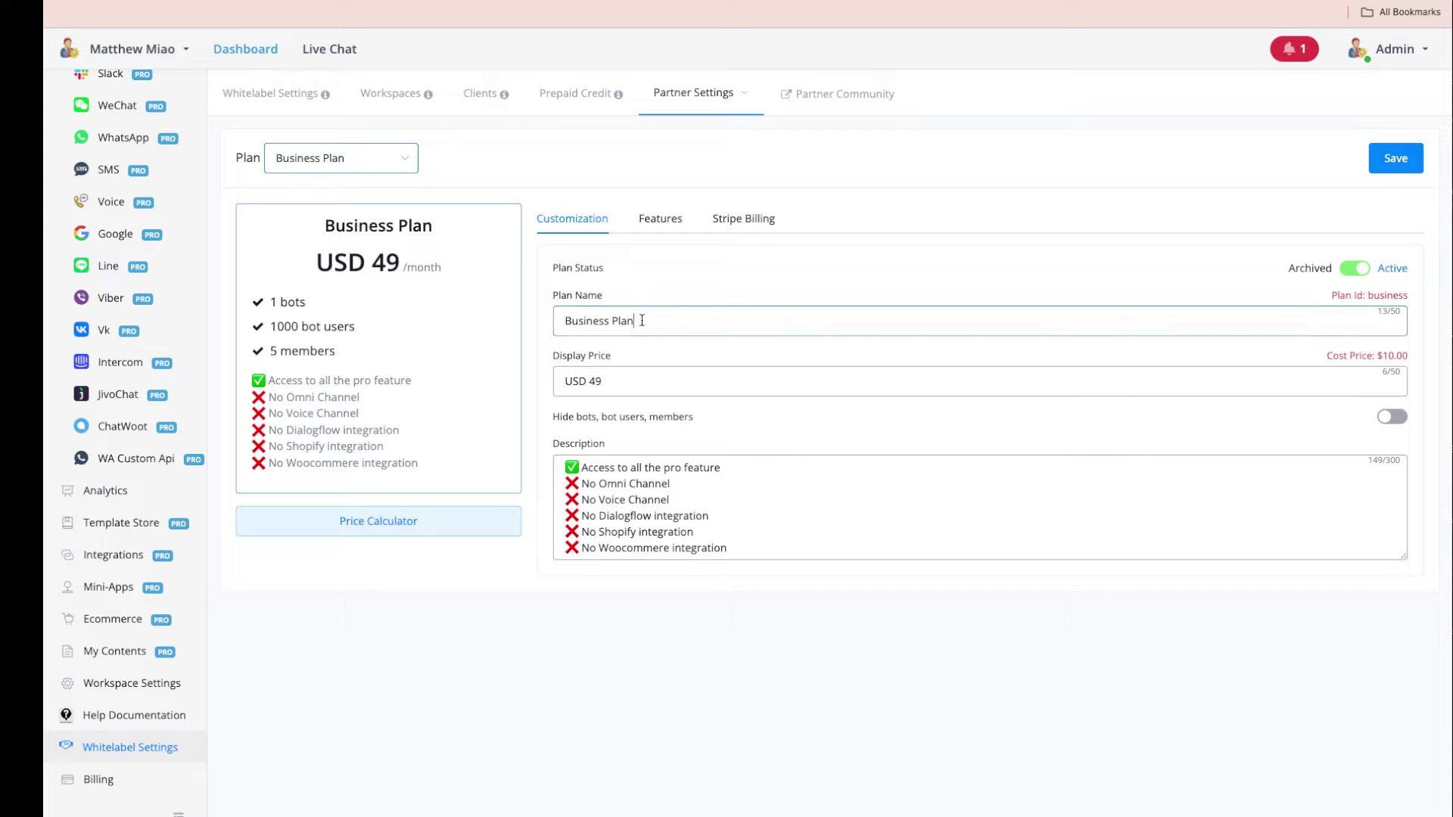
Step: Review the Business Plan name, USD 49 price and description, and show its features
{"action": "left_click_drag", "start_coordinate": [642, 320], "coordinate": [560, 321]}
{"action": "left_click_drag", "start_coordinate": [614, 381], "coordinate": [550, 382]}
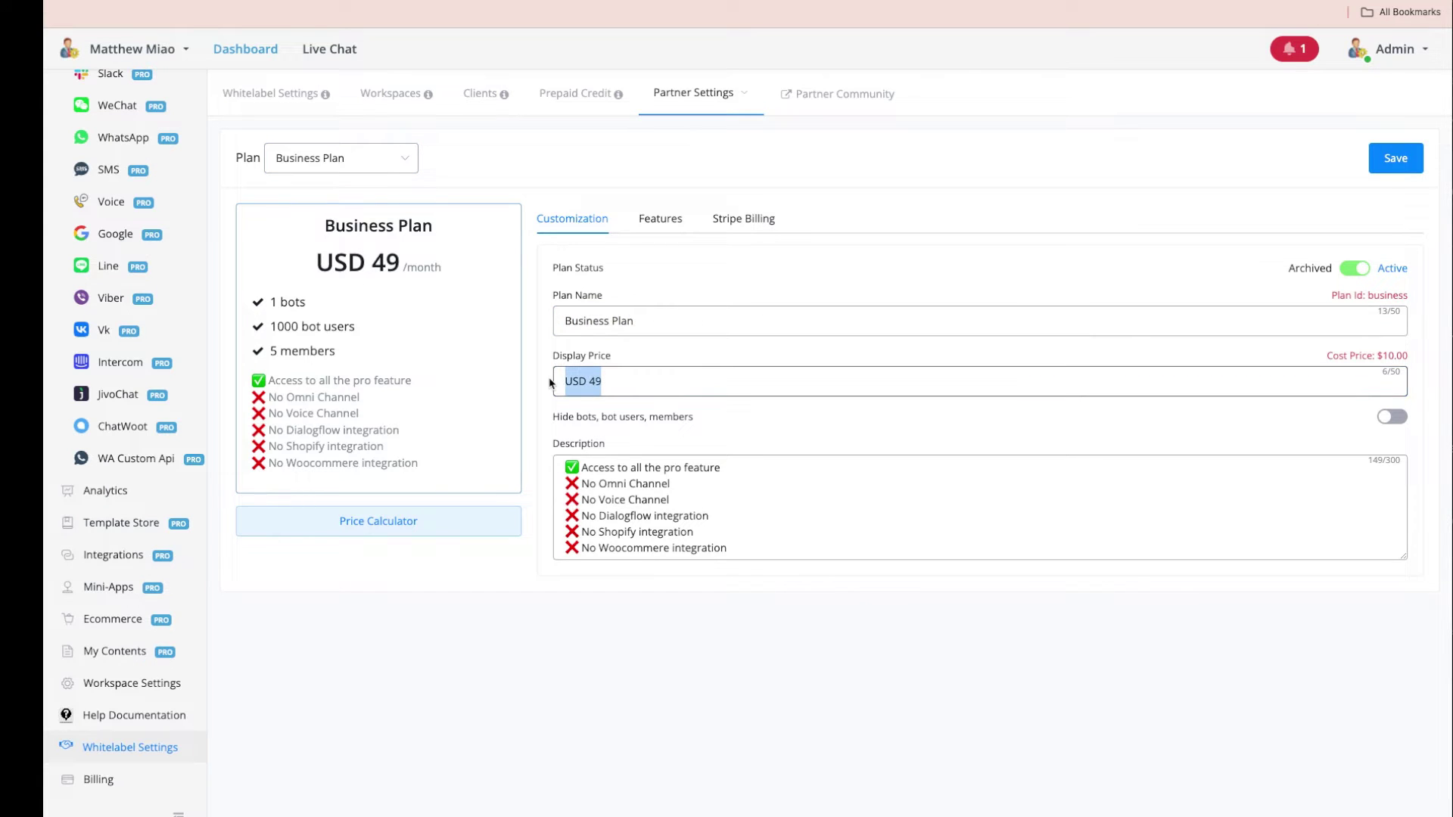
{"action": "left_click_drag", "start_coordinate": [746, 551], "coordinate": [567, 465]}
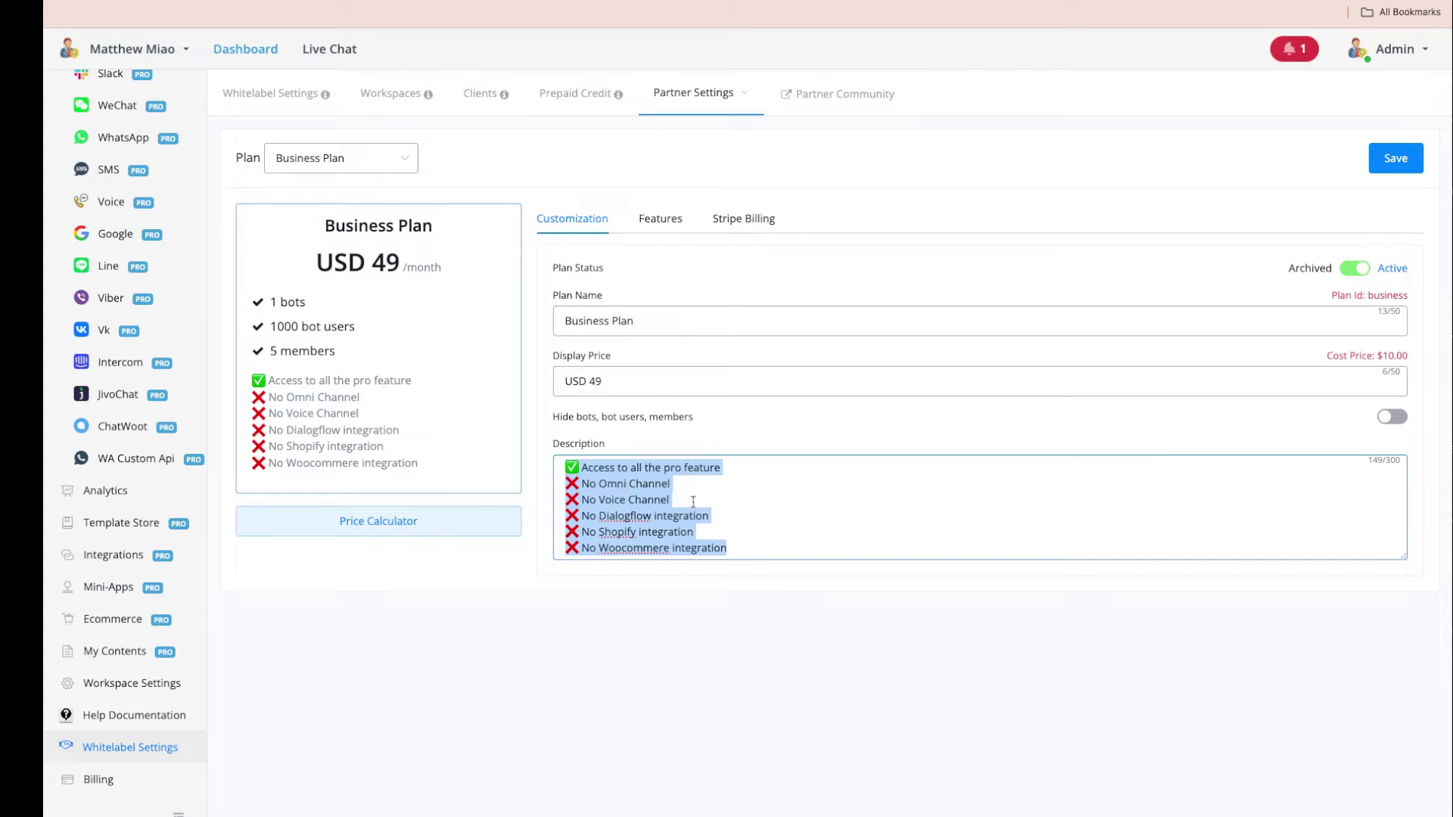
{"action": "left_click", "coordinate": [662, 221]}
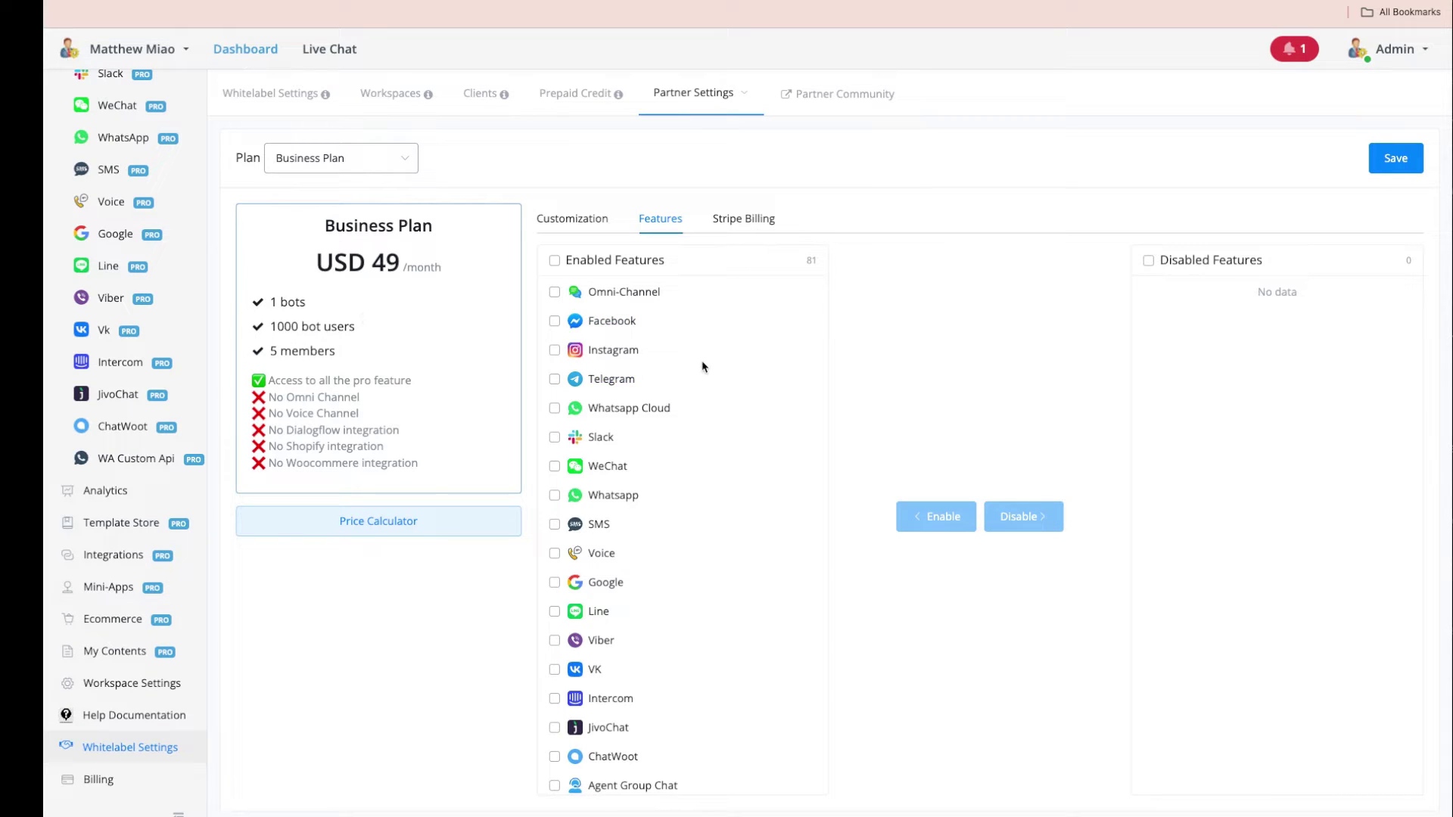
Step: Move WeChat from the Business Plan's enabled features to Disabled Features
{"action": "scroll", "coordinate": [703, 367], "scroll_direction": "down", "scroll_amount": 2}
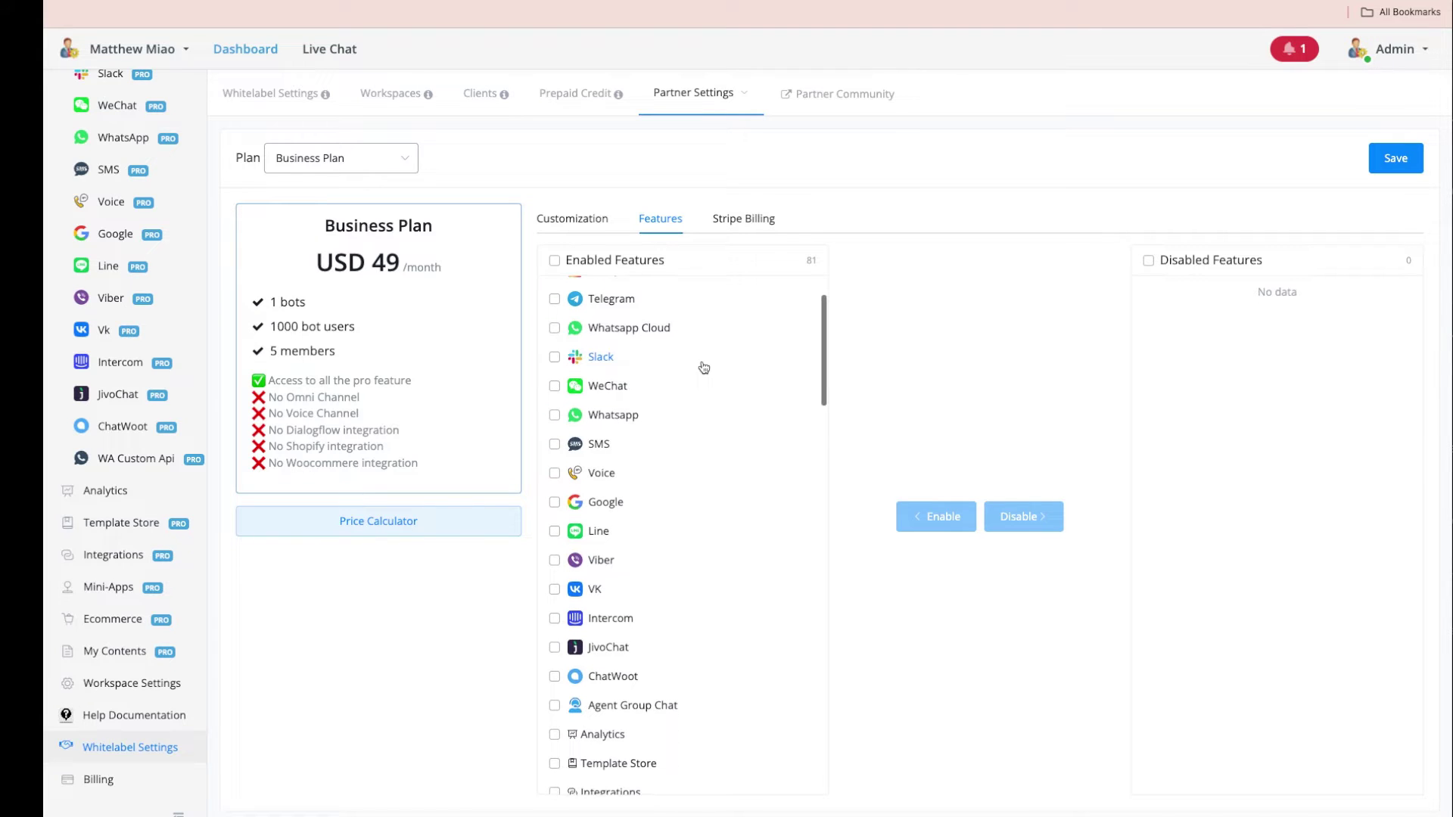
{"action": "left_click", "coordinate": [555, 384]}
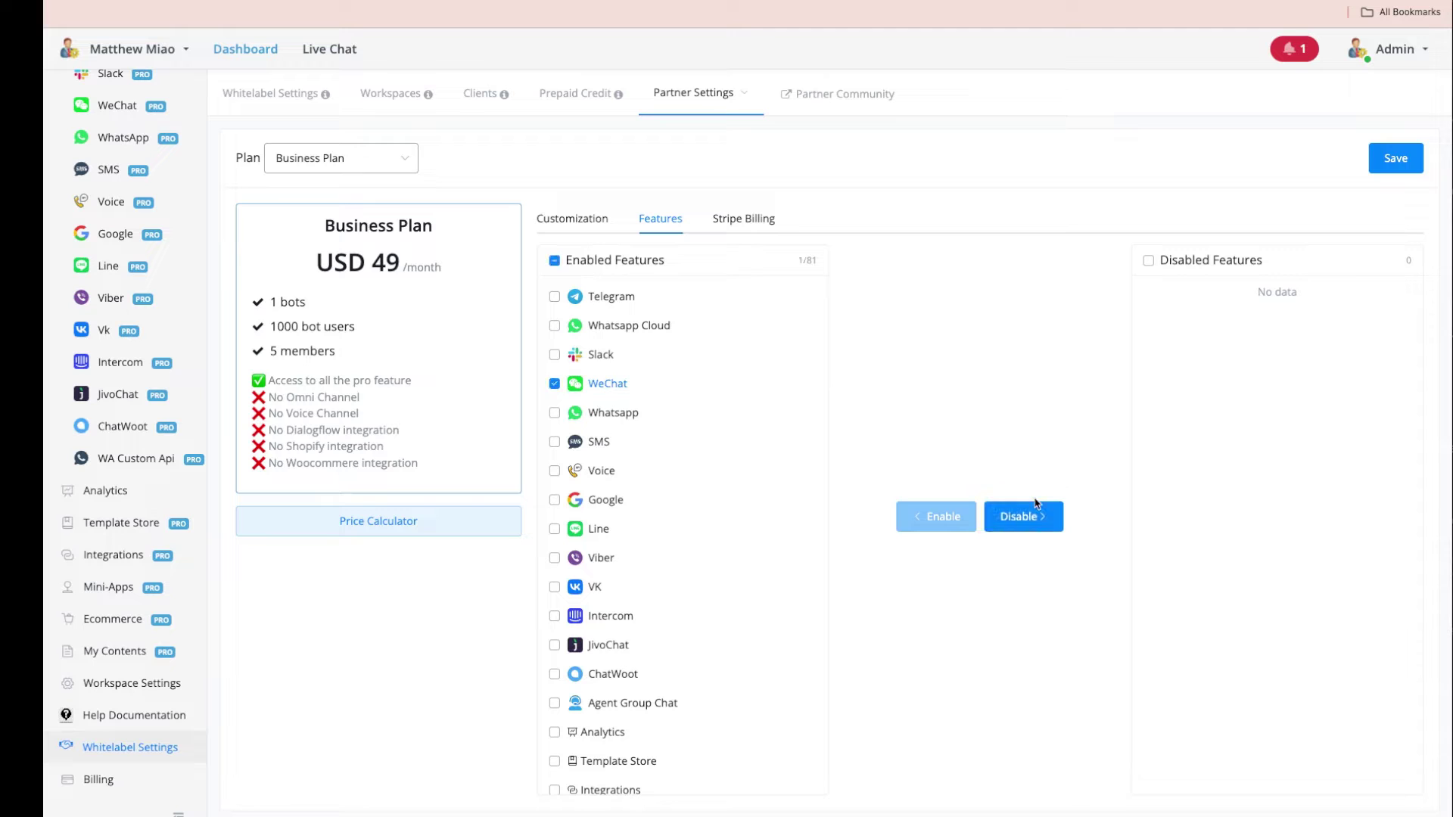
{"action": "left_click", "coordinate": [1024, 516]}
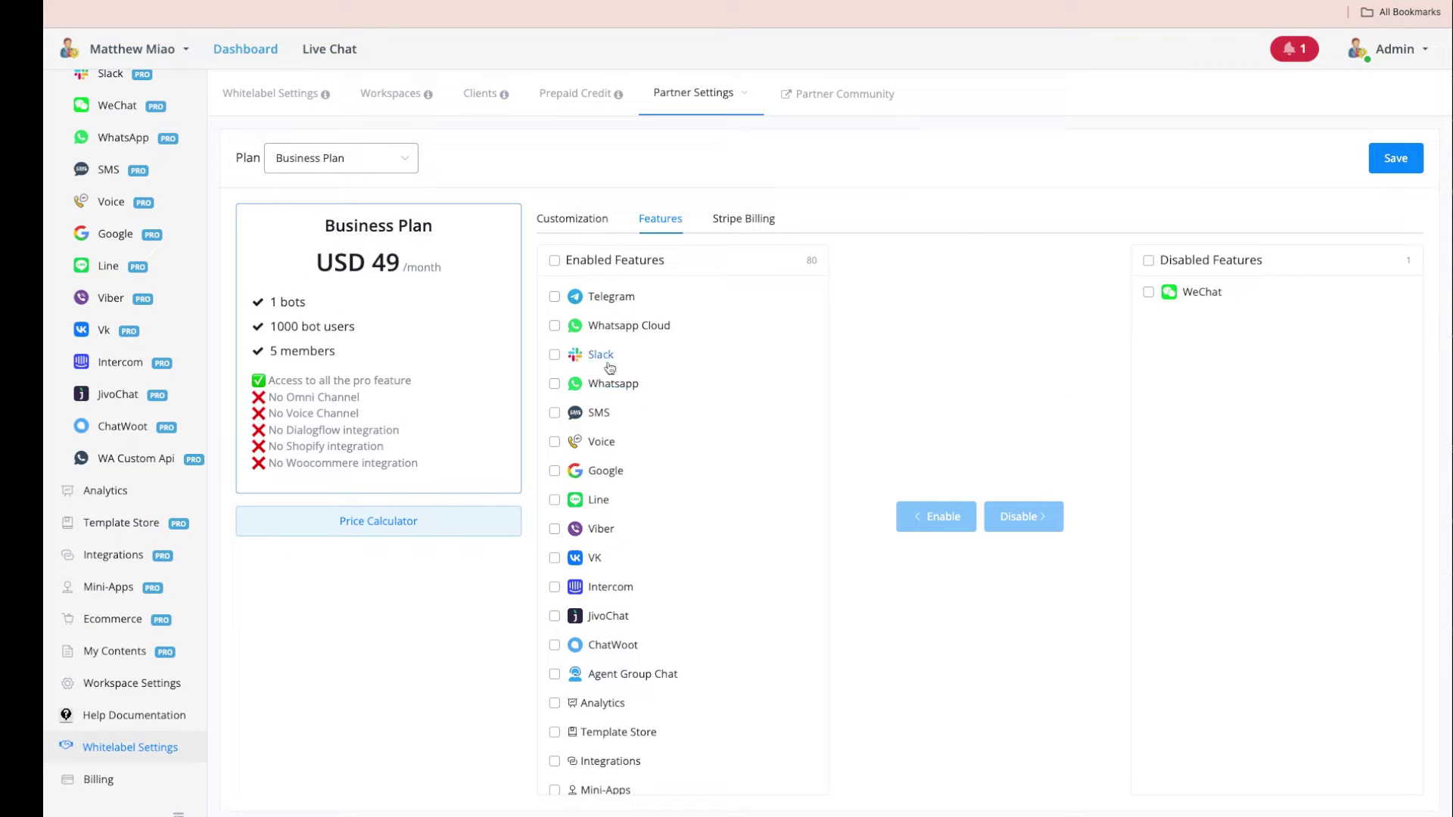
{"action": "scroll", "coordinate": [652, 369], "scroll_direction": "up", "scroll_amount": 2}
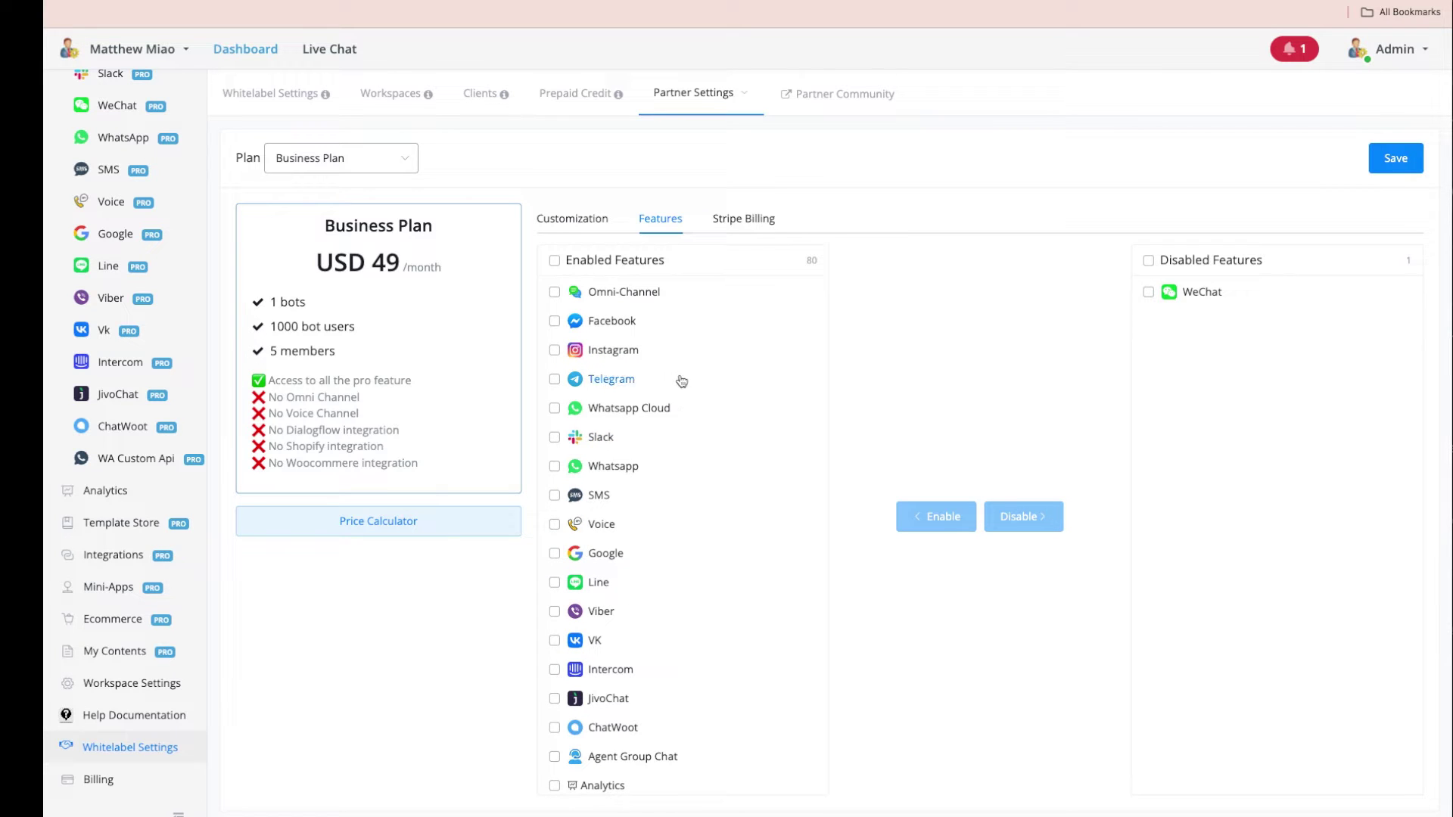
Step: Show the Business Plan's Stripe Billing settings with its Internal Billing price link
{"action": "left_click", "coordinate": [758, 220]}
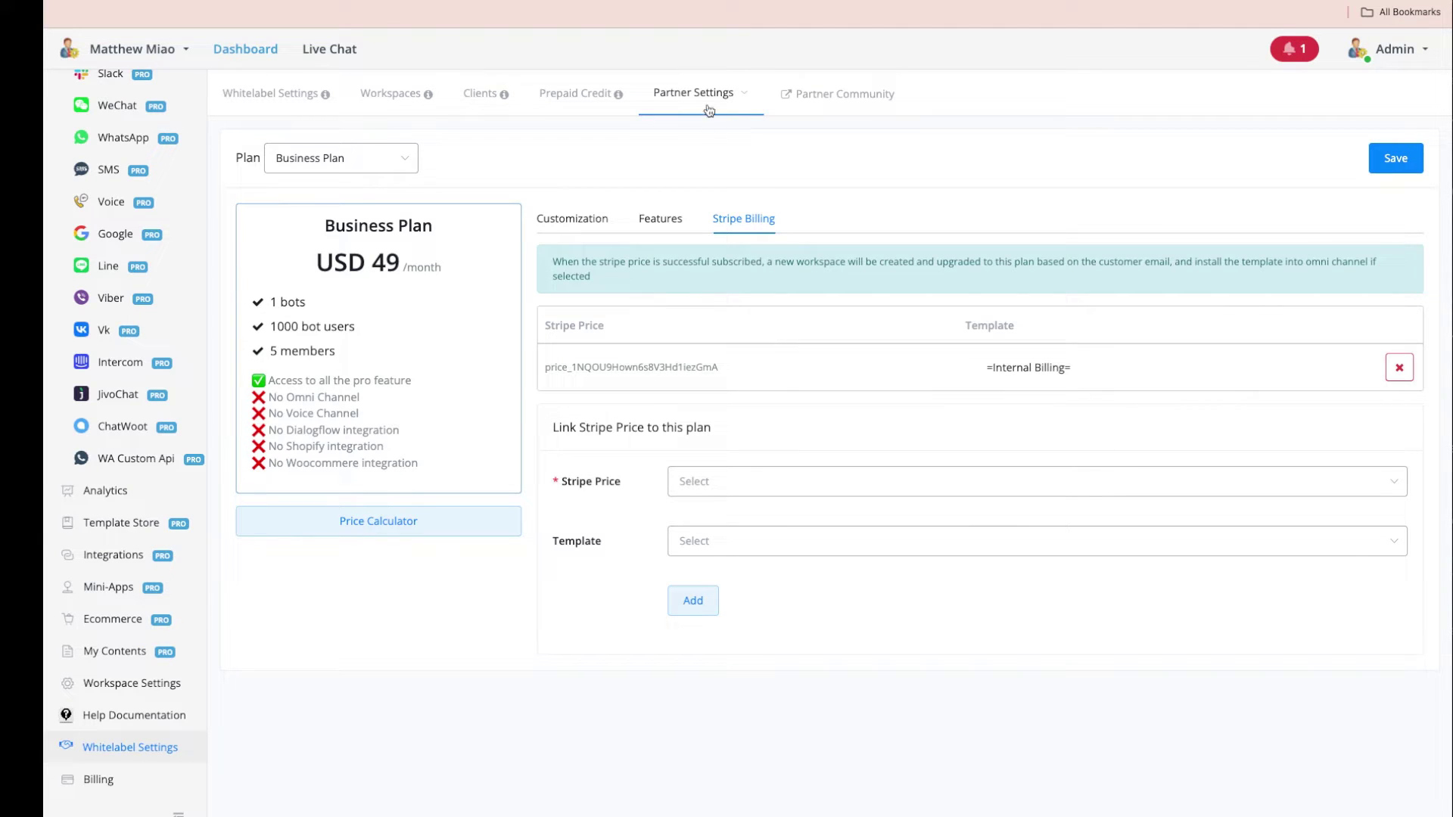
Step: Open the general Partner Settings page and keep Billing Url as the billing type
{"action": "mouse_move", "coordinate": [701, 104]}
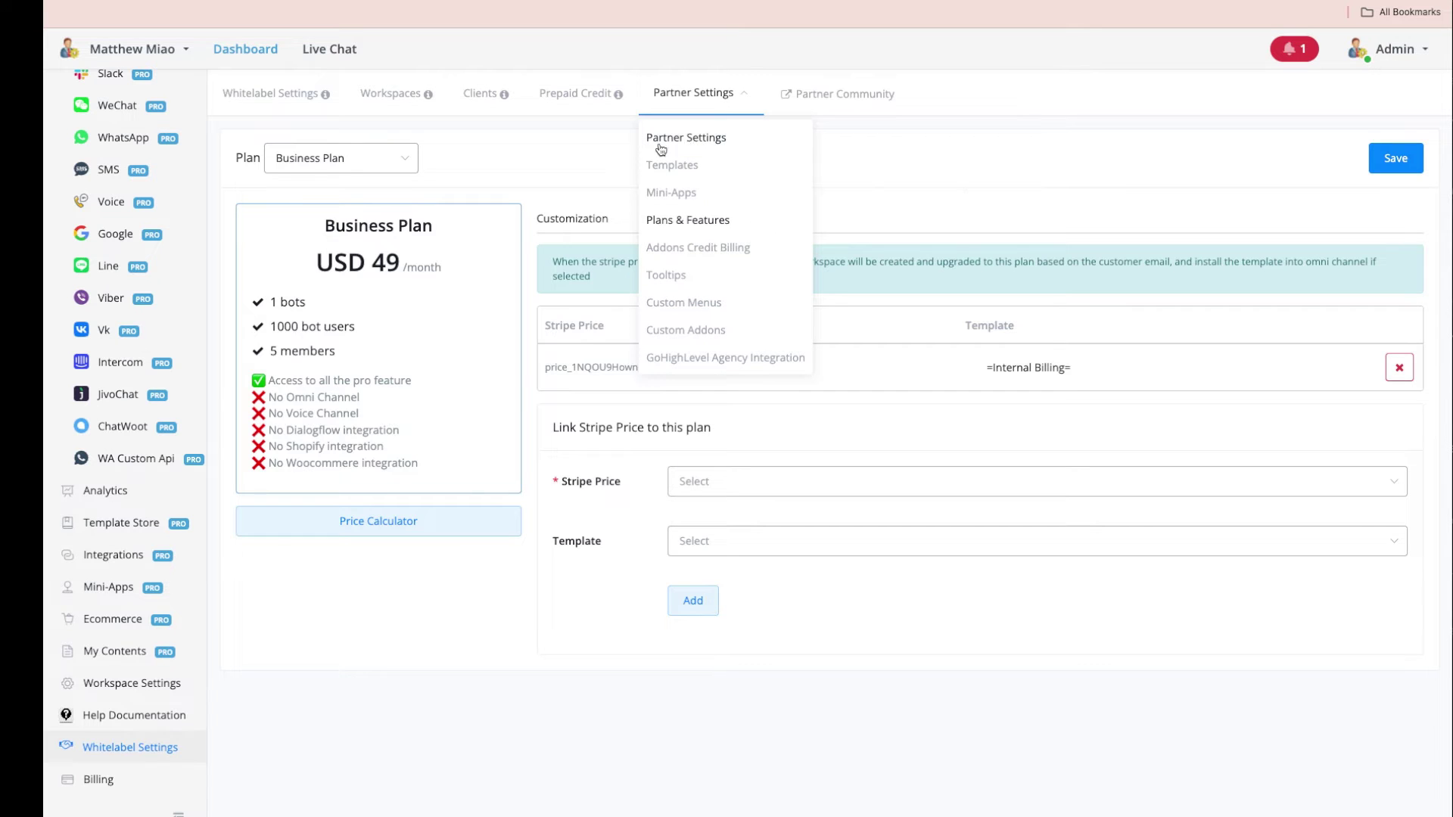
{"action": "left_click", "coordinate": [690, 139]}
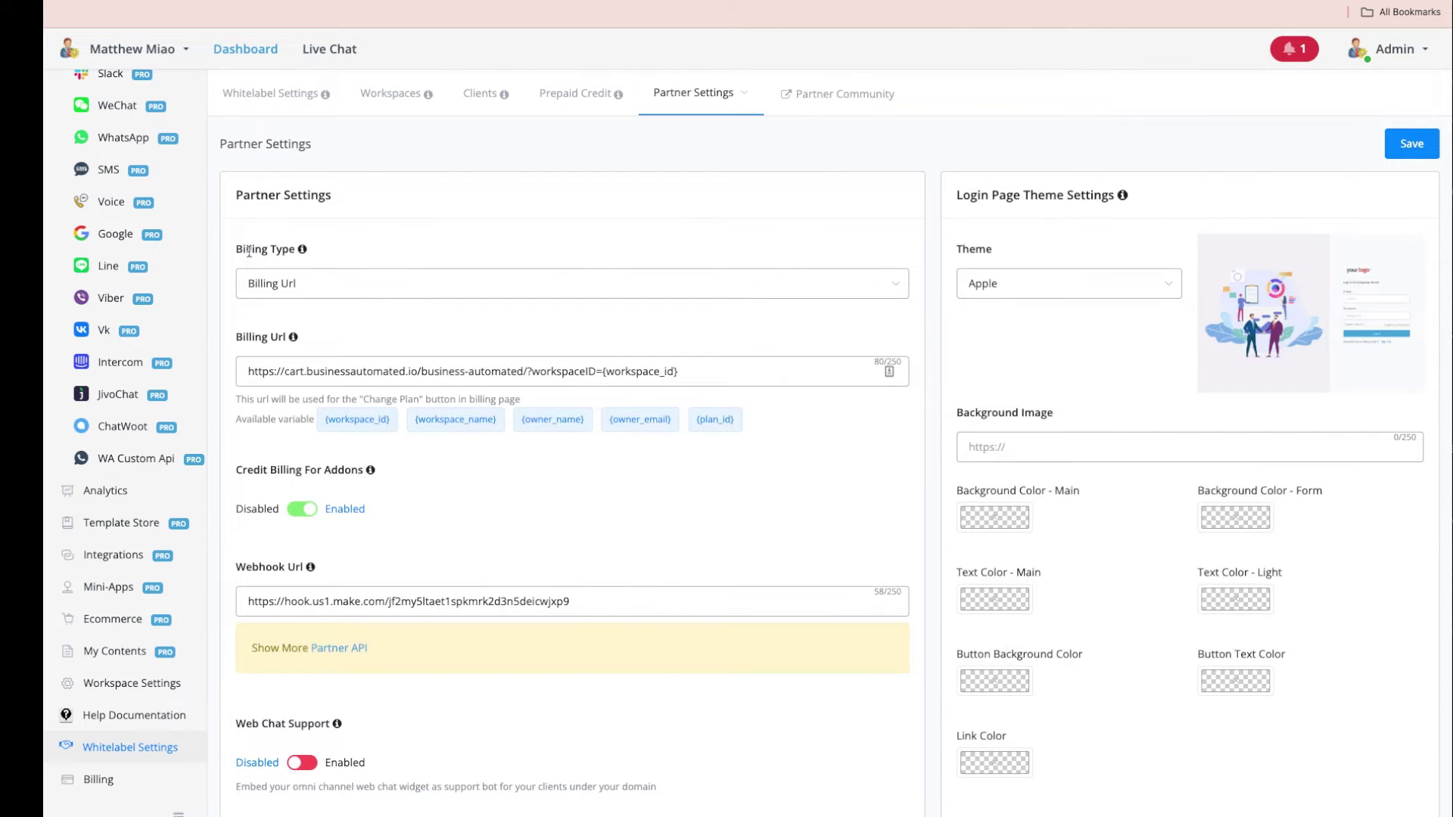
{"action": "left_click_drag", "start_coordinate": [239, 243], "coordinate": [293, 248]}
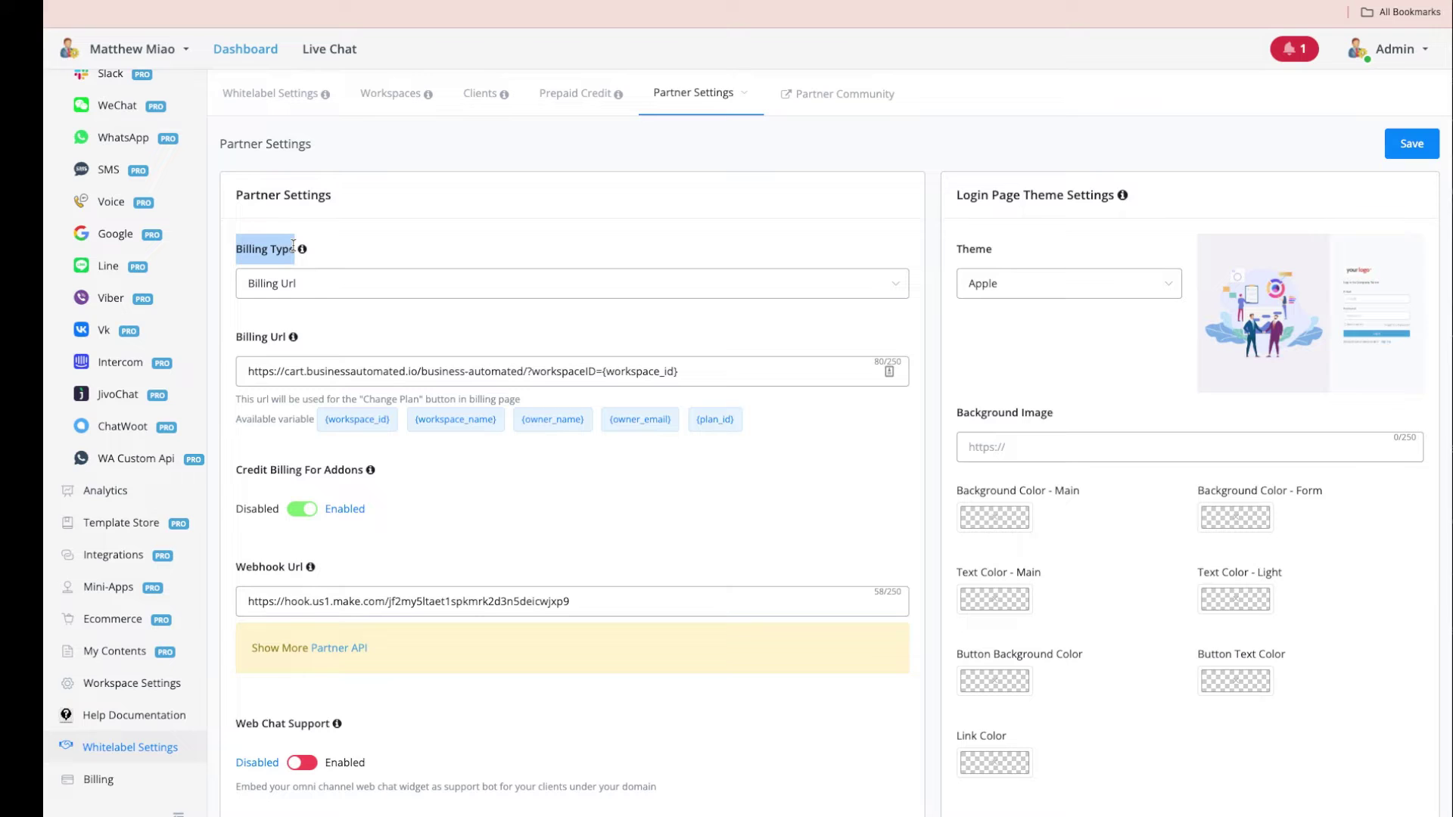
{"action": "left_click", "coordinate": [298, 284]}
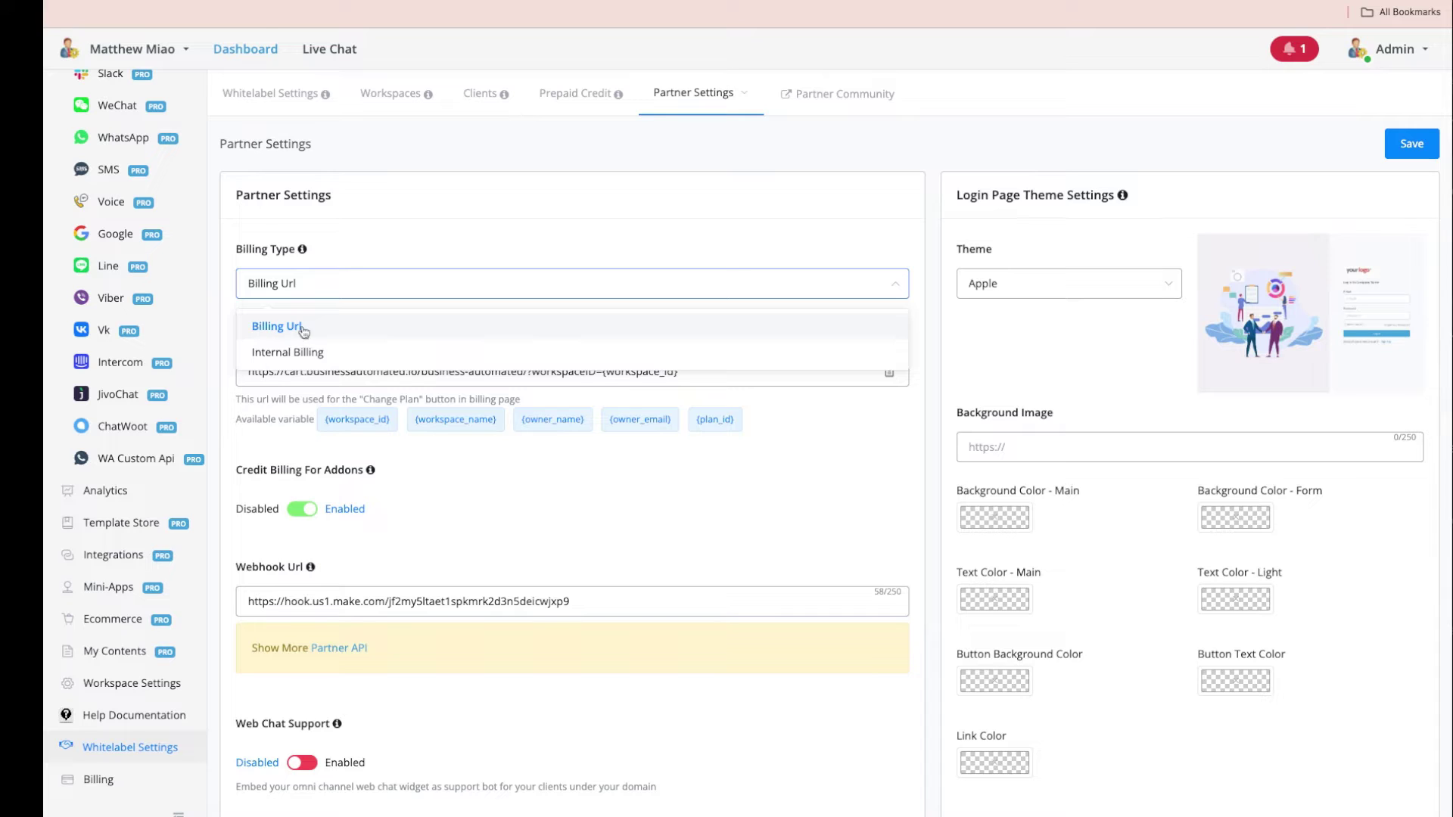
{"action": "left_click", "coordinate": [399, 227]}
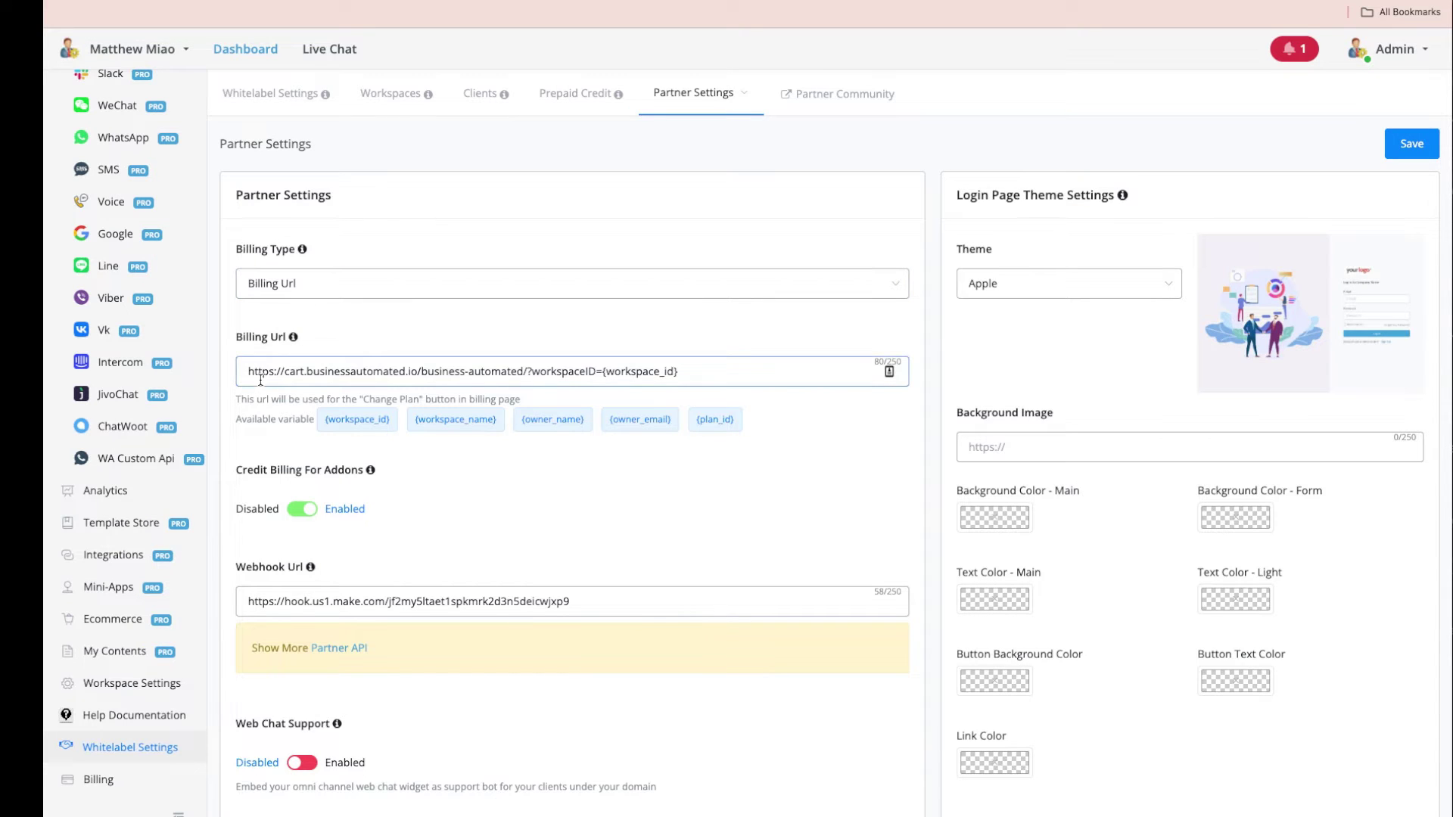
Step: Review the billing URL and go to the Partner API documentation
{"action": "left_click_drag", "start_coordinate": [249, 371], "coordinate": [715, 382]}
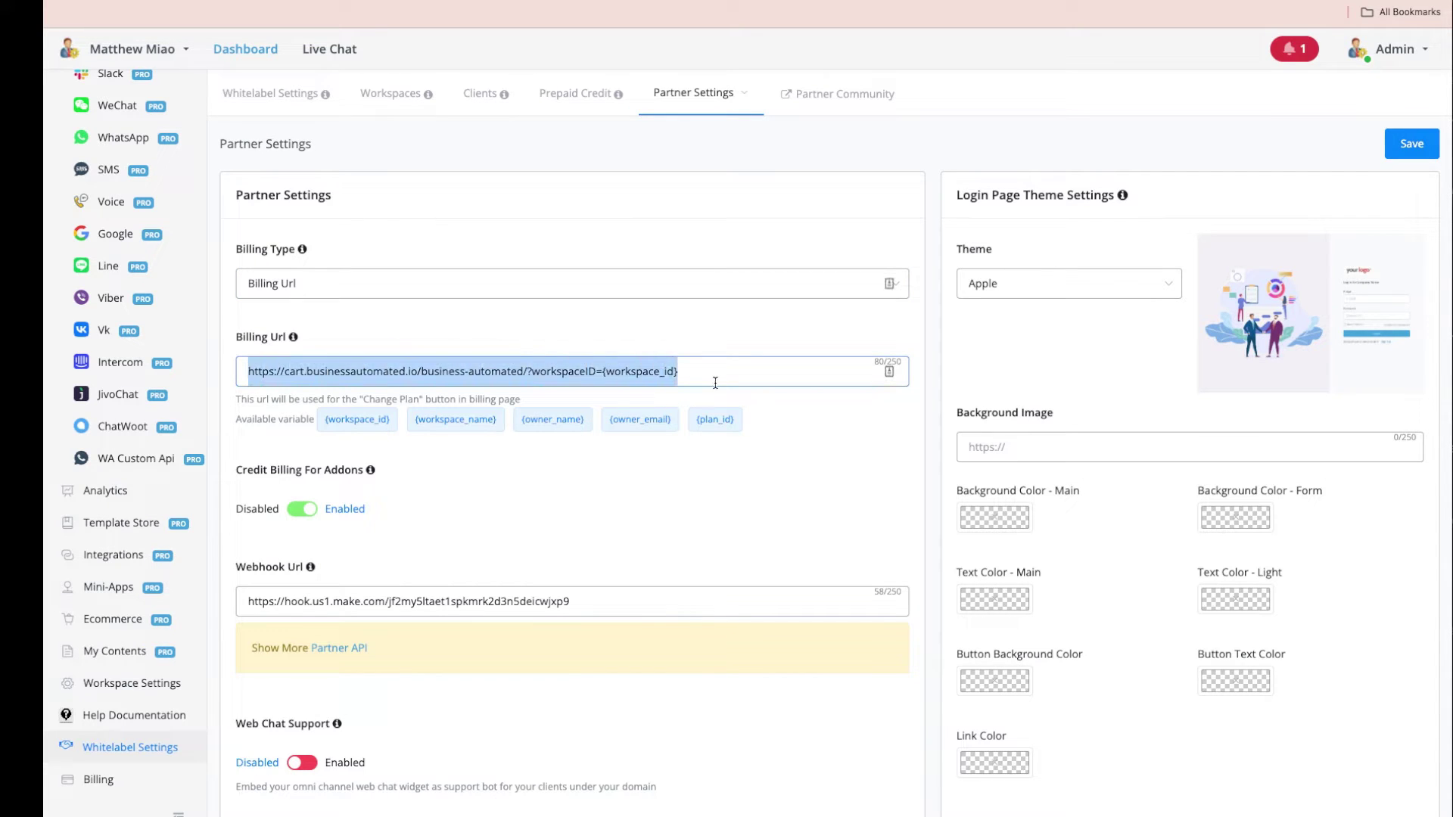
{"action": "scroll", "coordinate": [655, 470], "scroll_direction": "down", "scroll_amount": 1}
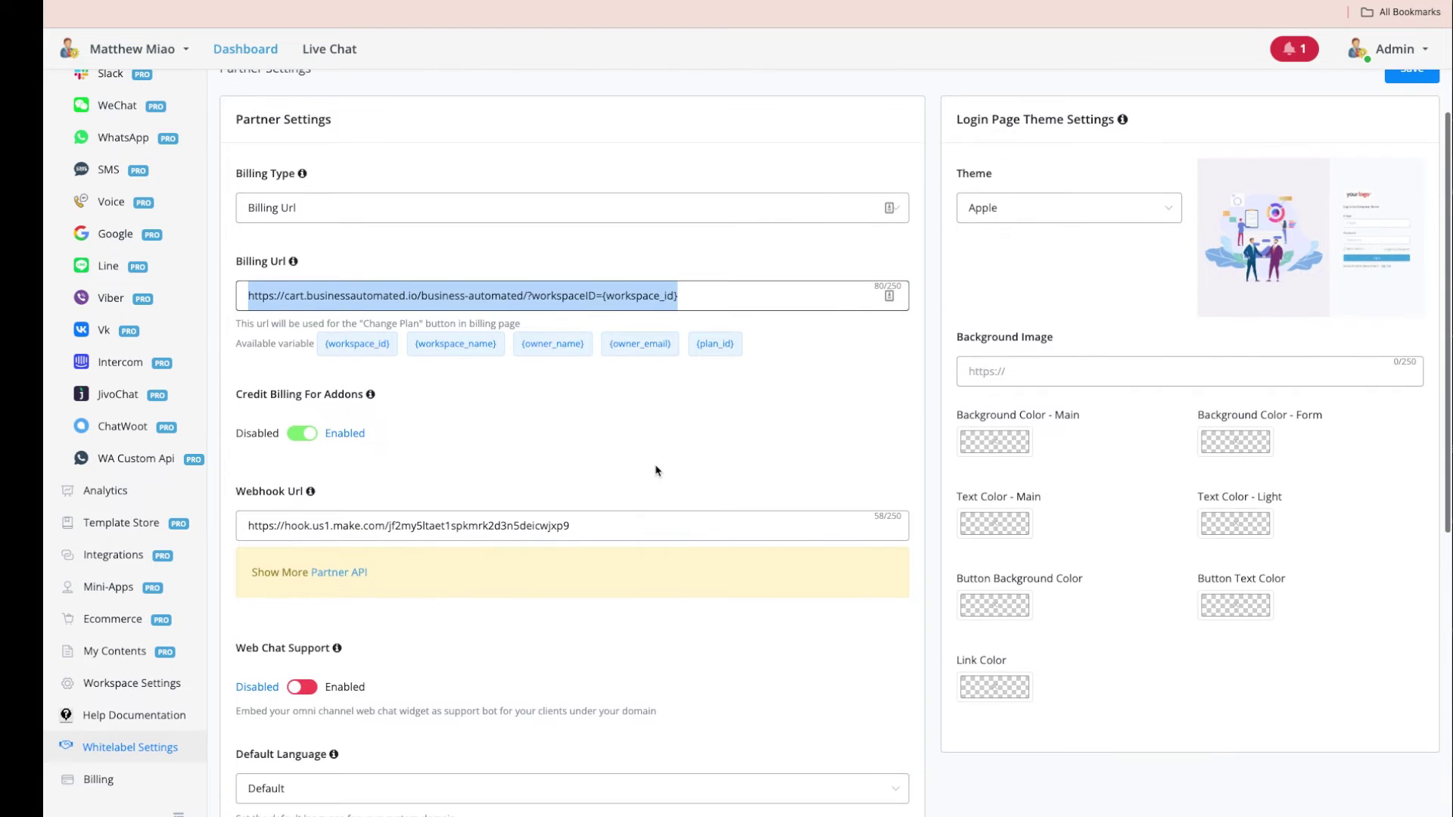
{"action": "left_click", "coordinate": [450, 296]}
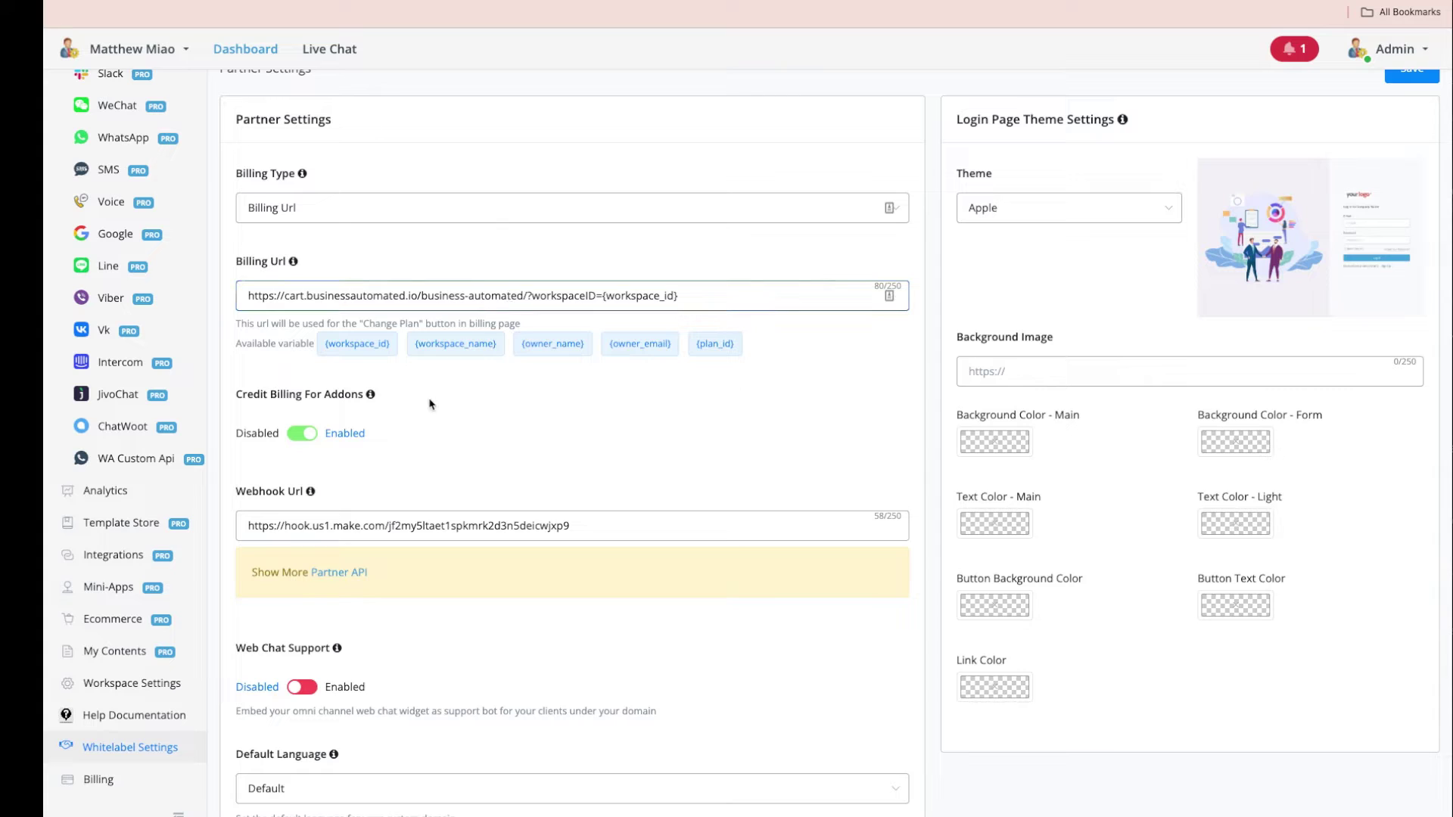
{"action": "left_click", "coordinate": [357, 578]}
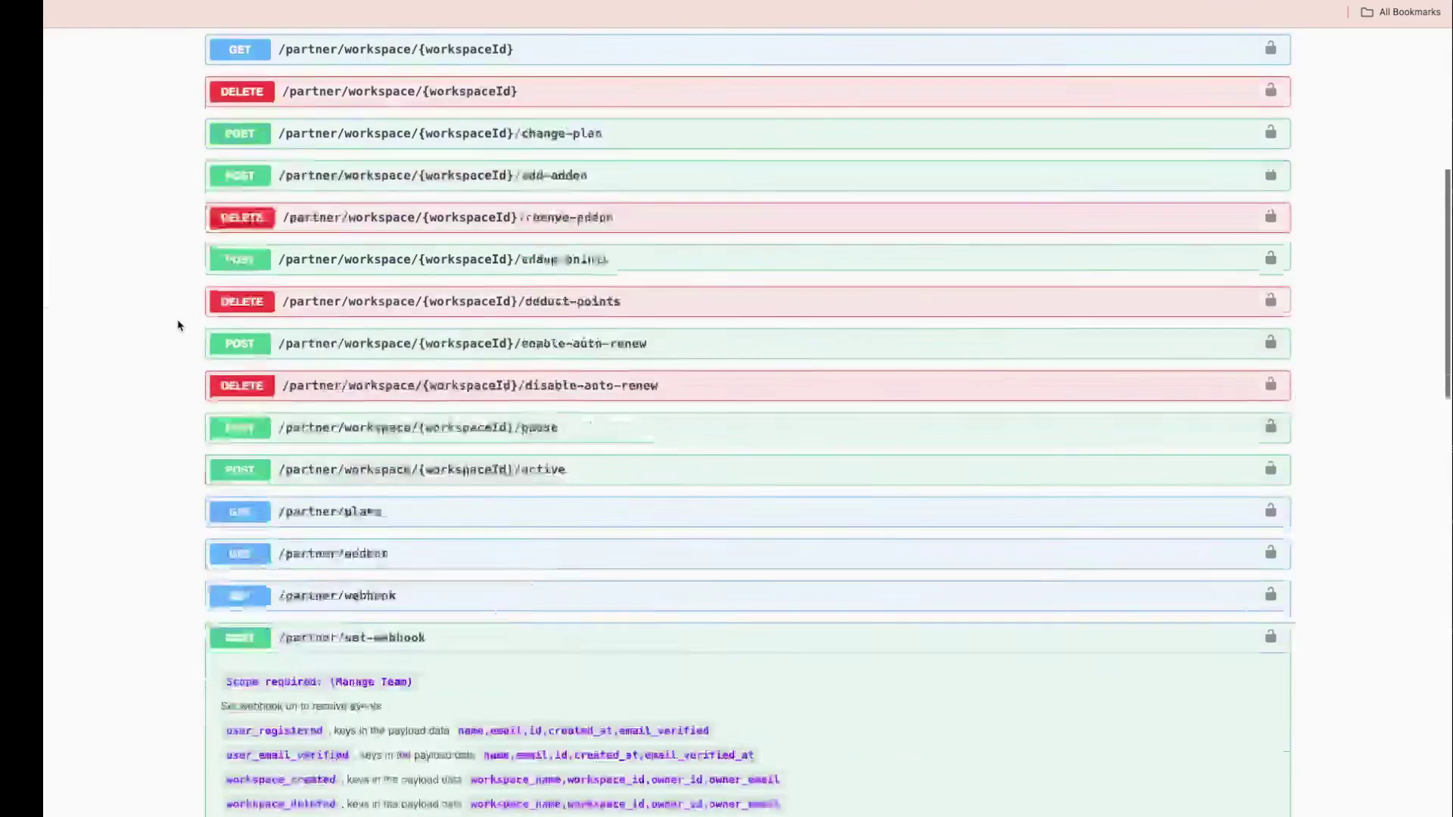
Step: Expand POST /partner/workspace/create and highlight its template_ns request field
{"action": "scroll", "coordinate": [445, 310], "scroll_direction": "up", "scroll_amount": 7}
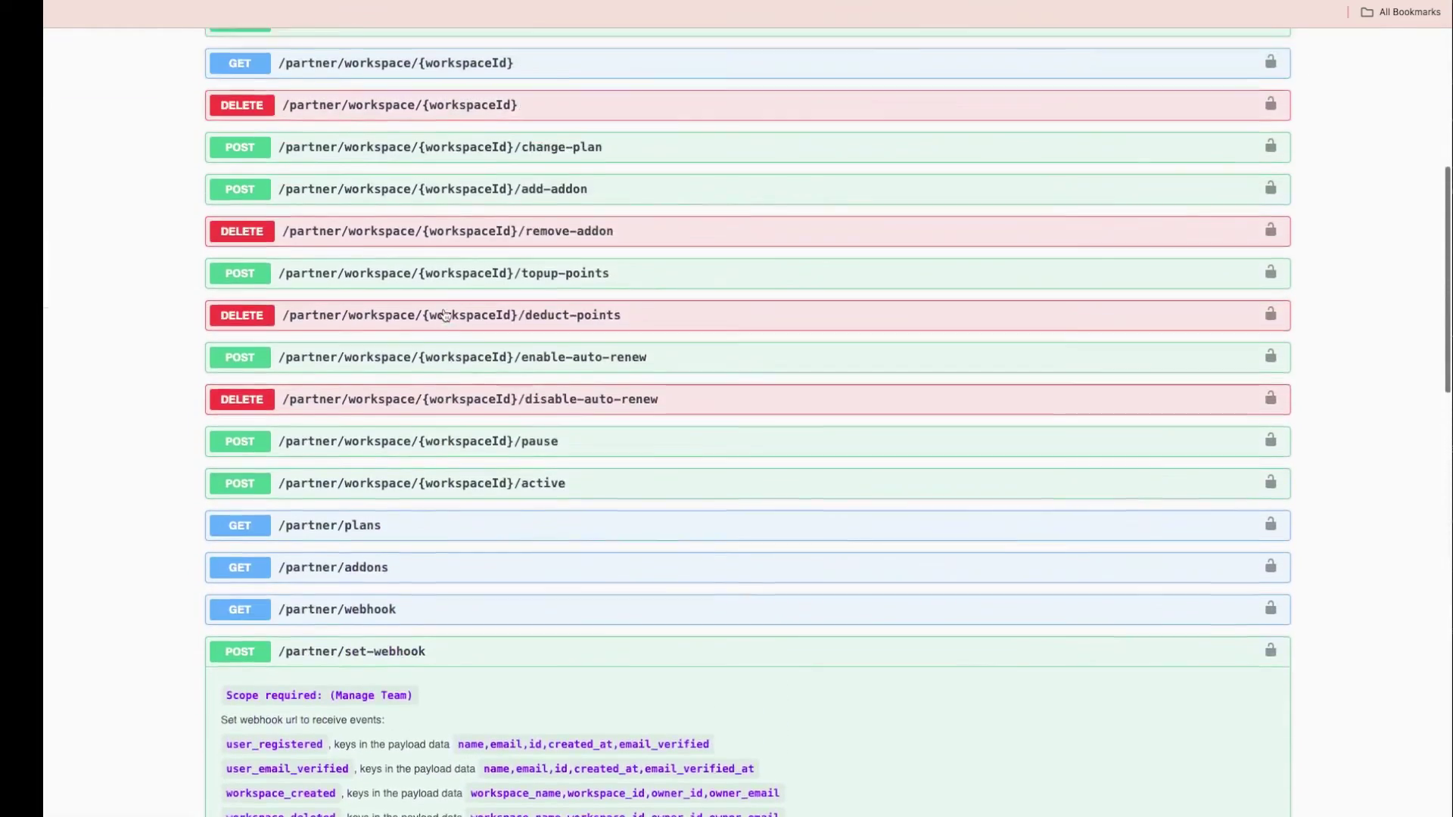
{"action": "scroll", "coordinate": [445, 316], "scroll_direction": "up", "scroll_amount": 2}
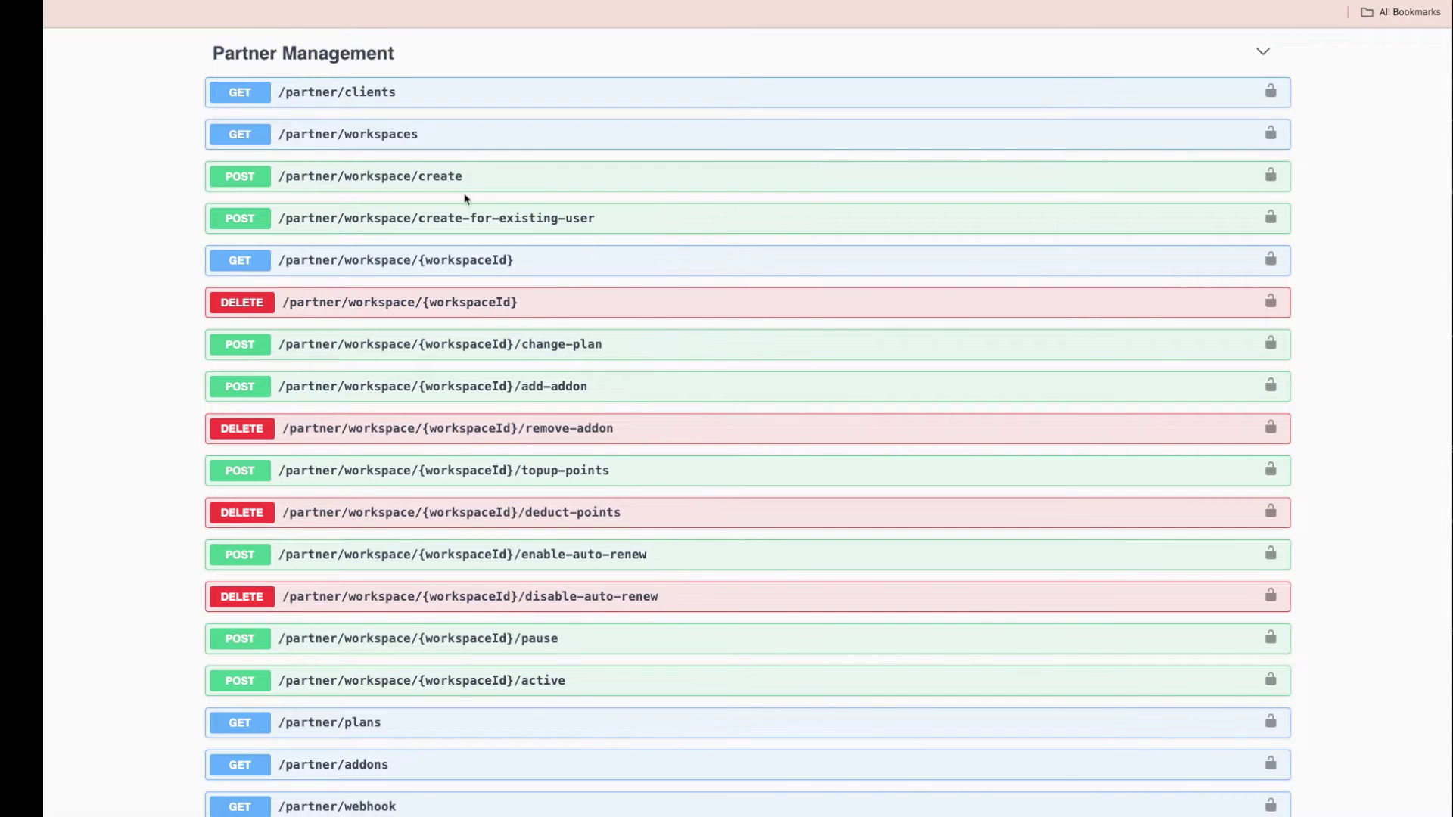
{"action": "left_click", "coordinate": [440, 180]}
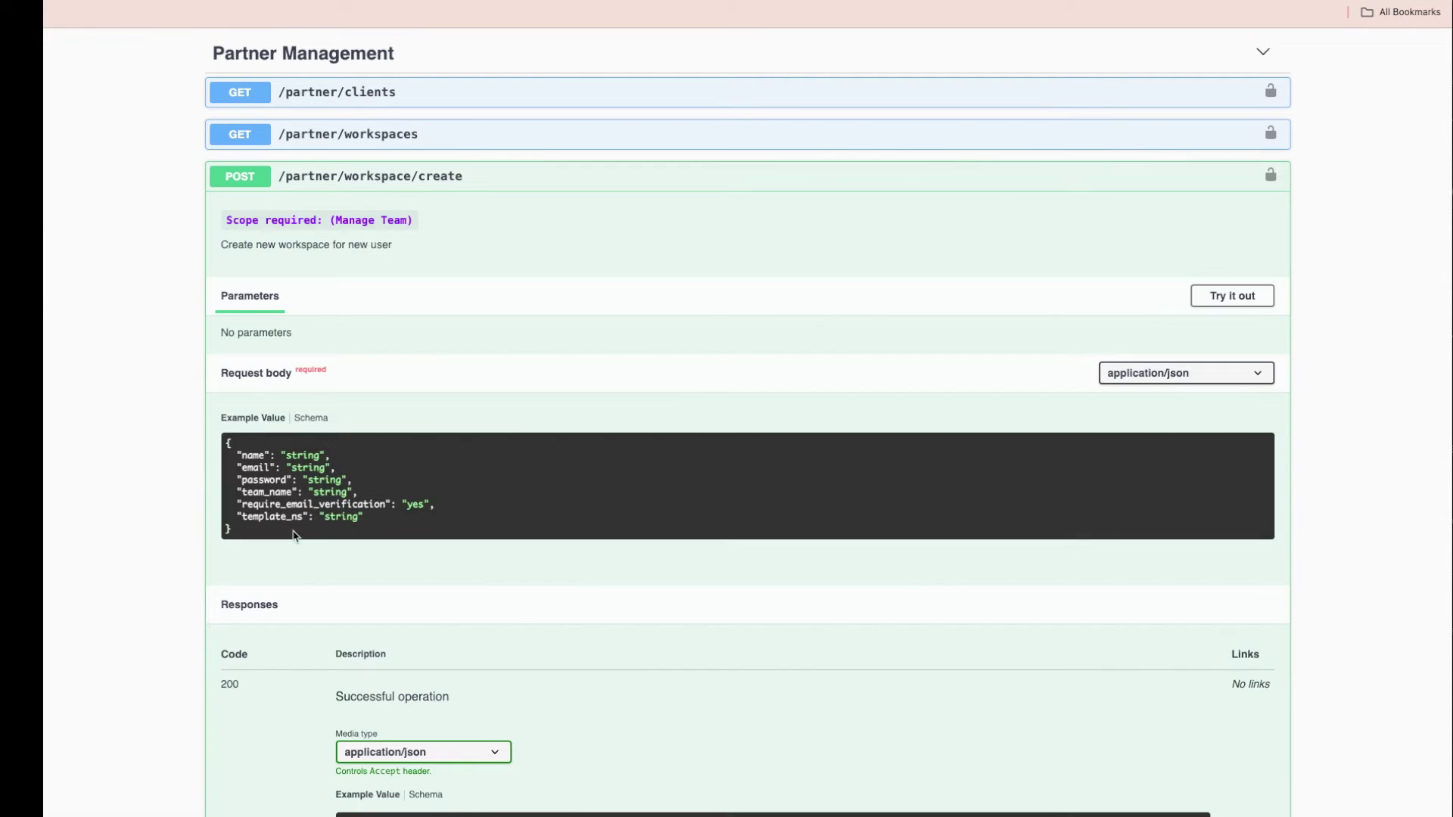
{"action": "left_click_drag", "start_coordinate": [301, 515], "coordinate": [243, 517]}
Step: Review the set-webhook events, highlight usage_alert, and return to UChat Partner Settings
{"action": "scroll", "coordinate": [434, 502], "scroll_direction": "down", "scroll_amount": 12}
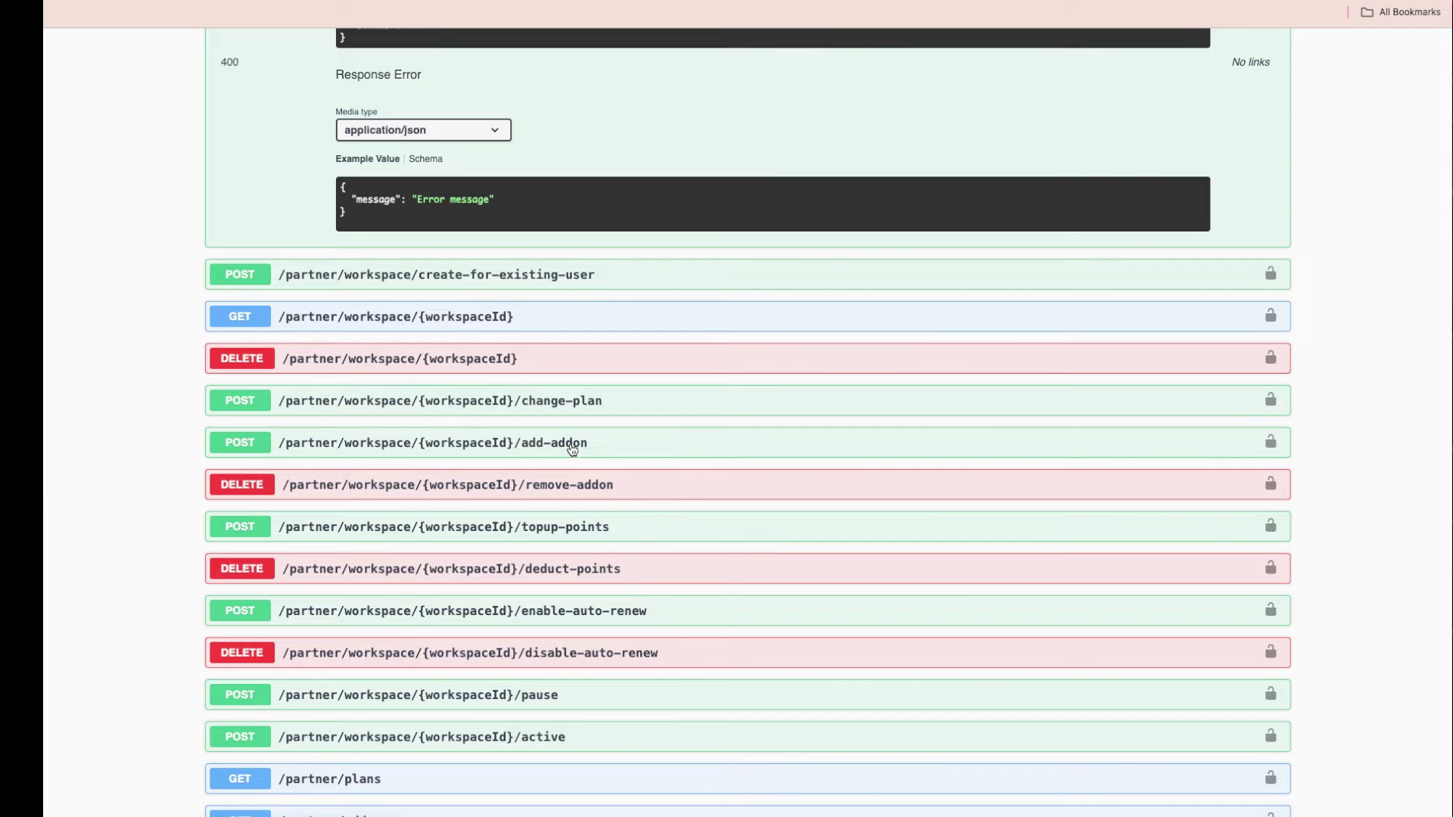
{"action": "scroll", "coordinate": [562, 449], "scroll_direction": "down", "scroll_amount": 3}
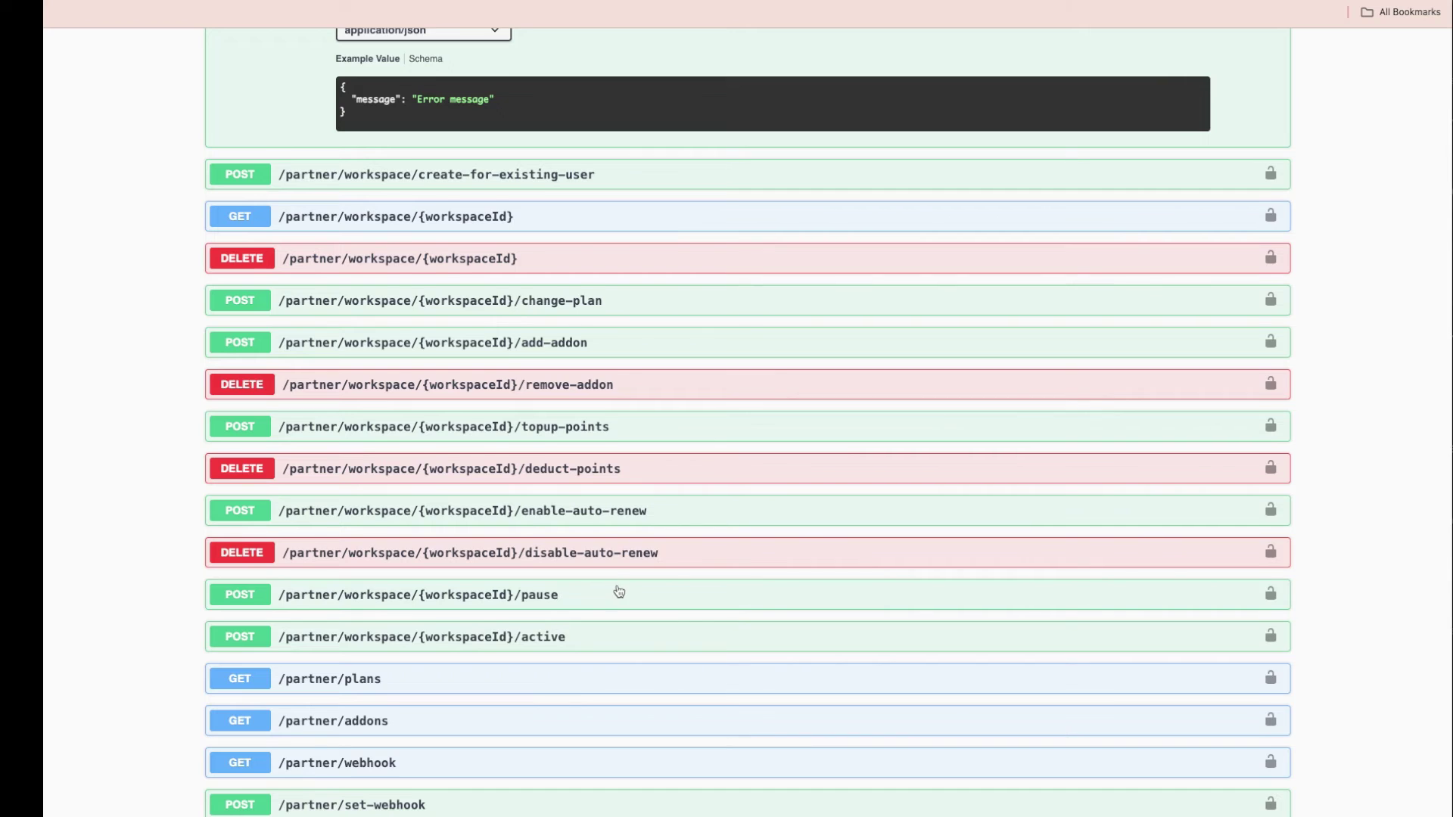
{"action": "scroll", "coordinate": [617, 594], "scroll_direction": "down", "scroll_amount": 2}
{"action": "scroll", "coordinate": [619, 591], "scroll_direction": "down", "scroll_amount": 5}
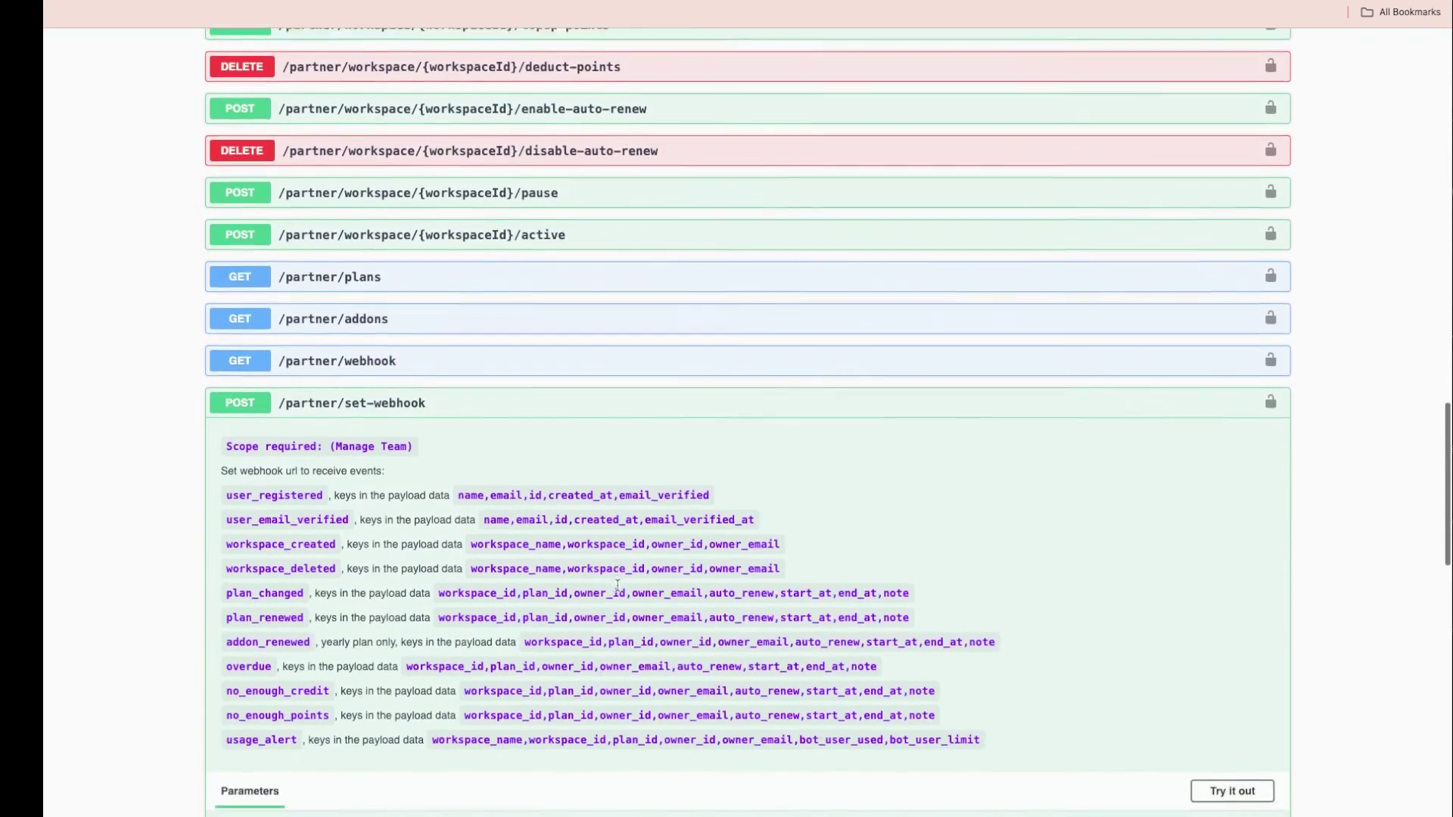
{"action": "scroll", "coordinate": [617, 586], "scroll_direction": "down", "scroll_amount": 1}
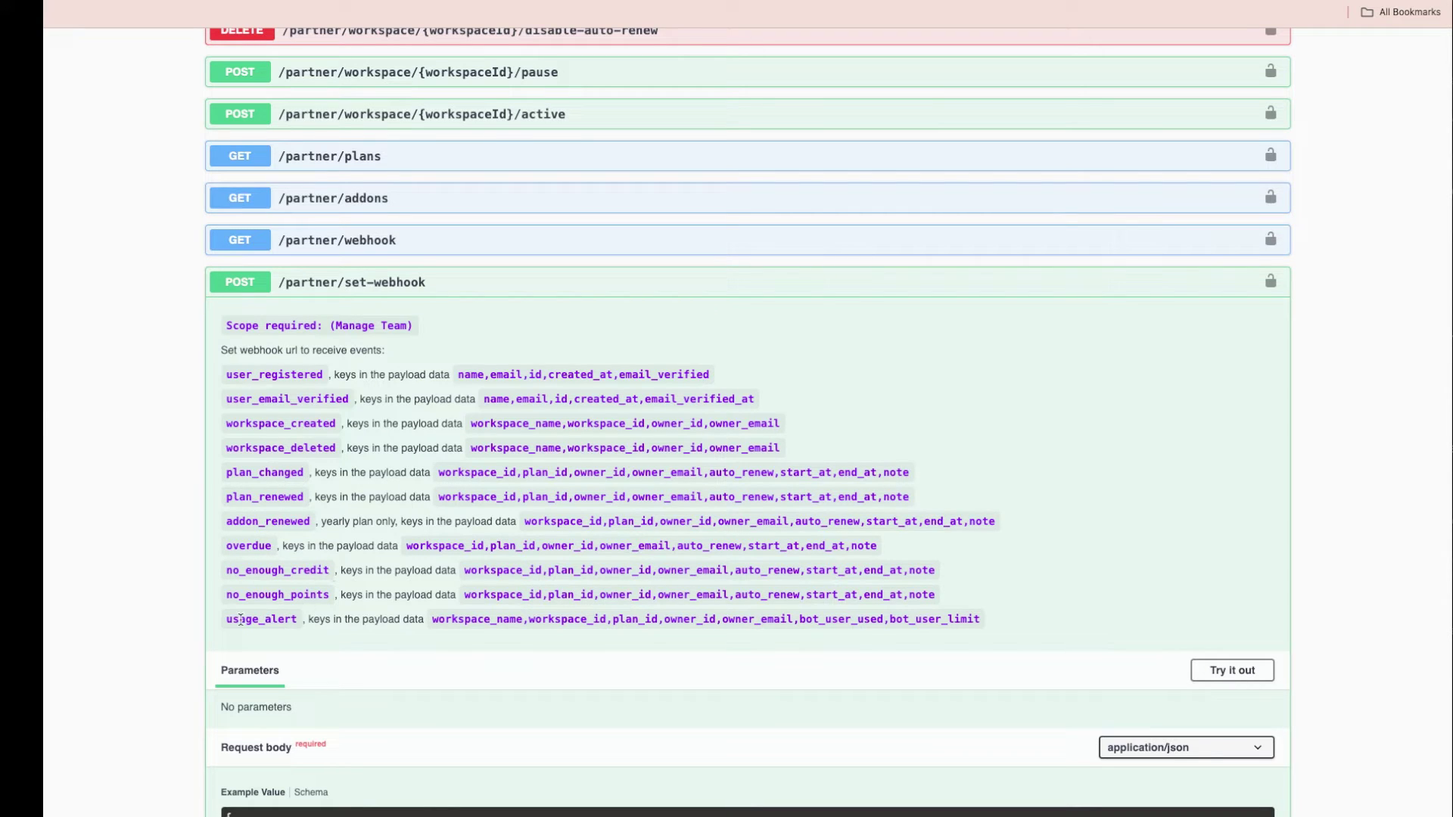
{"action": "left_click_drag", "start_coordinate": [226, 619], "coordinate": [301, 623]}
{"action": "key", "text": "ctrl+Tab"}
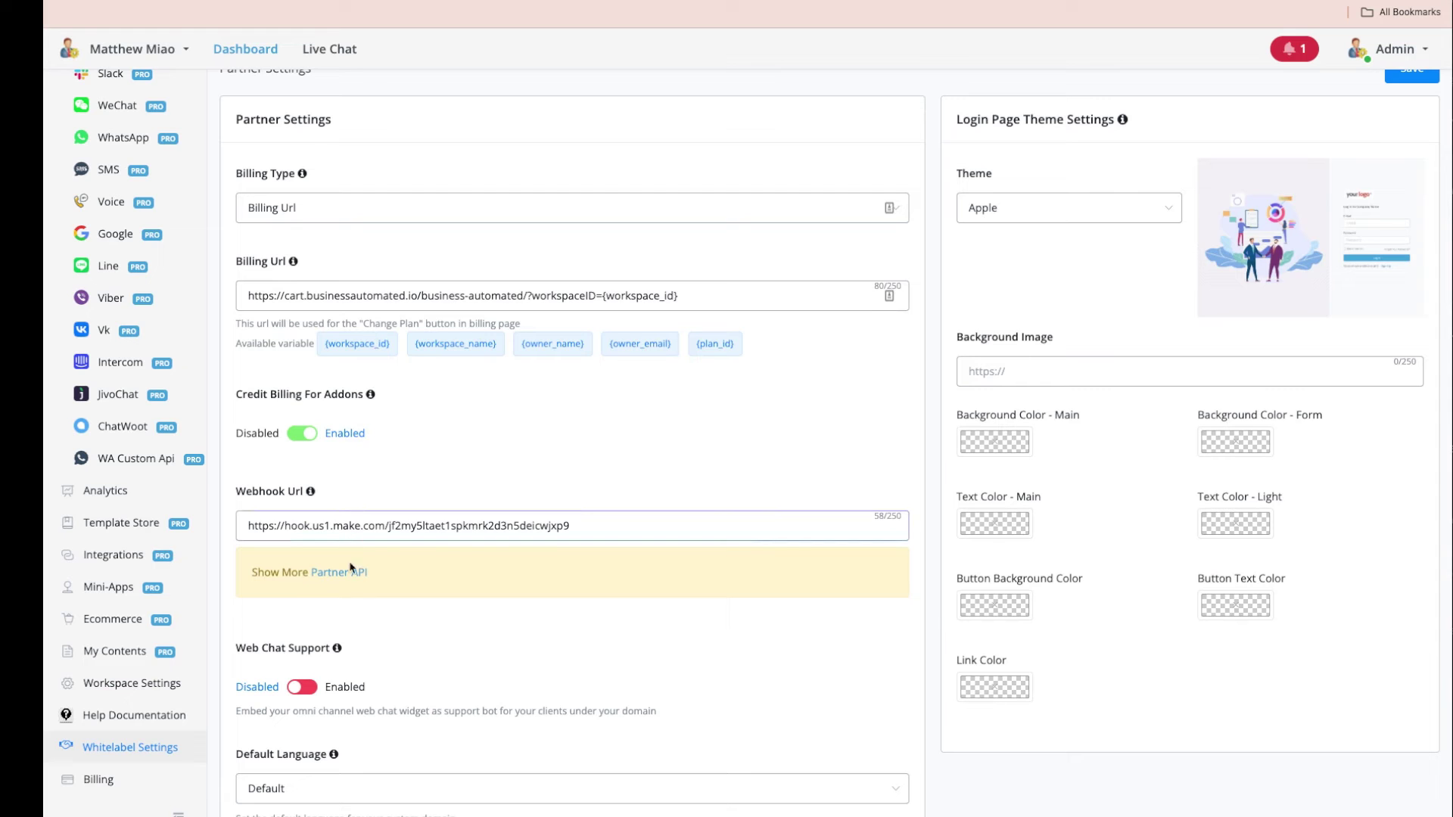
Step: Go to the Prepaid Credit tab showing $918.00 available credit and transaction history
{"action": "scroll", "coordinate": [687, 410], "scroll_direction": "up", "scroll_amount": 2}
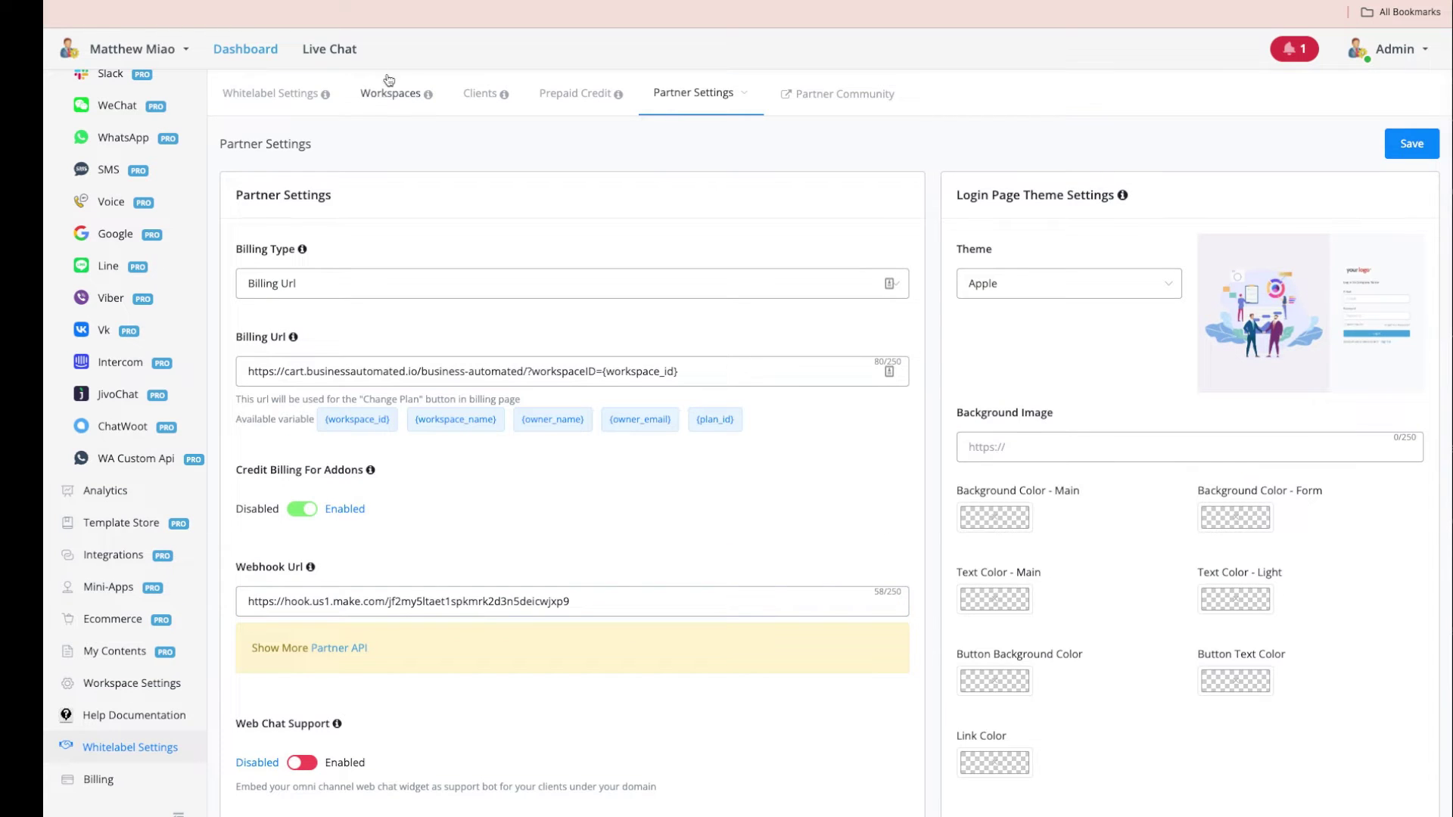
{"action": "left_click", "coordinate": [592, 96]}
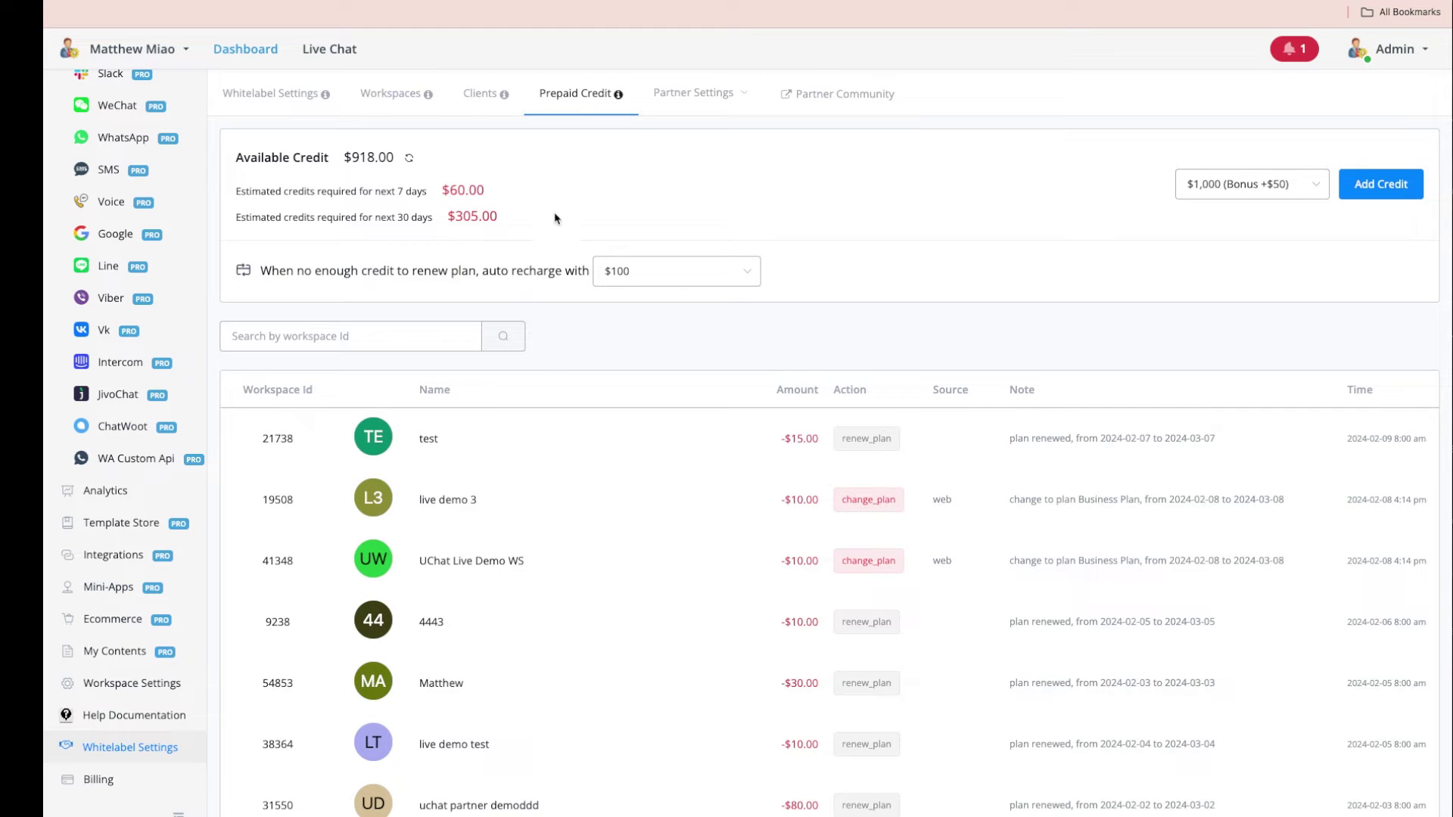
{"action": "mouse_move", "coordinate": [684, 113]}
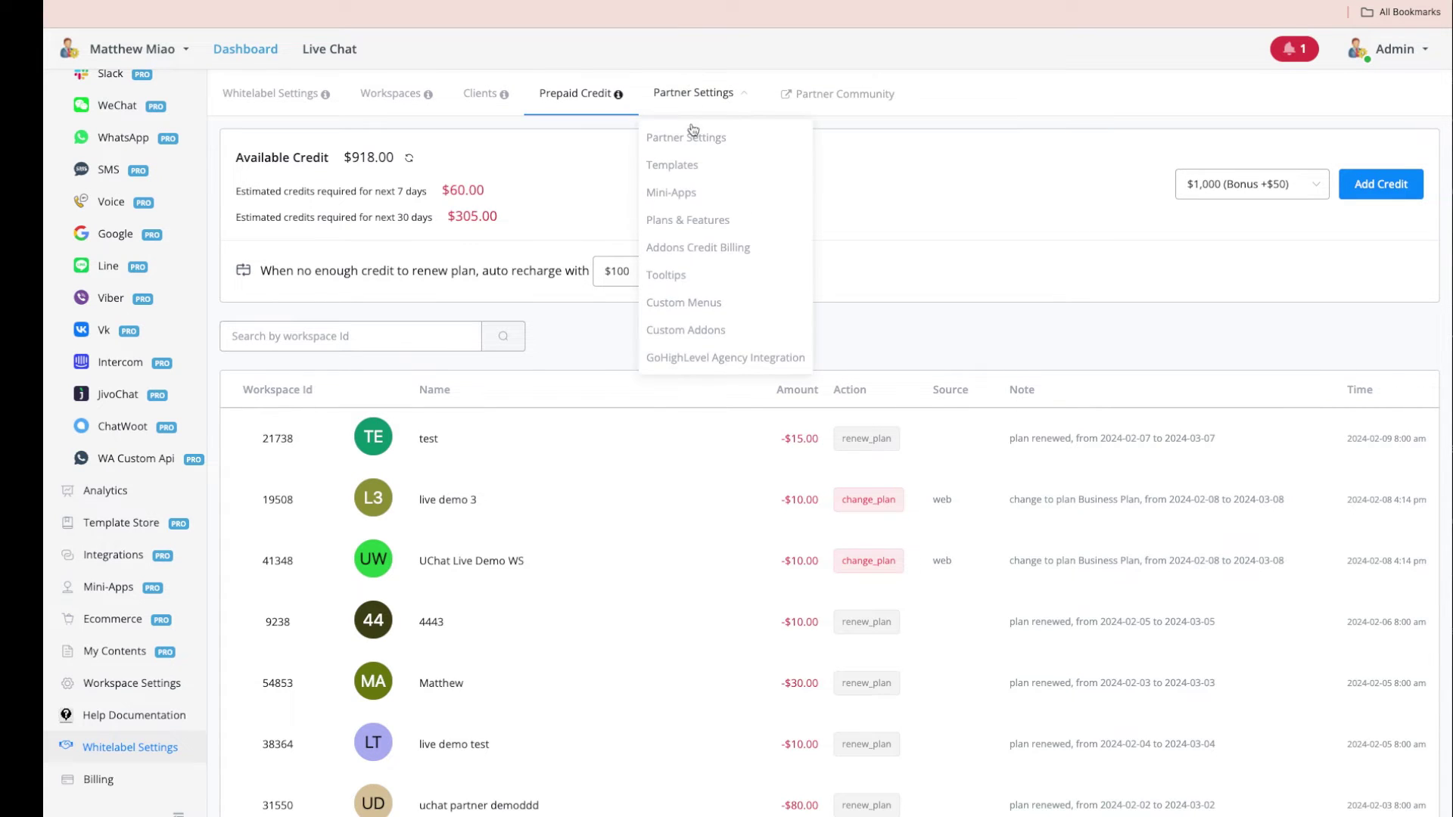
Step: Open the Partner Settings page and scroll through its billing, webhook and login theme settings
{"action": "left_click", "coordinate": [697, 139]}
{"action": "scroll", "coordinate": [574, 298], "scroll_direction": "down", "scroll_amount": 8}
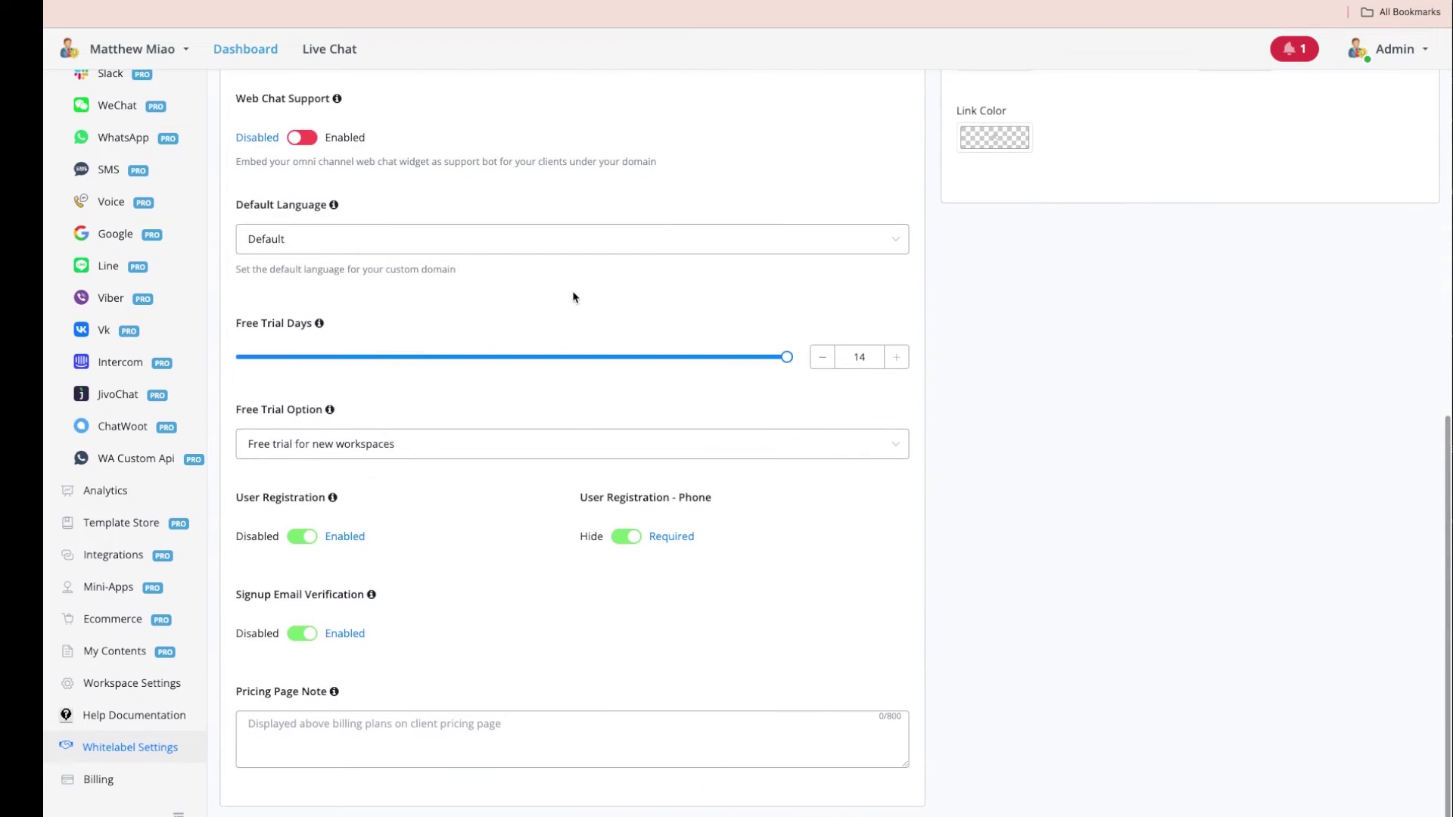
{"action": "mouse_move", "coordinate": [787, 357]}
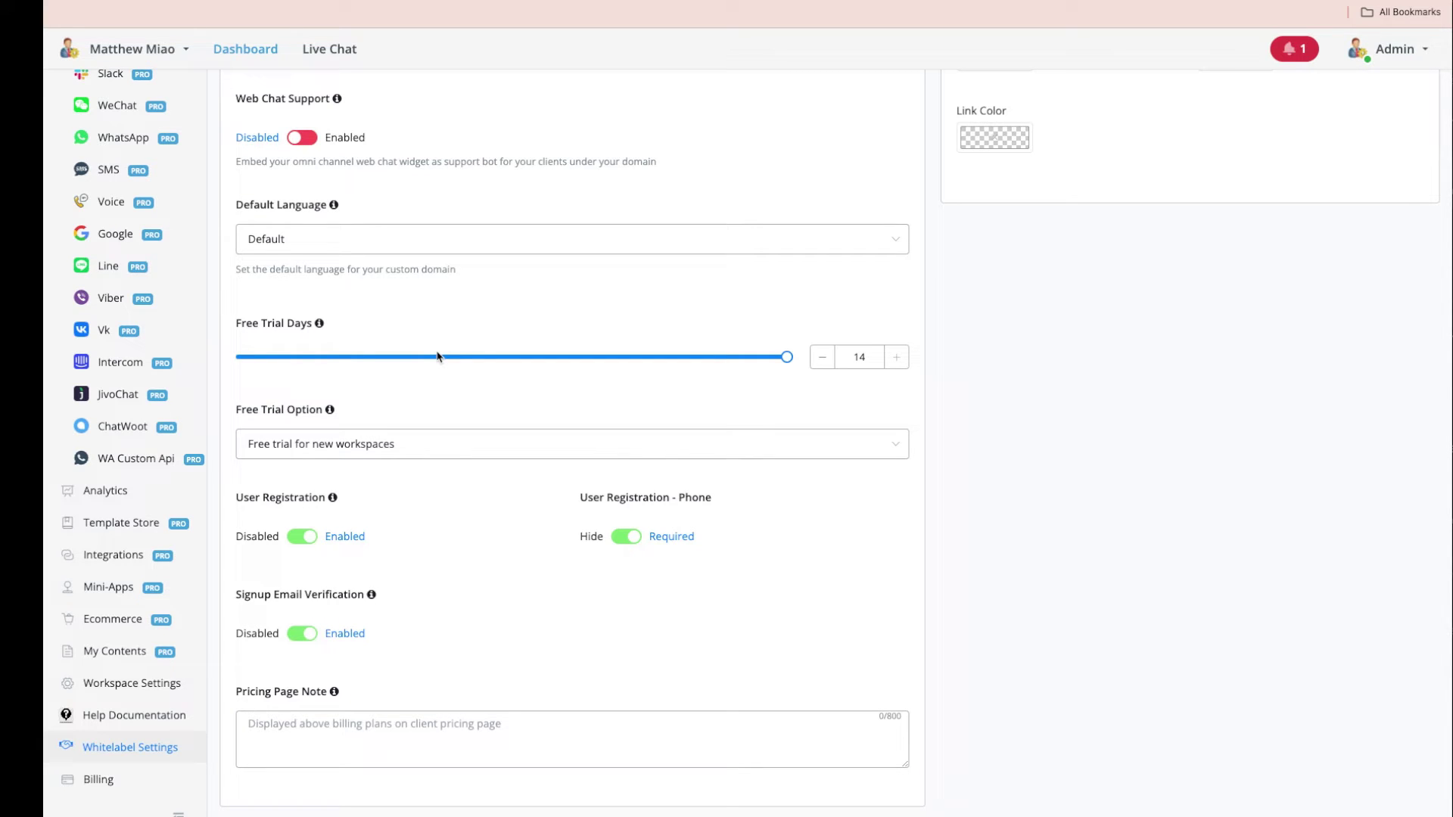
{"action": "scroll", "coordinate": [639, 341], "scroll_direction": "up", "scroll_amount": 6}
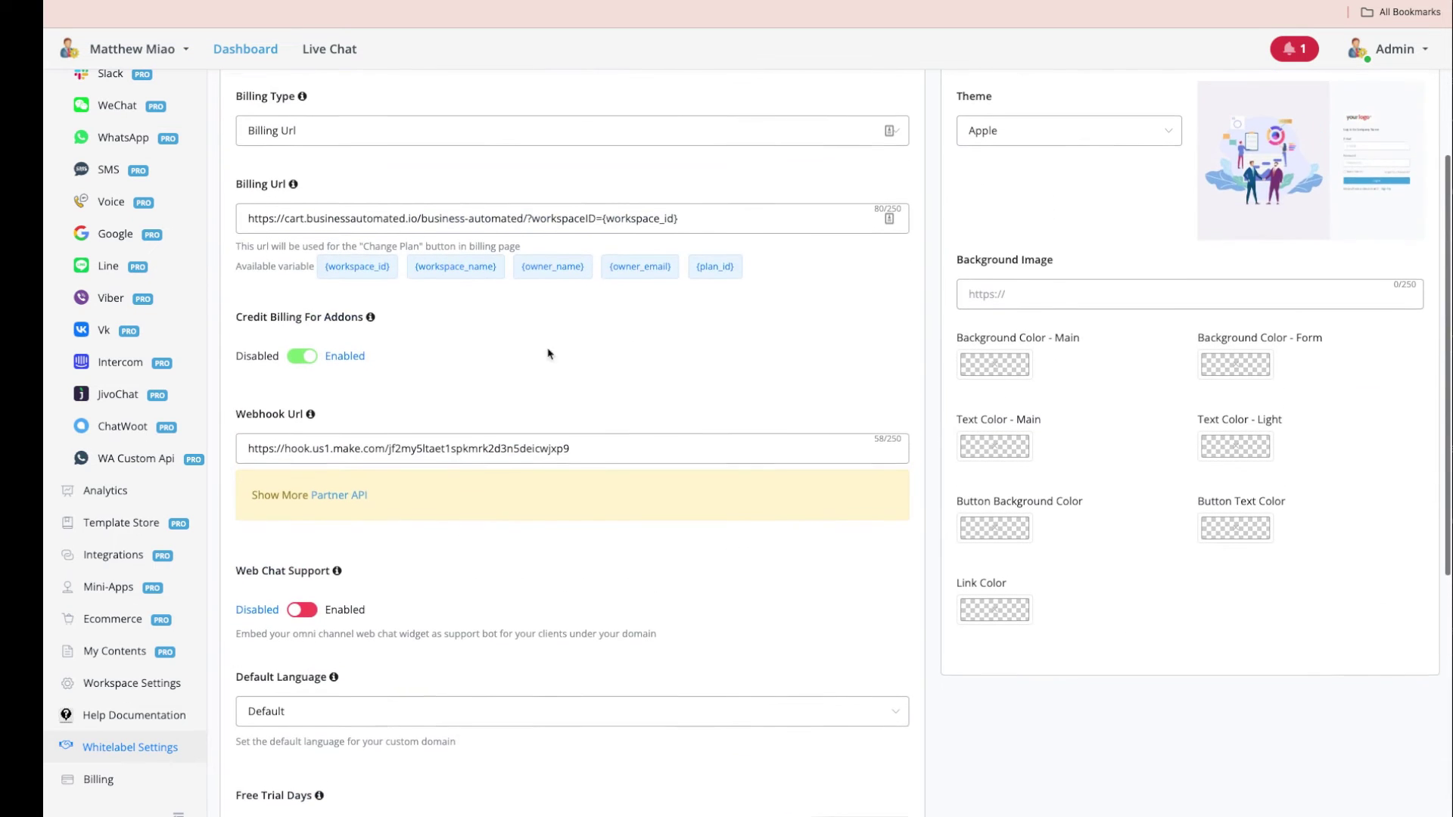
Step: Highlight the base part of the Billing Url, then glance at the settings page list
{"action": "left_click", "coordinate": [490, 226]}
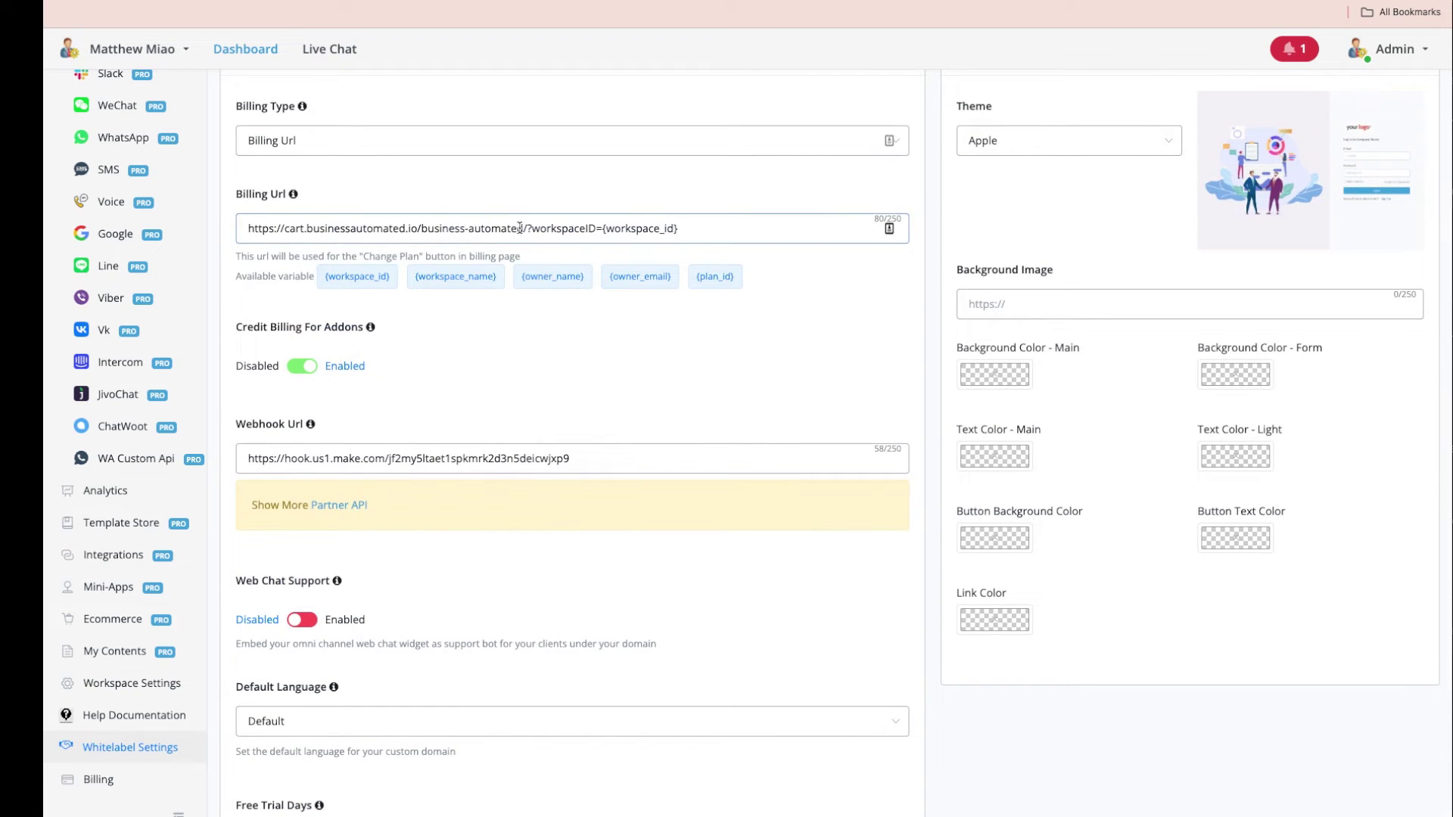
{"action": "left_click_drag", "start_coordinate": [526, 227], "coordinate": [234, 226]}
{"action": "scroll", "coordinate": [402, 227], "scroll_direction": "up", "scroll_amount": 2}
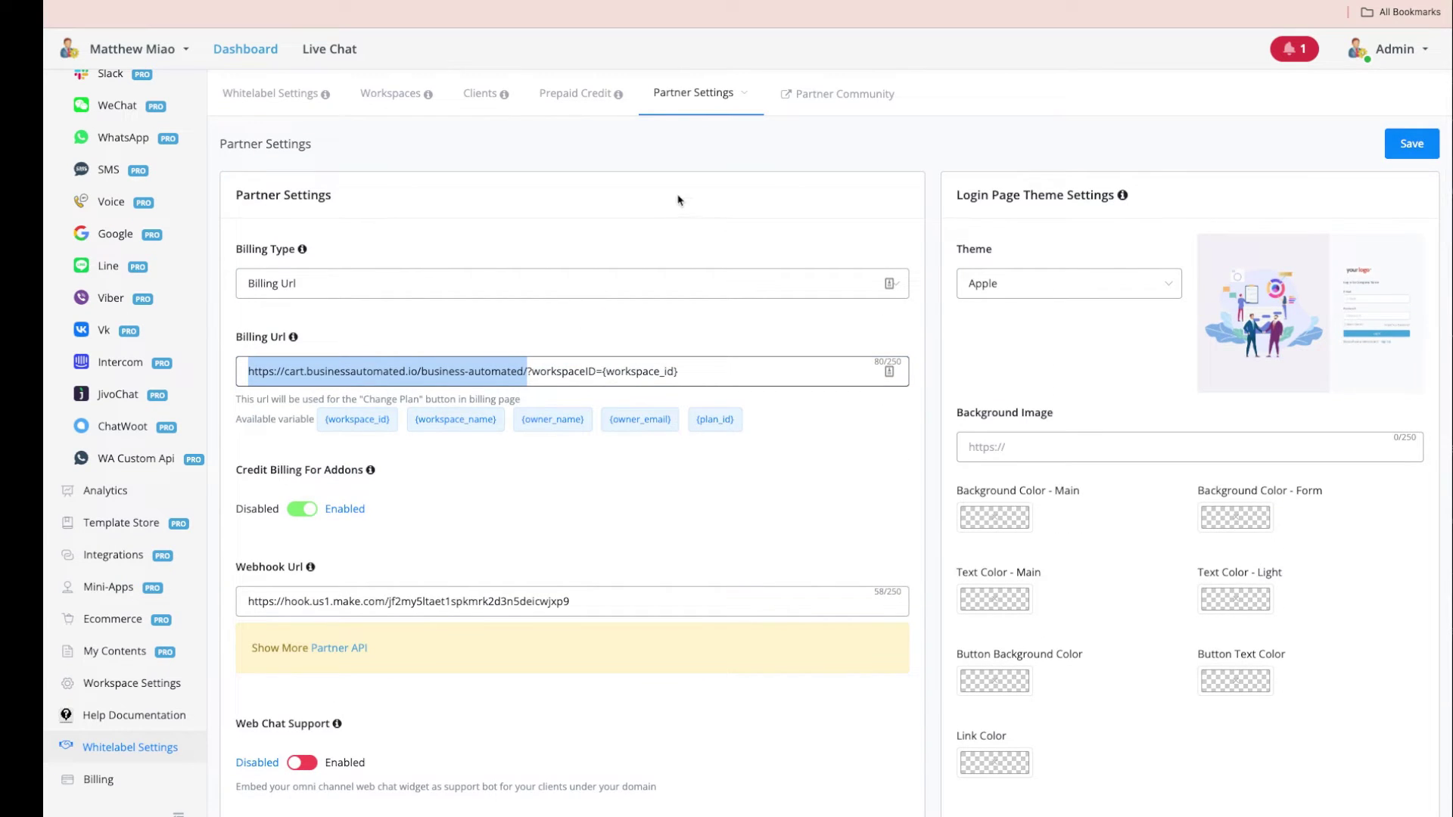
{"action": "left_click", "coordinate": [705, 117]}
{"action": "left_click", "coordinate": [303, 367]}
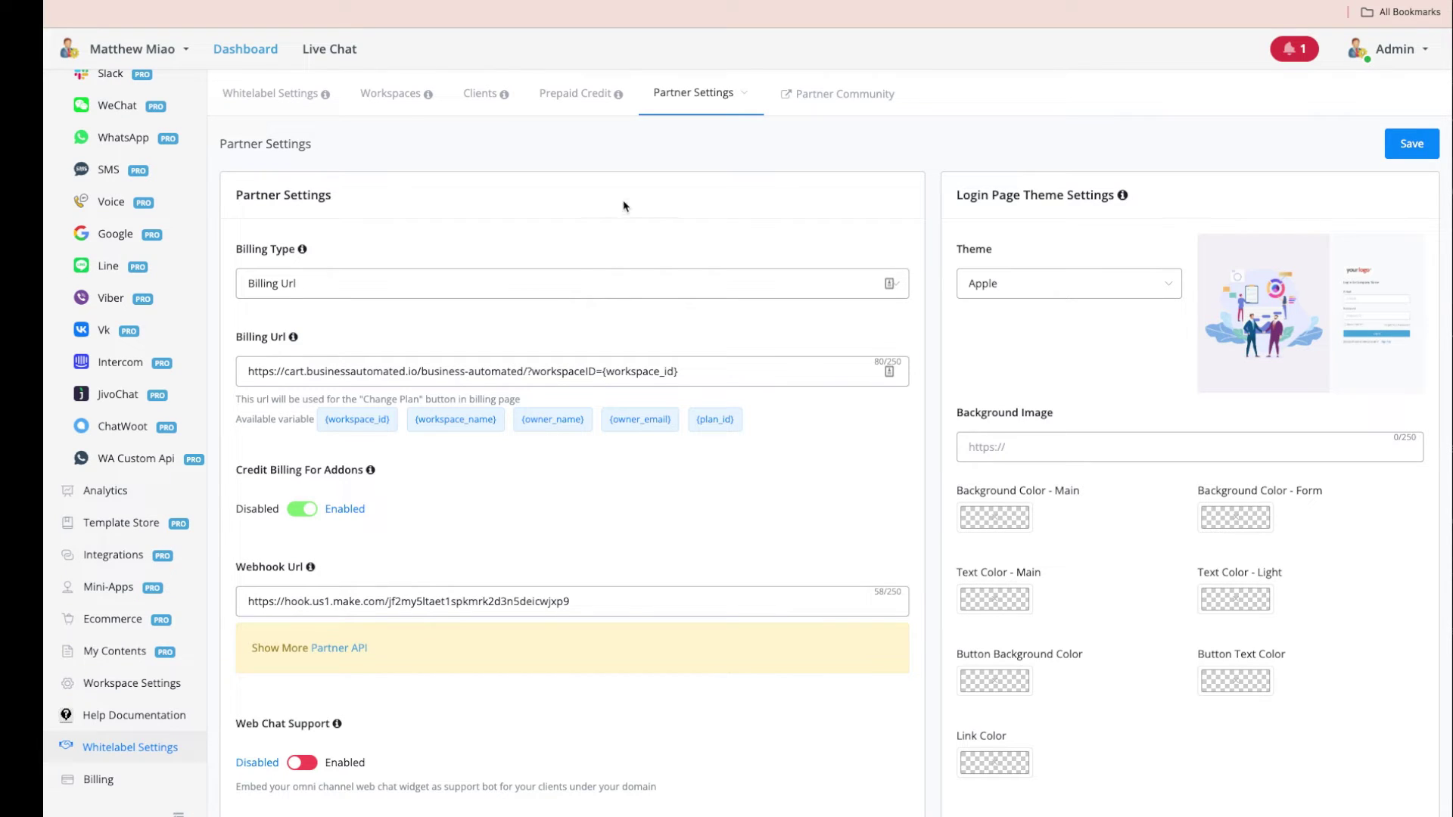
Step: View the client workspaces table and the first workspace's Change Plan options
{"action": "left_click", "coordinate": [393, 97]}
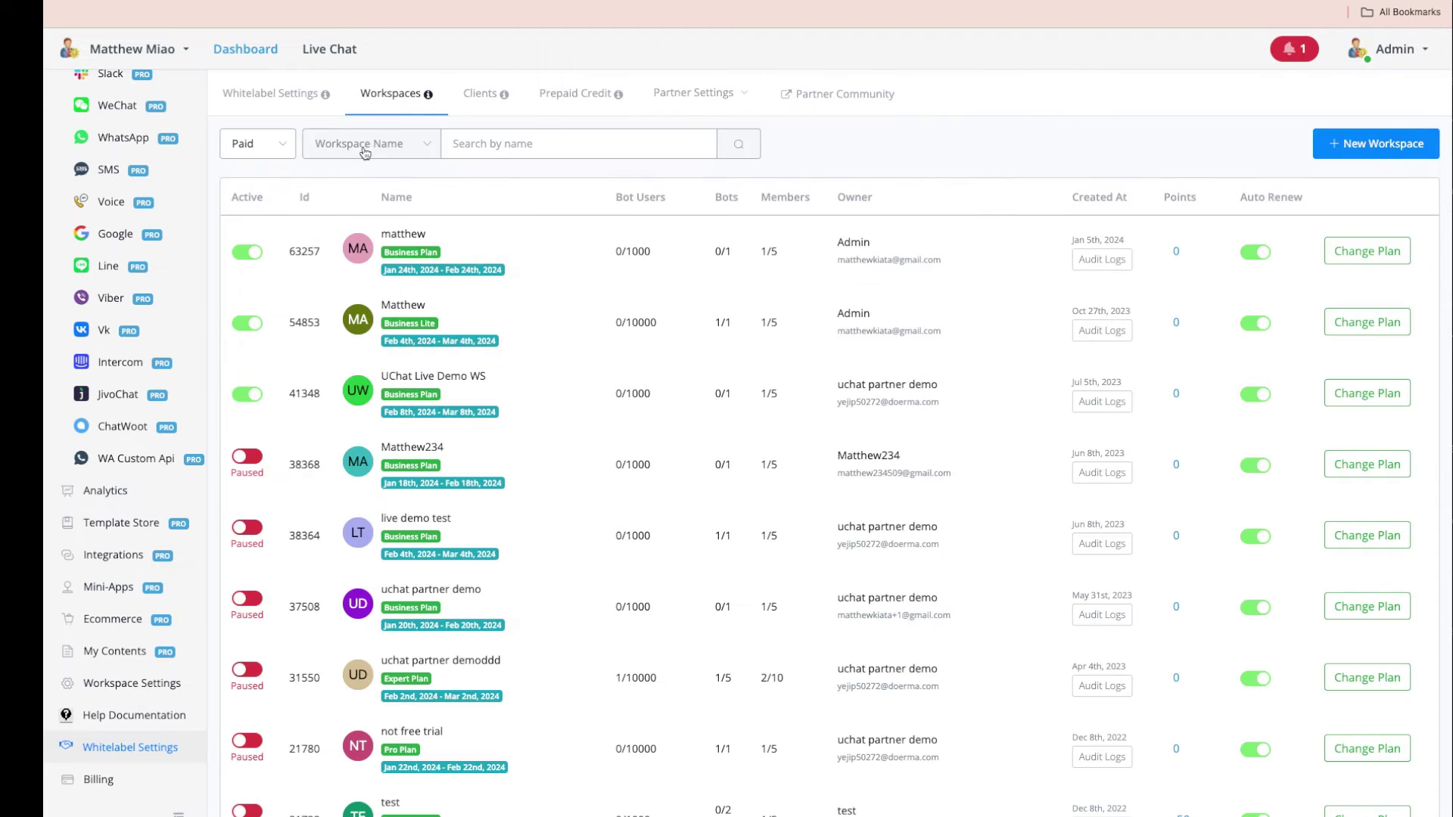
{"action": "left_click", "coordinate": [1364, 250]}
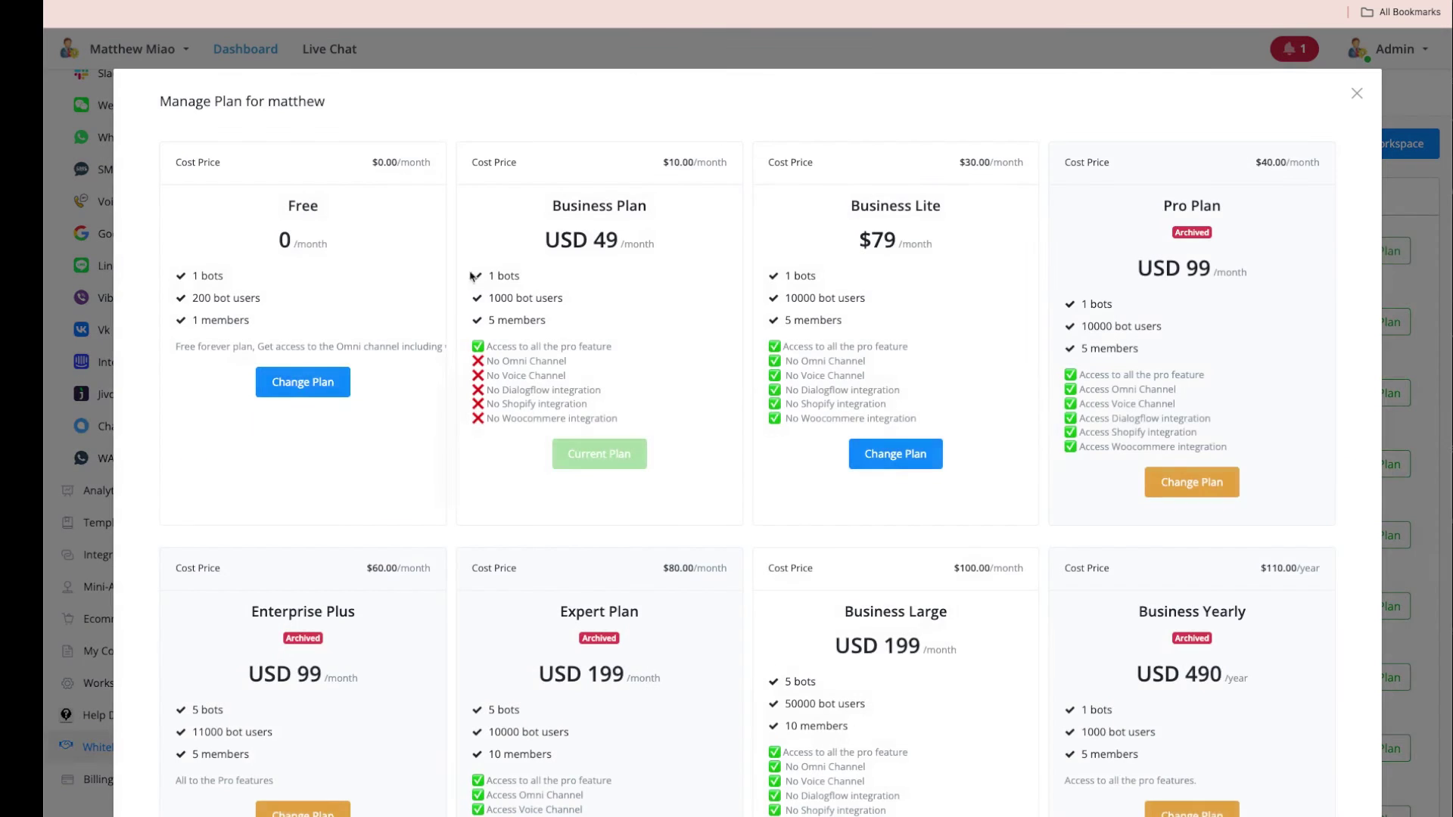
{"action": "left_click", "coordinate": [1357, 93]}
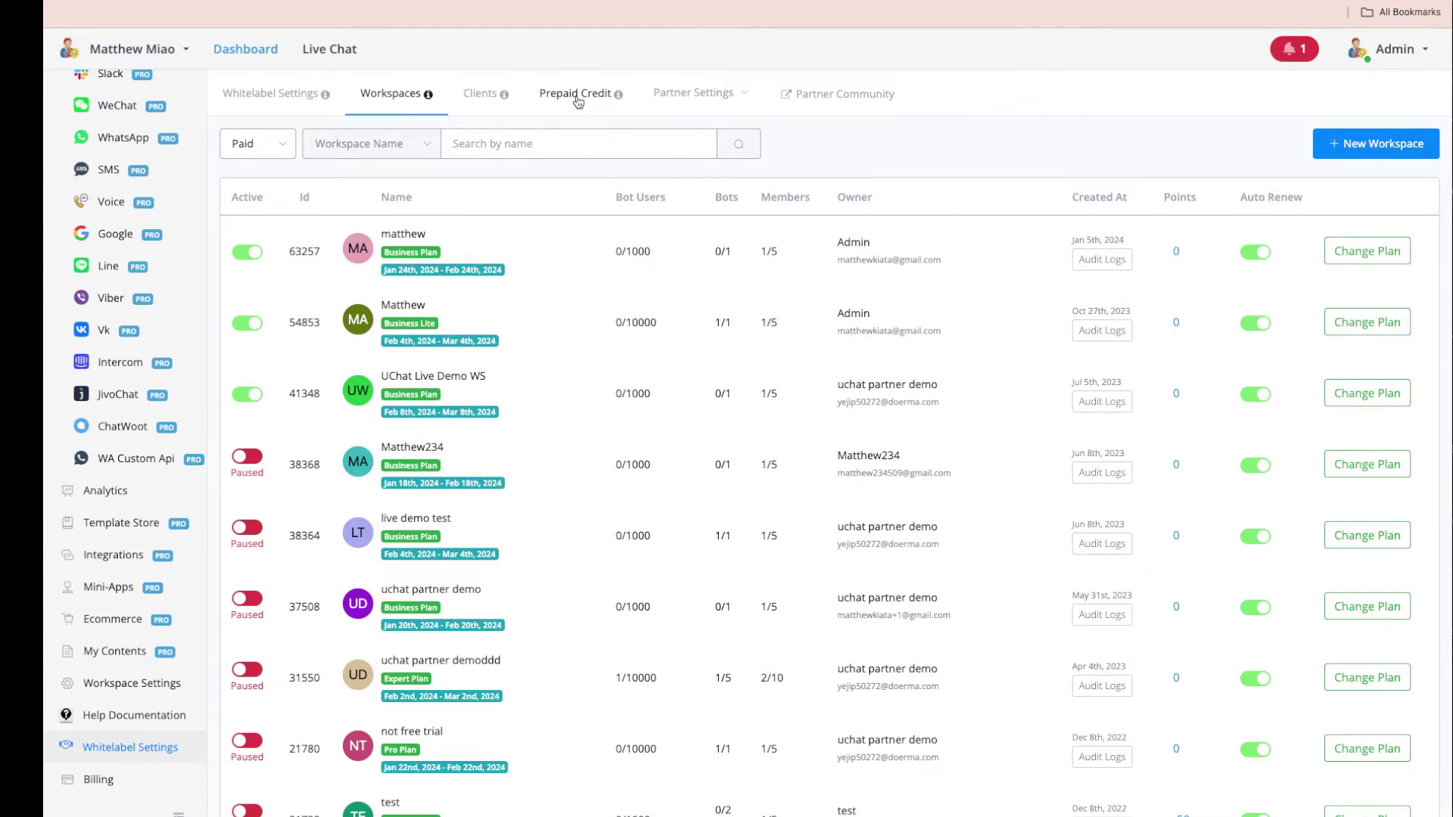
Step: Show Prepaid Credit and highlight the $918.00 available credit
{"action": "left_click", "coordinate": [577, 99]}
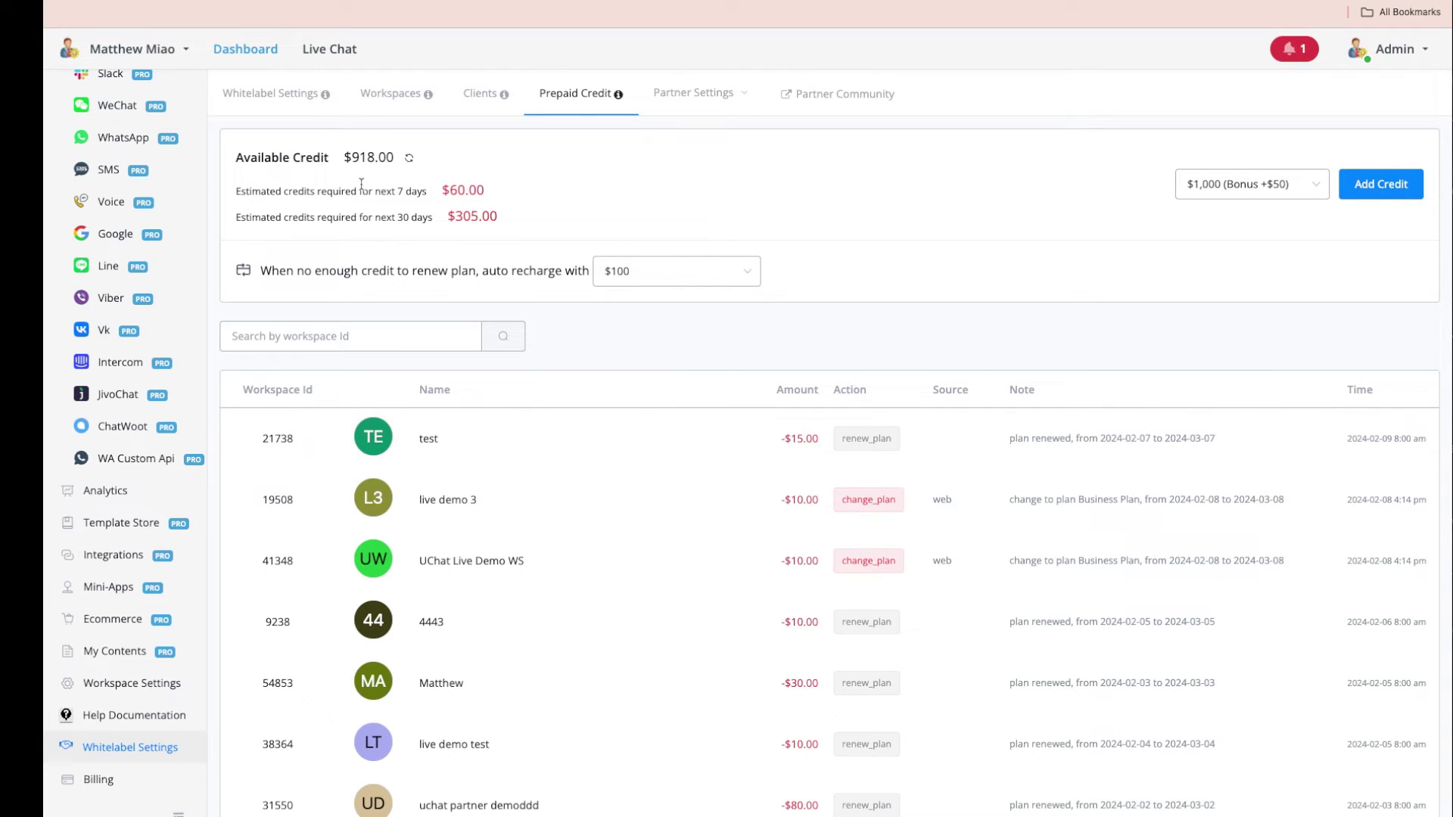
{"action": "left_click_drag", "start_coordinate": [351, 155], "coordinate": [396, 157]}
{"action": "scroll", "coordinate": [395, 157], "scroll_direction": "down", "scroll_amount": 1}
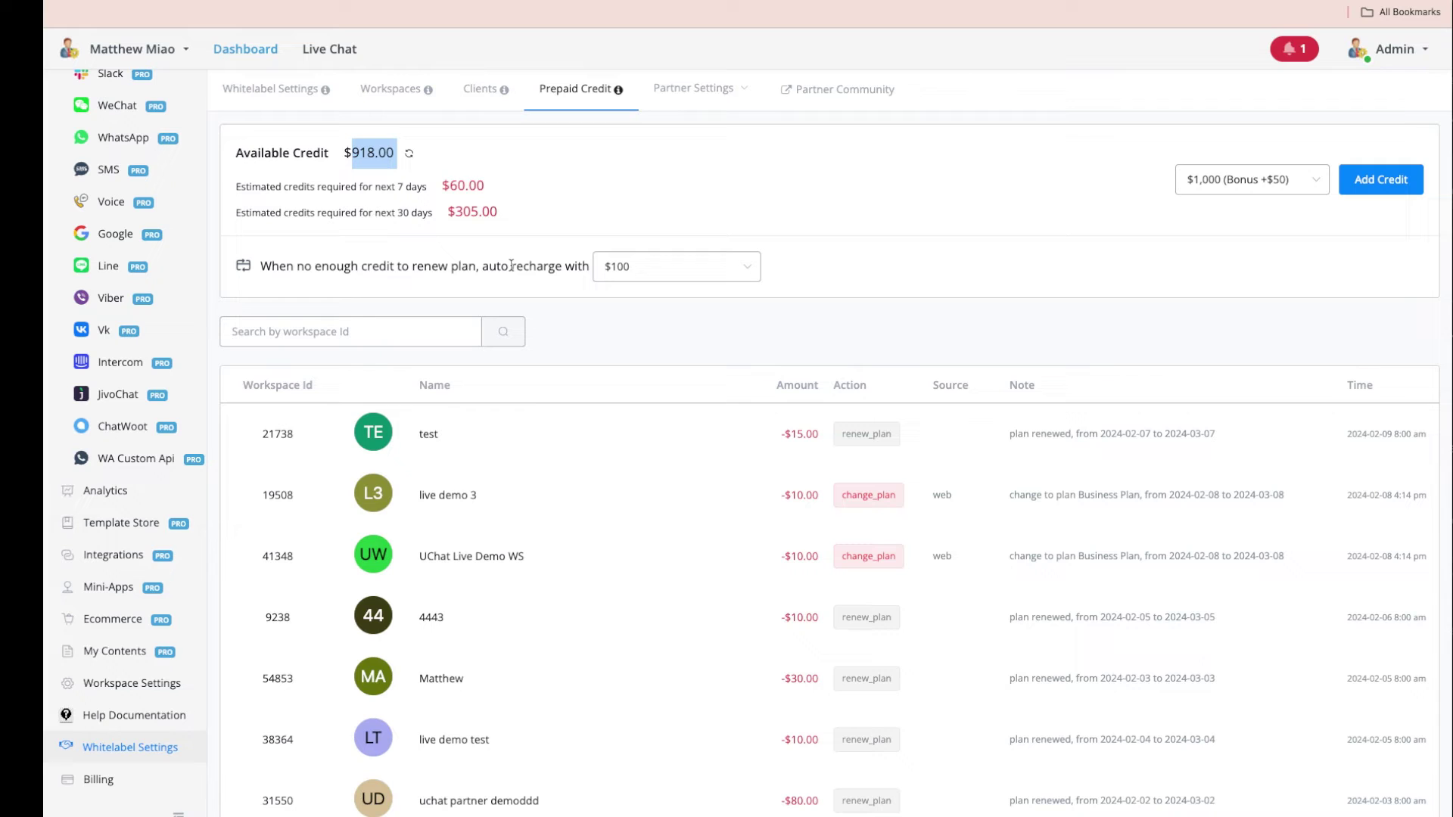
Step: Review Partner Settings: webhook URL, 14-day free trial and signup email verification, then return to top
{"action": "mouse_move", "coordinate": [703, 92]}
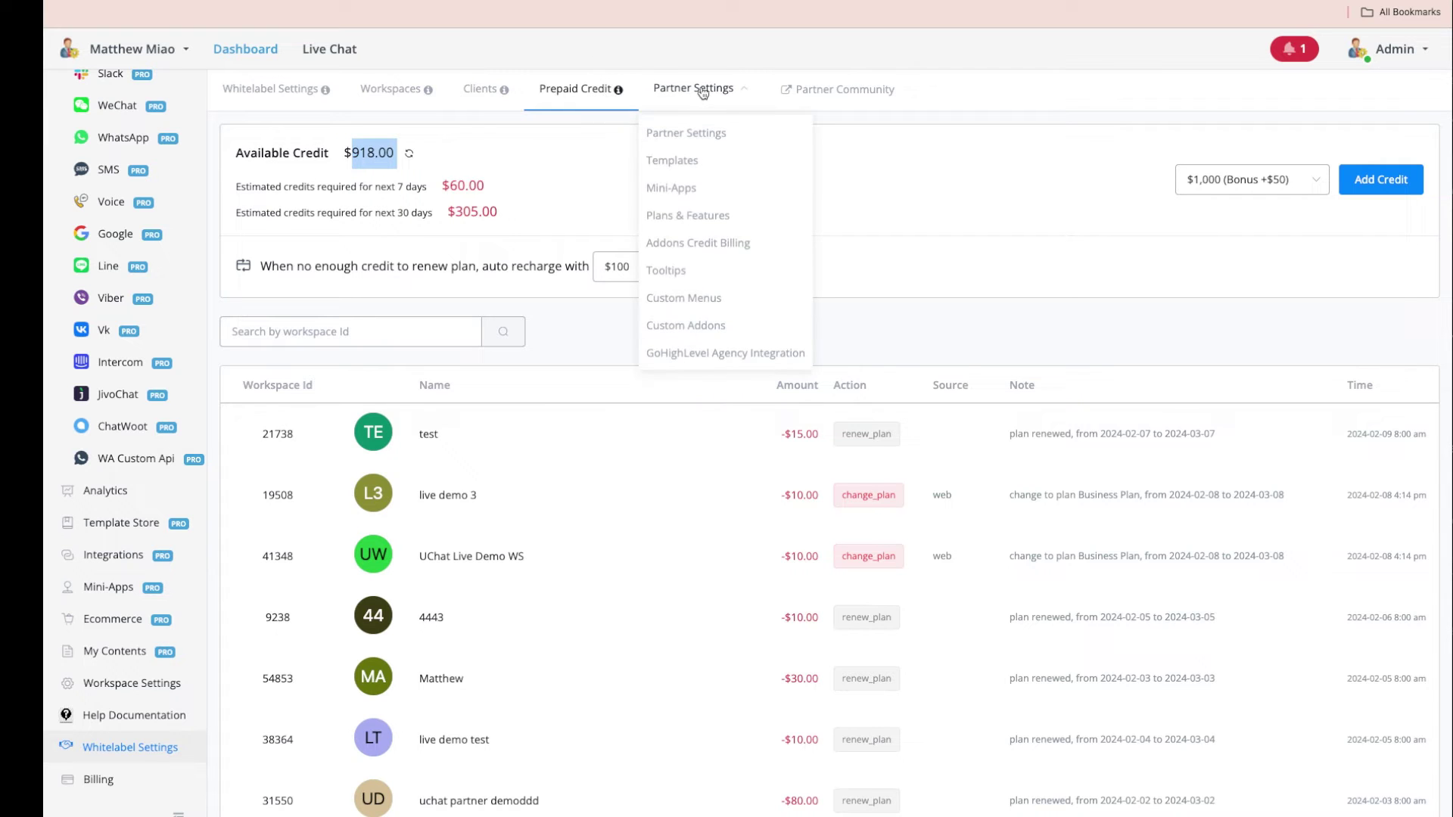
{"action": "left_click", "coordinate": [695, 135]}
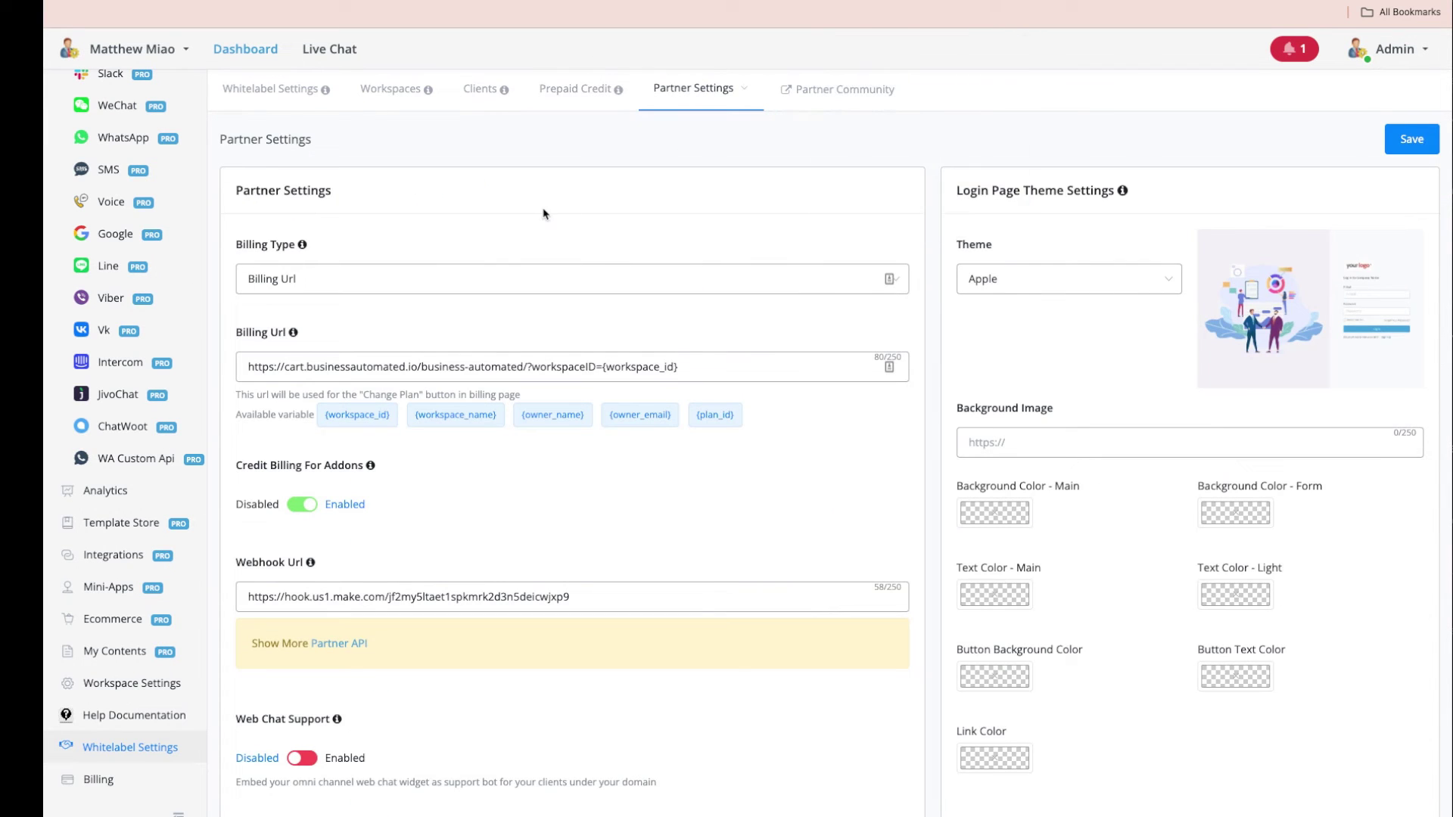
{"action": "scroll", "coordinate": [616, 218], "scroll_direction": "down", "scroll_amount": 4}
{"action": "left_click", "coordinate": [419, 294]}
{"action": "scroll", "coordinate": [526, 285], "scroll_direction": "down", "scroll_amount": 4}
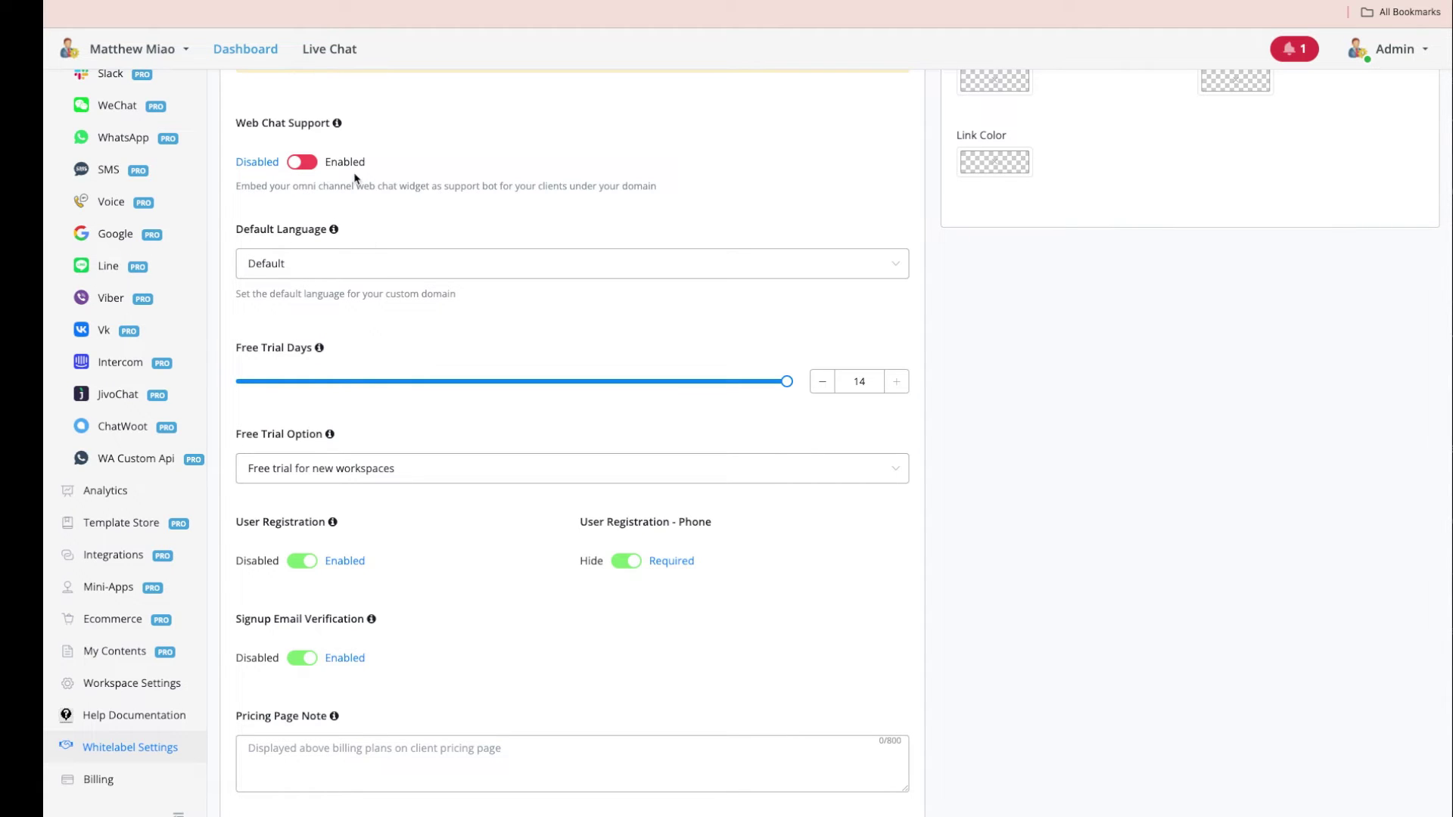
{"action": "scroll", "coordinate": [496, 185], "scroll_direction": "down", "scroll_amount": 1}
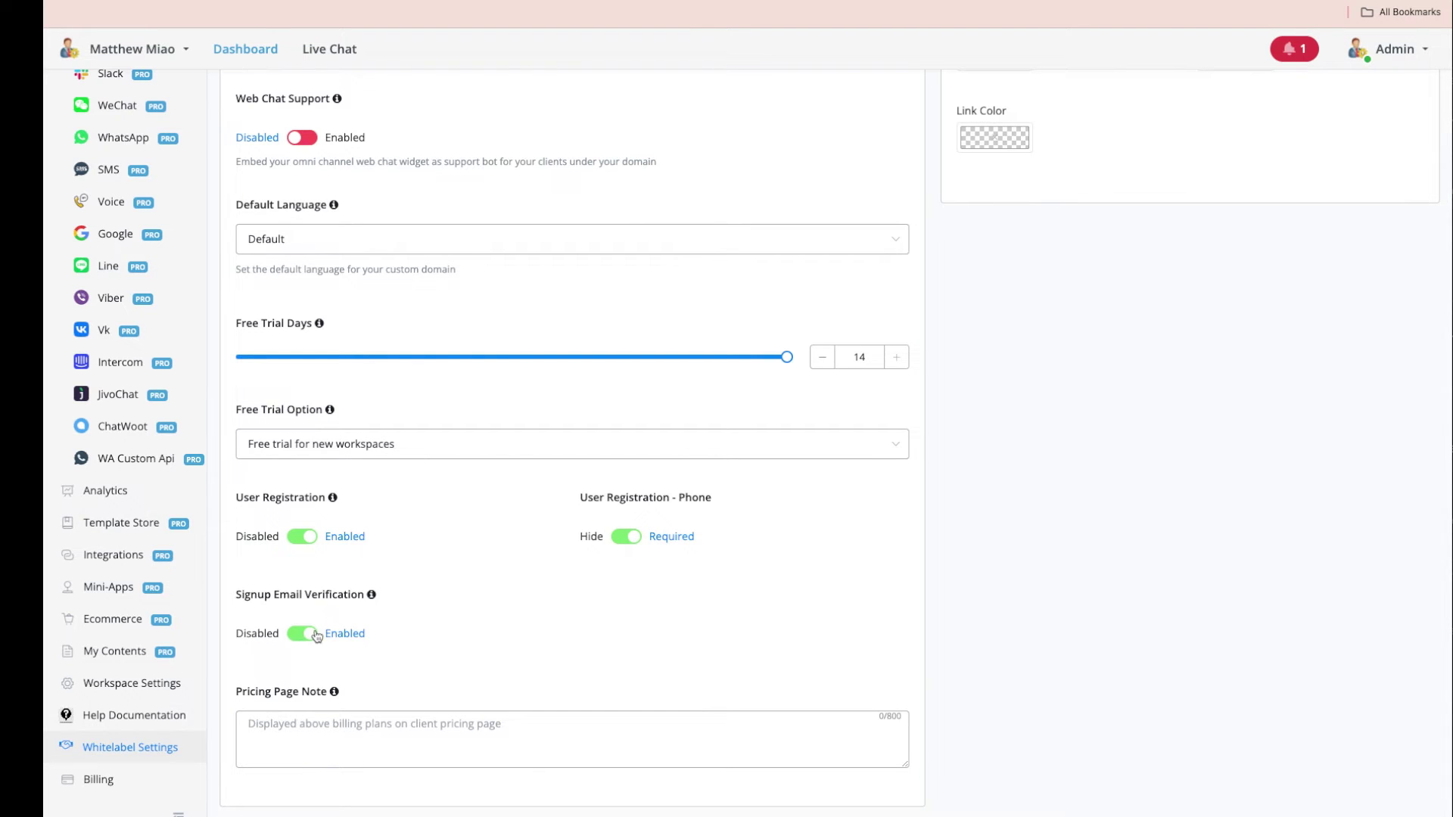
{"action": "scroll", "coordinate": [539, 594], "scroll_direction": "up", "scroll_amount": 8}
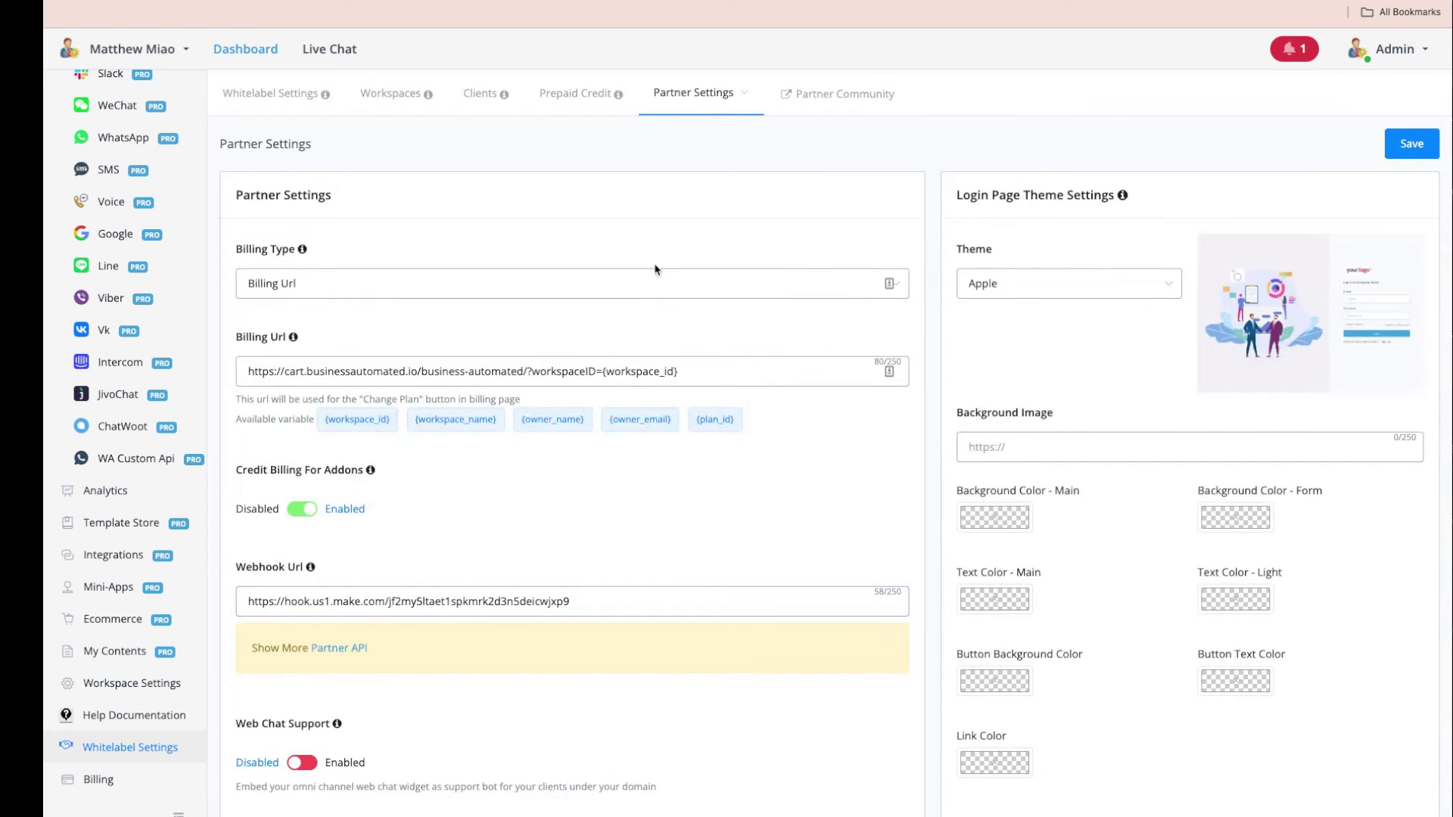
Step: Switch the login page theme to Cherry, then to Default
{"action": "left_click", "coordinate": [695, 93]}
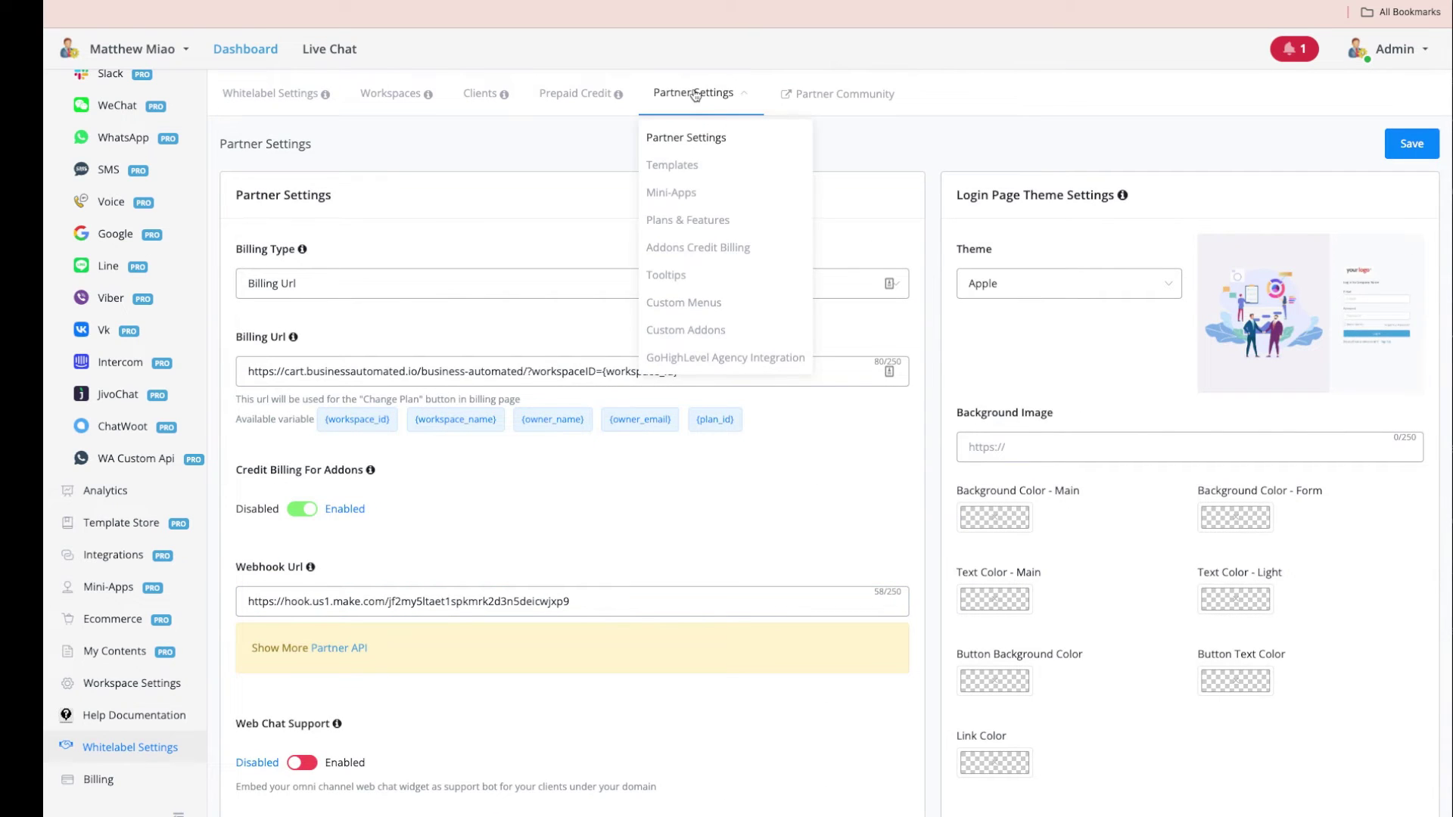
{"action": "left_click", "coordinate": [1003, 286]}
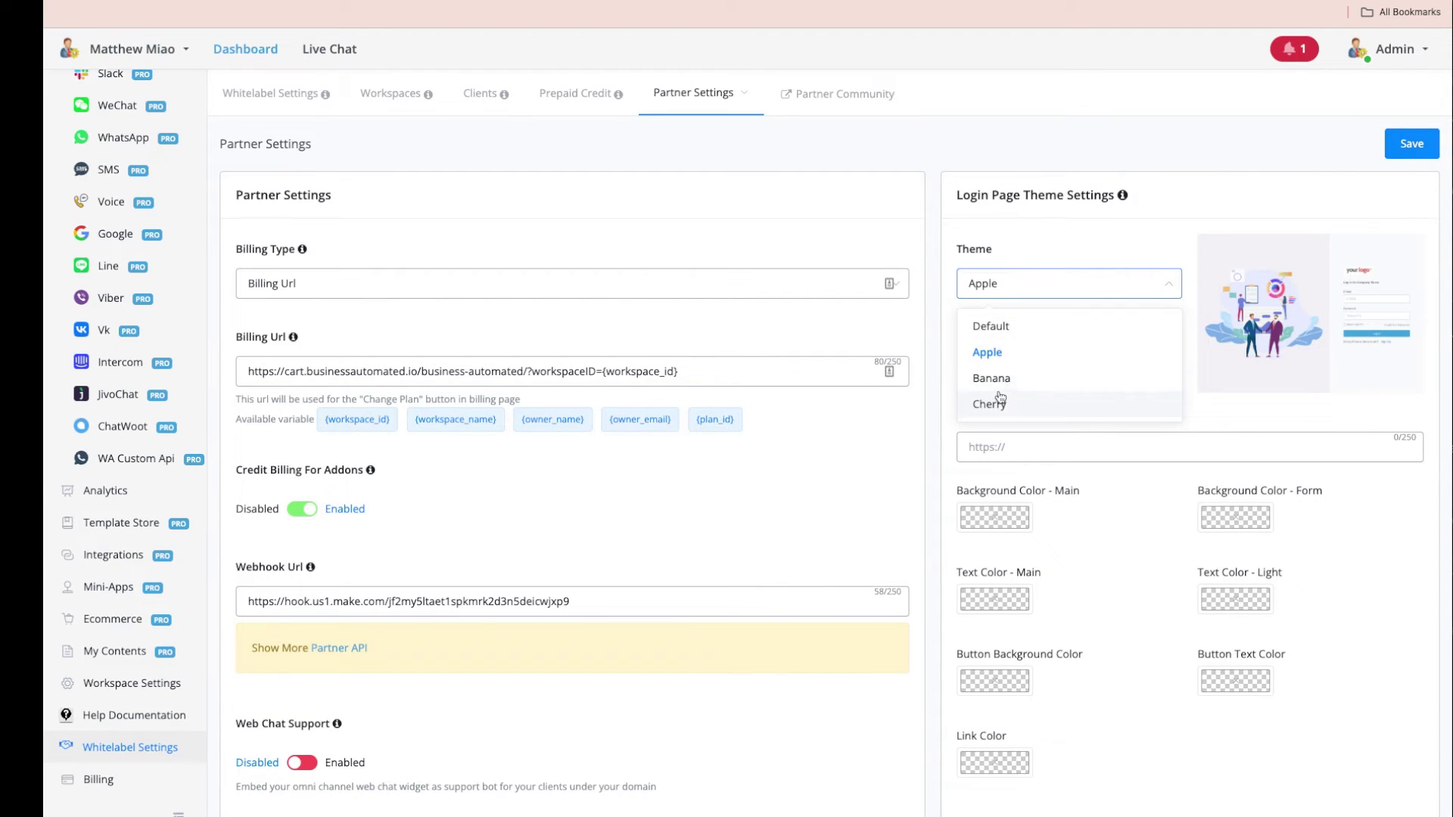
{"action": "left_click", "coordinate": [1001, 399]}
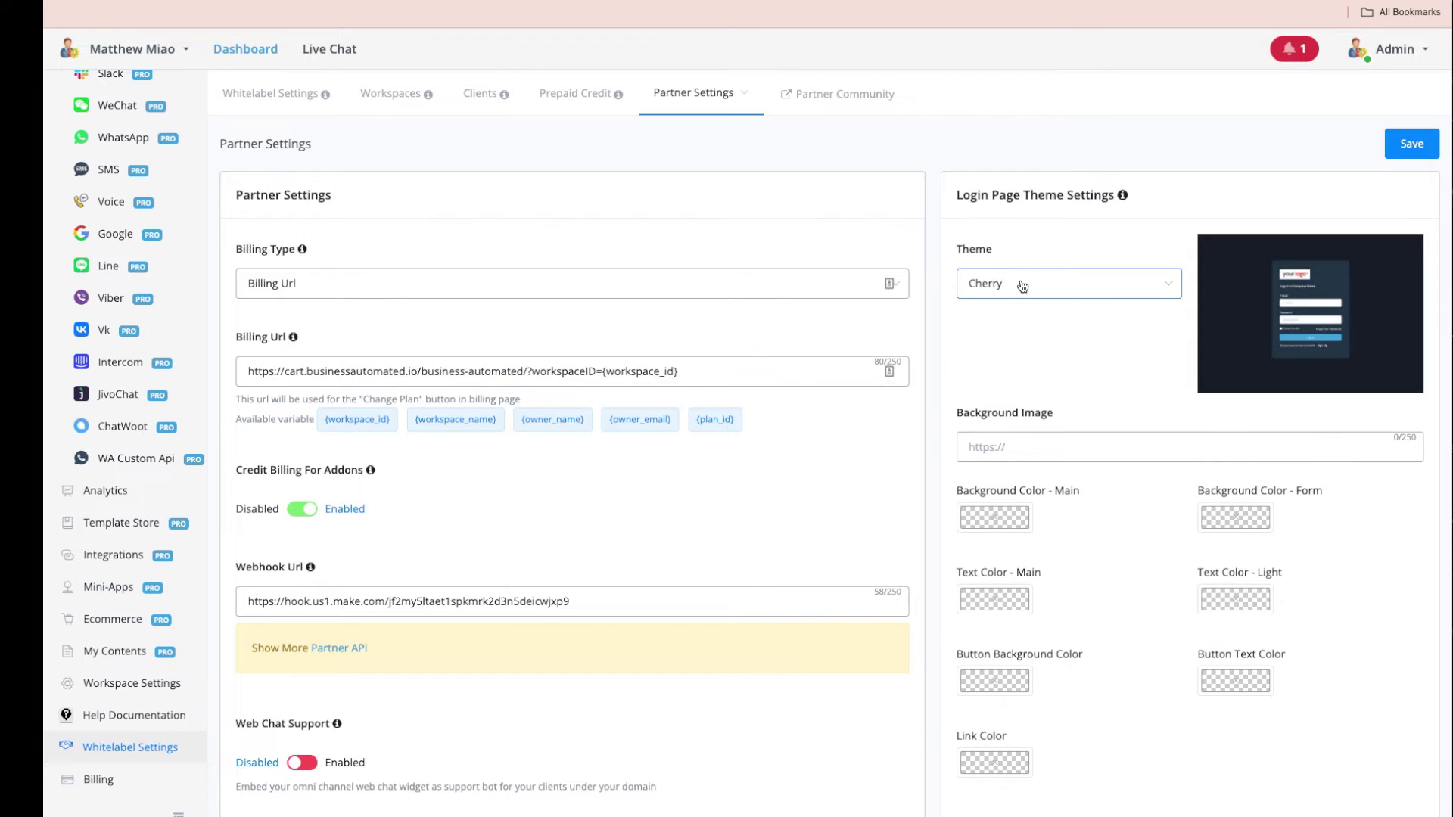
{"action": "left_click", "coordinate": [1014, 285]}
{"action": "left_click", "coordinate": [1003, 330]}
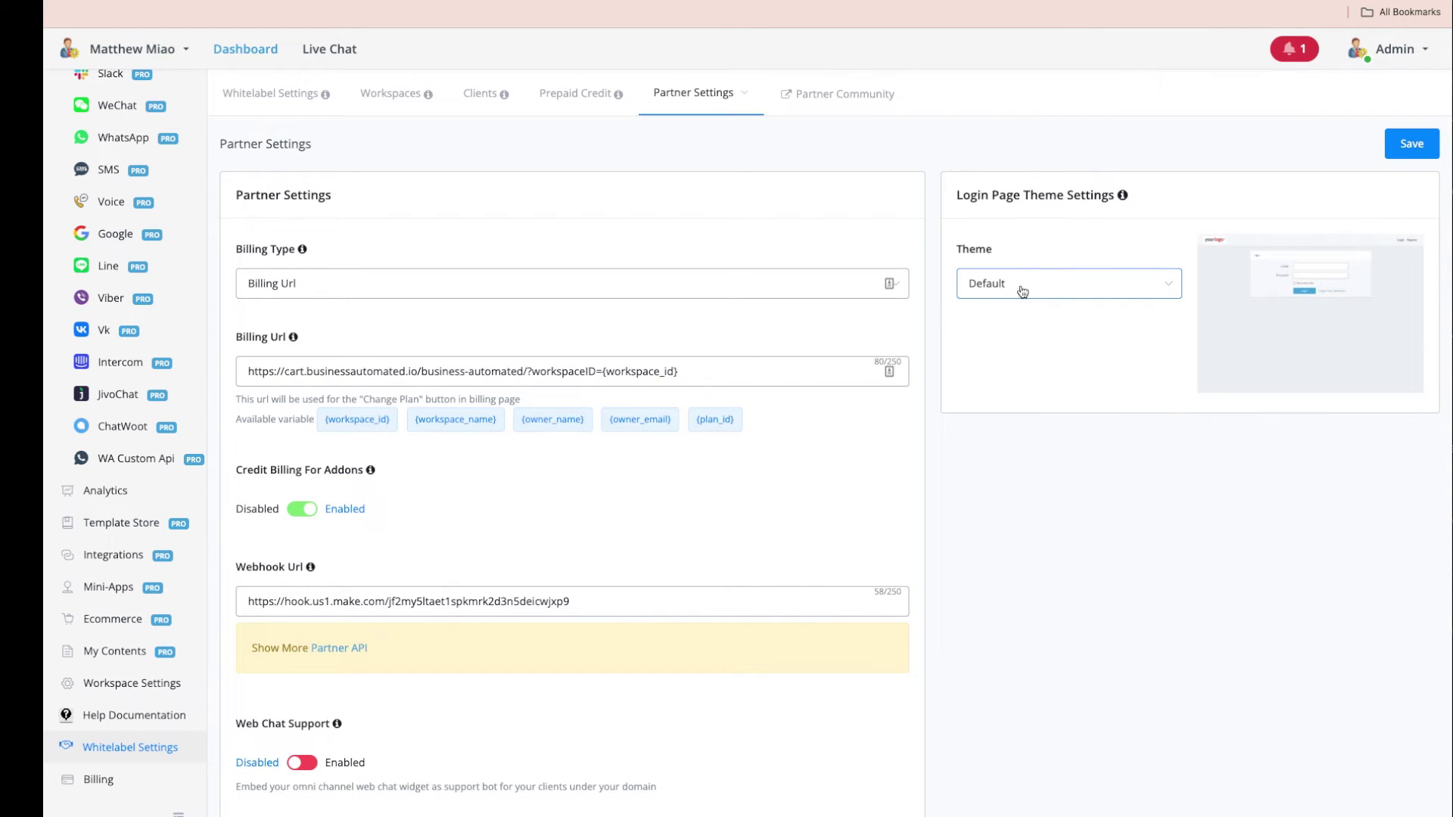
{"action": "left_click", "coordinate": [725, 93]}
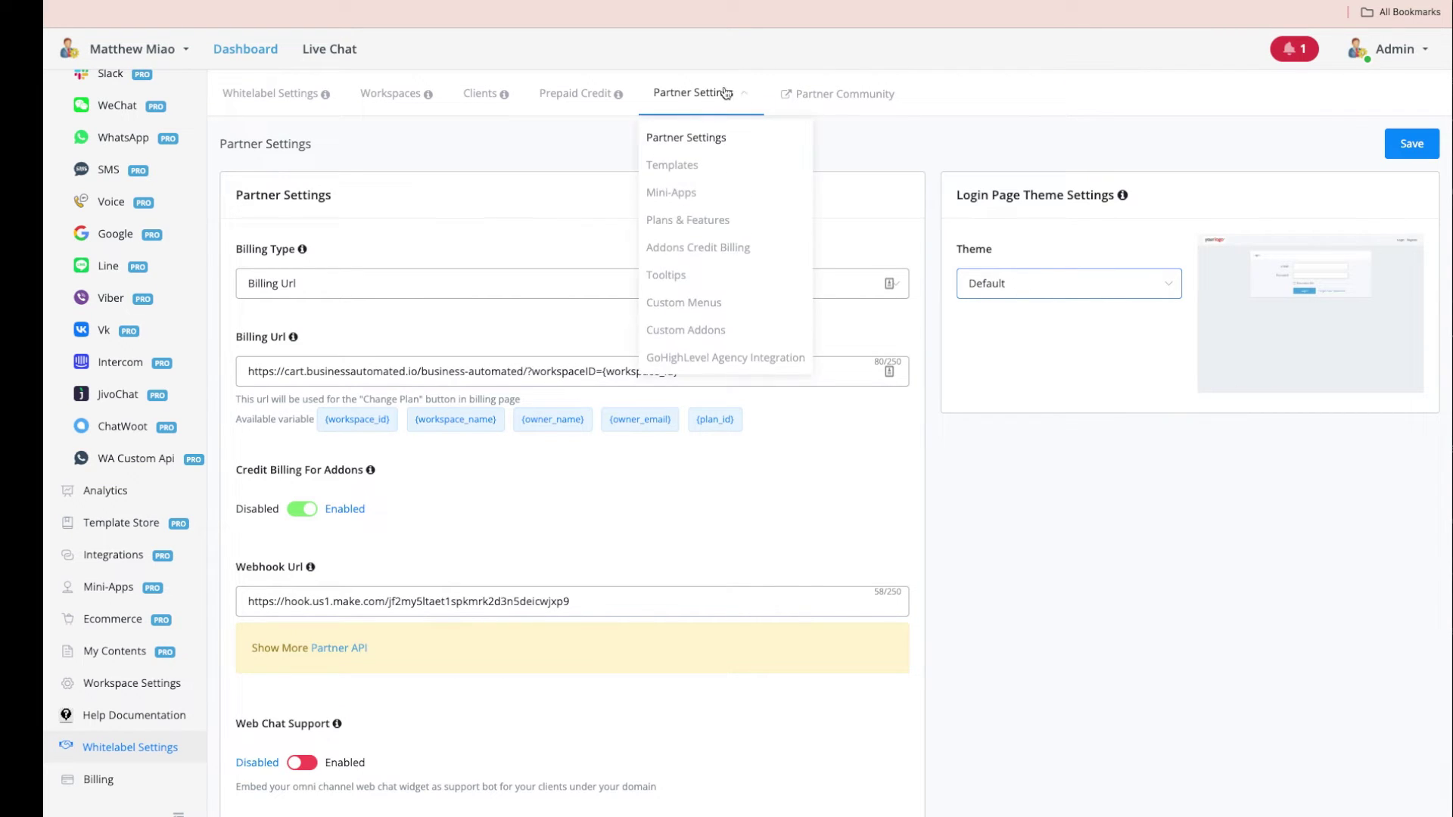
Step: Open Custom Addons and preview the Color Theme editor's Content and Settings panels, then close it
{"action": "left_click", "coordinate": [715, 332]}
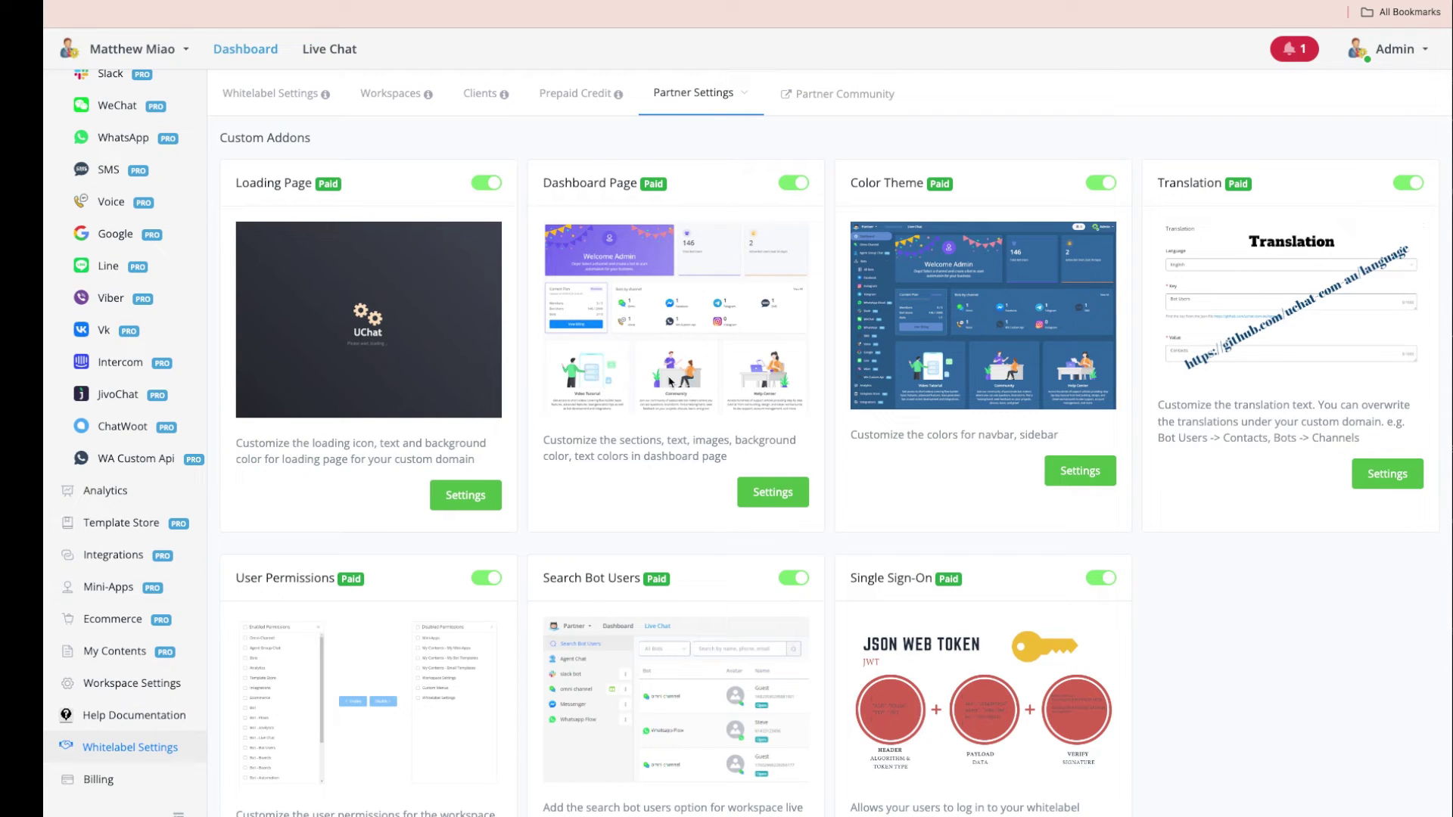
{"action": "left_click", "coordinate": [1082, 473]}
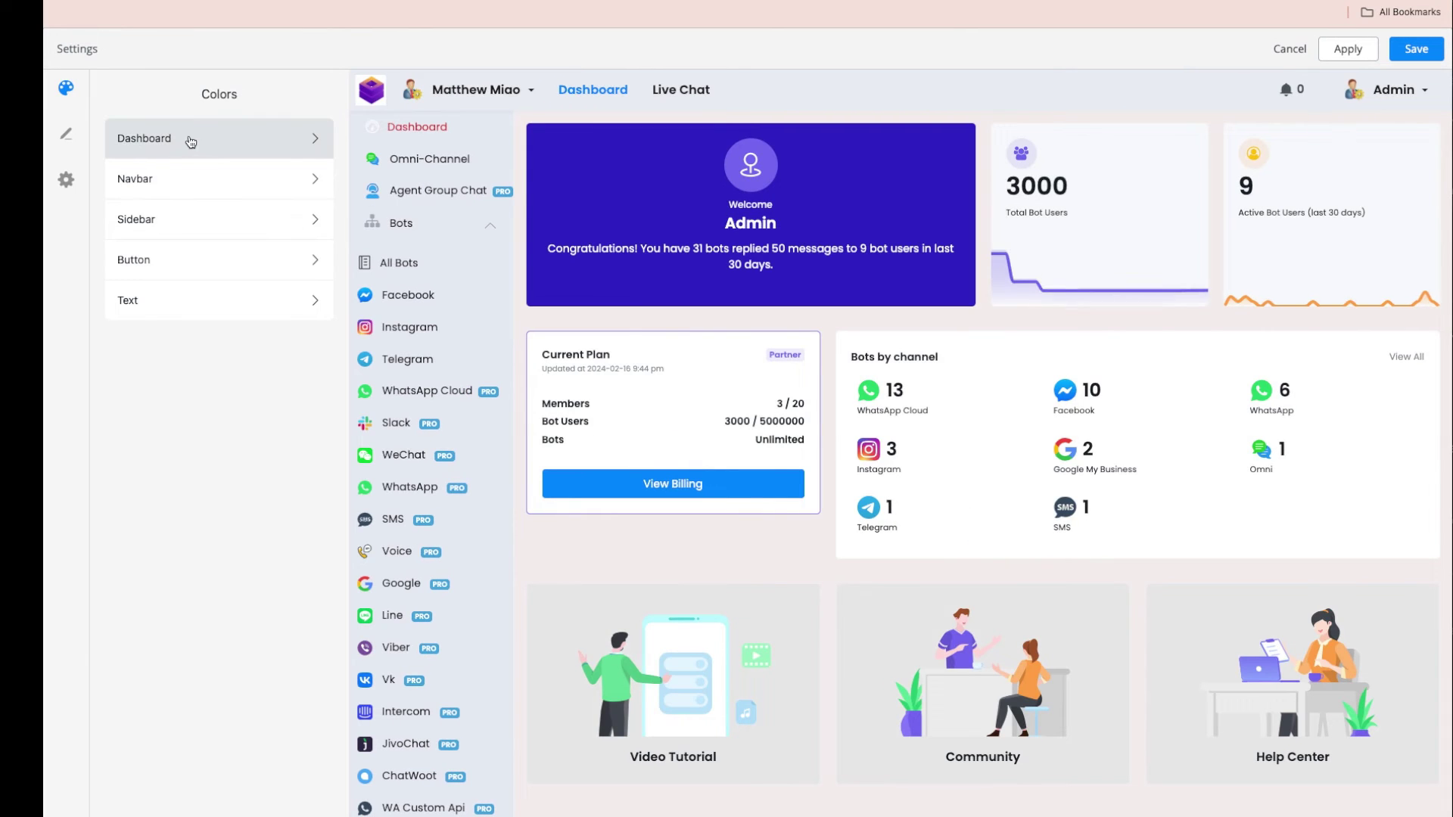
{"action": "left_click", "coordinate": [66, 134]}
{"action": "left_click", "coordinate": [66, 180]}
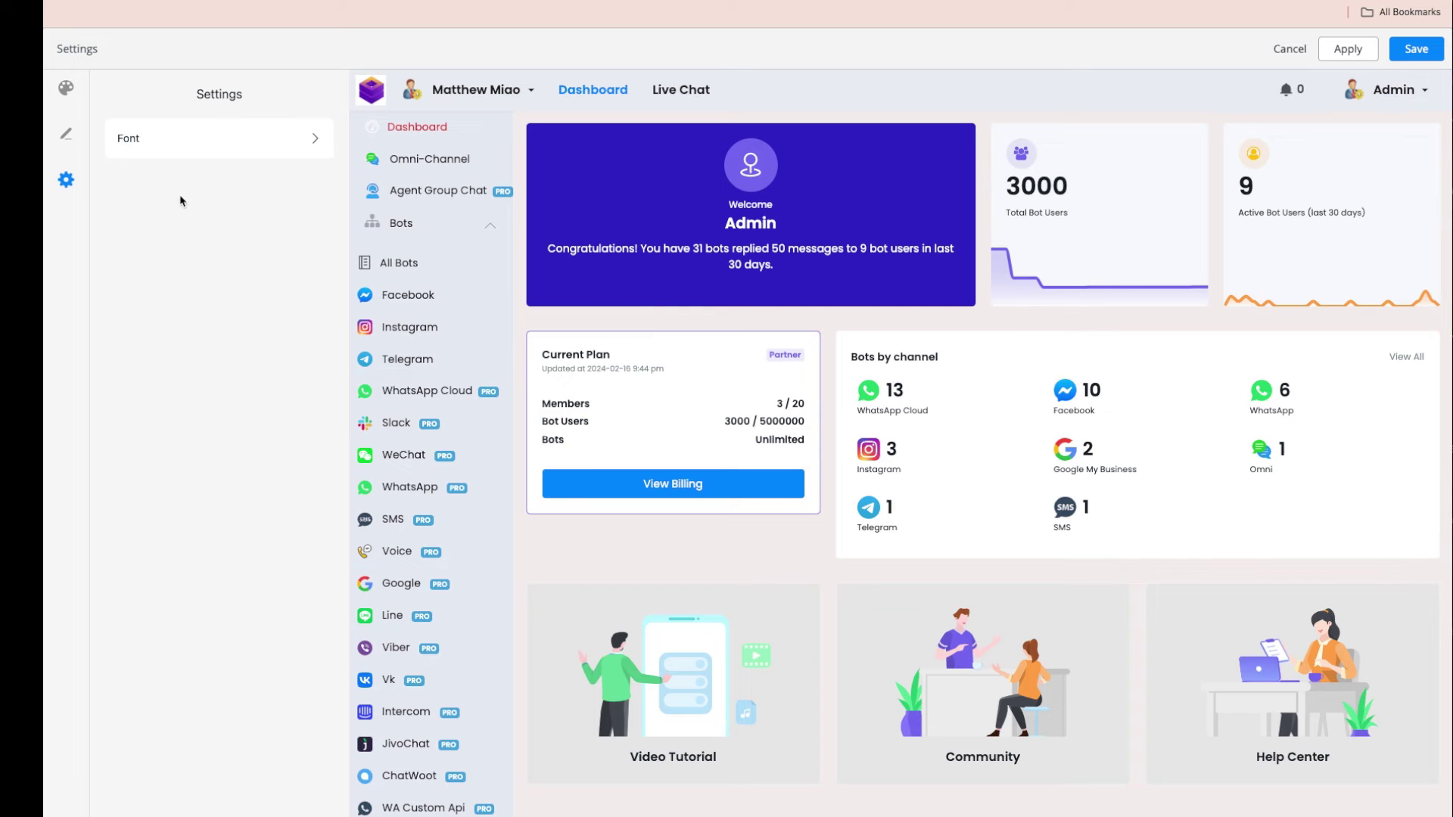
{"action": "left_click", "coordinate": [1290, 50]}
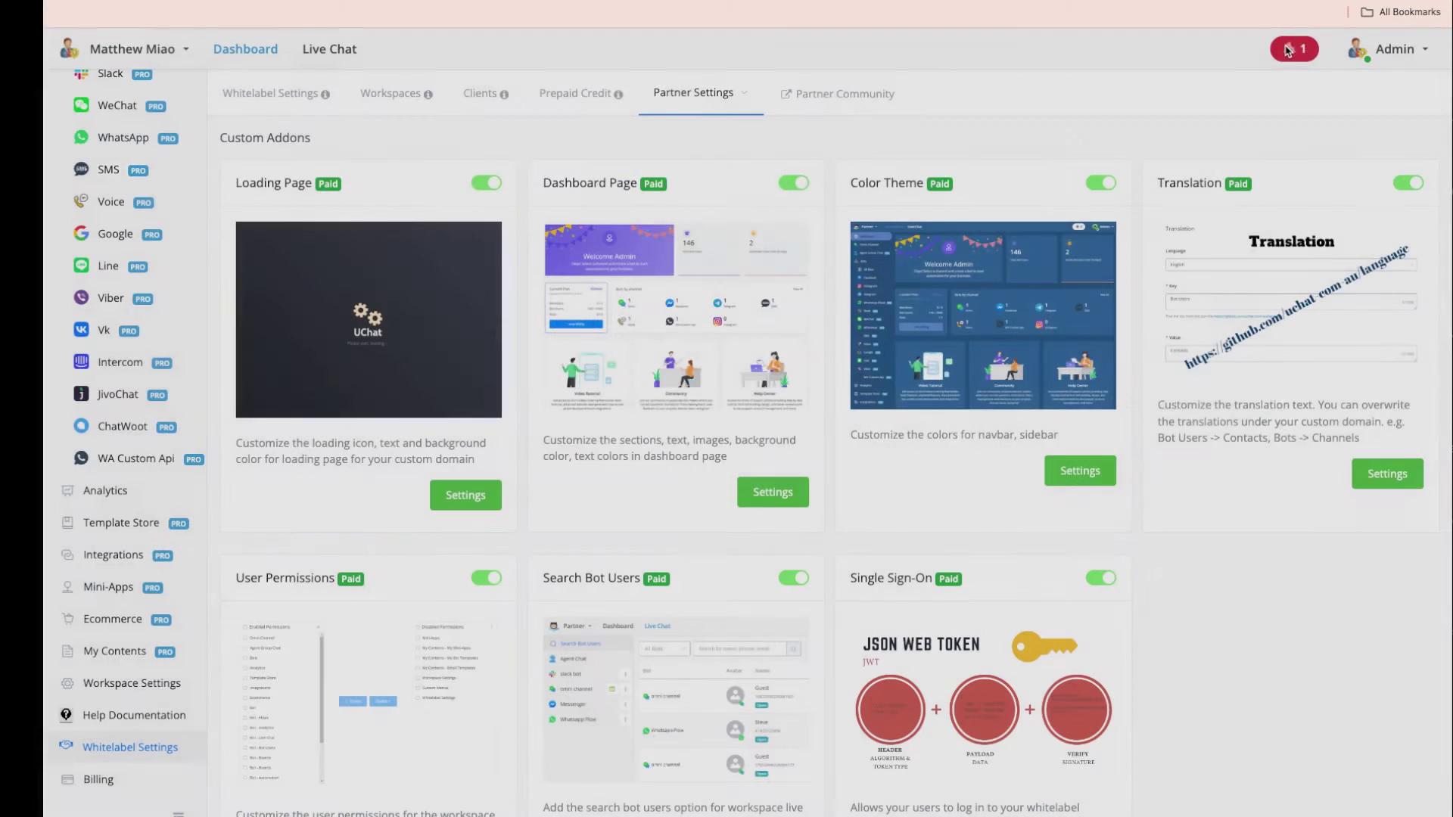
Step: Go to the Templates management page
{"action": "left_click", "coordinate": [708, 93]}
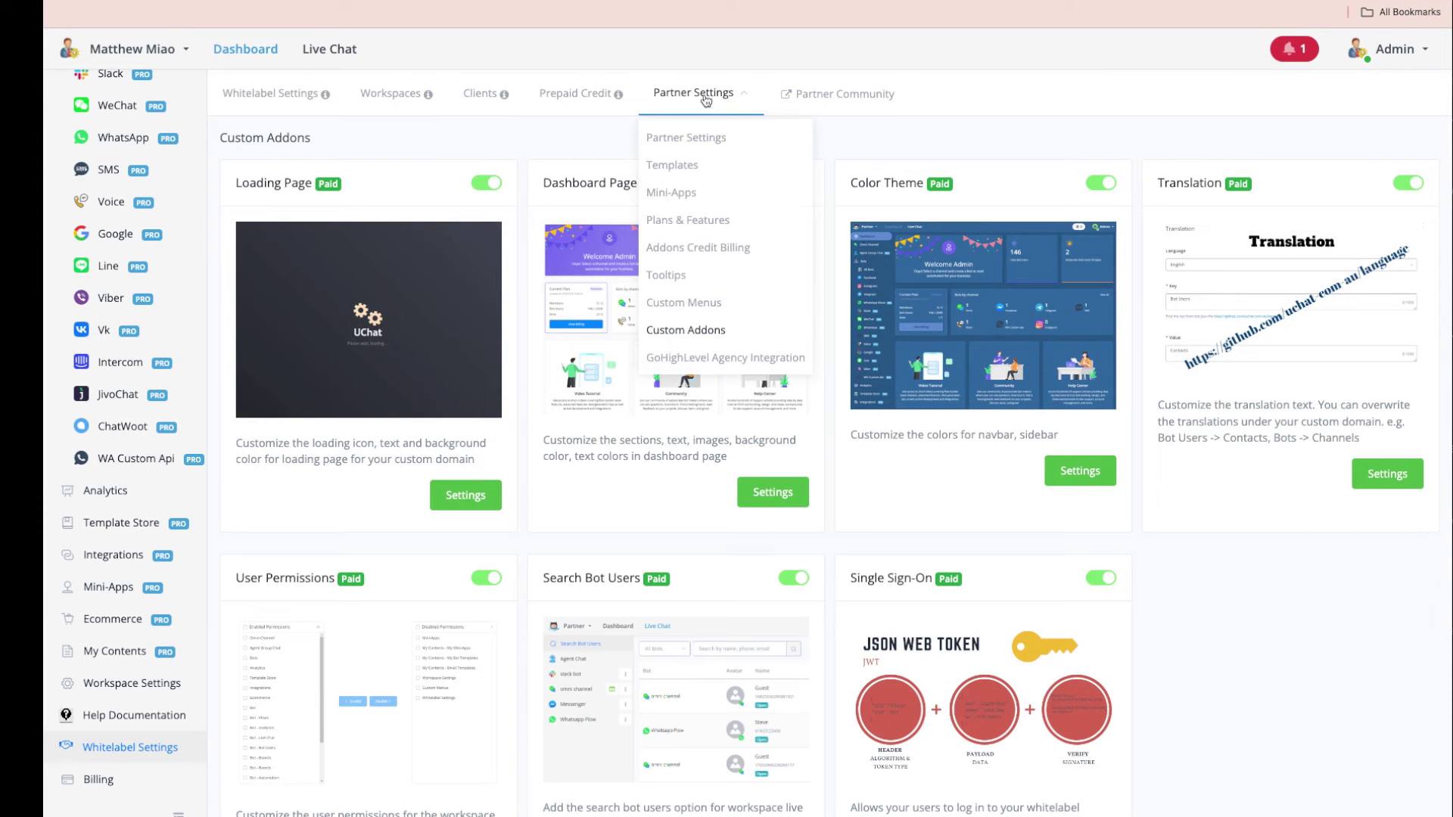
{"action": "mouse_move", "coordinate": [688, 144]}
{"action": "mouse_move", "coordinate": [681, 168]}
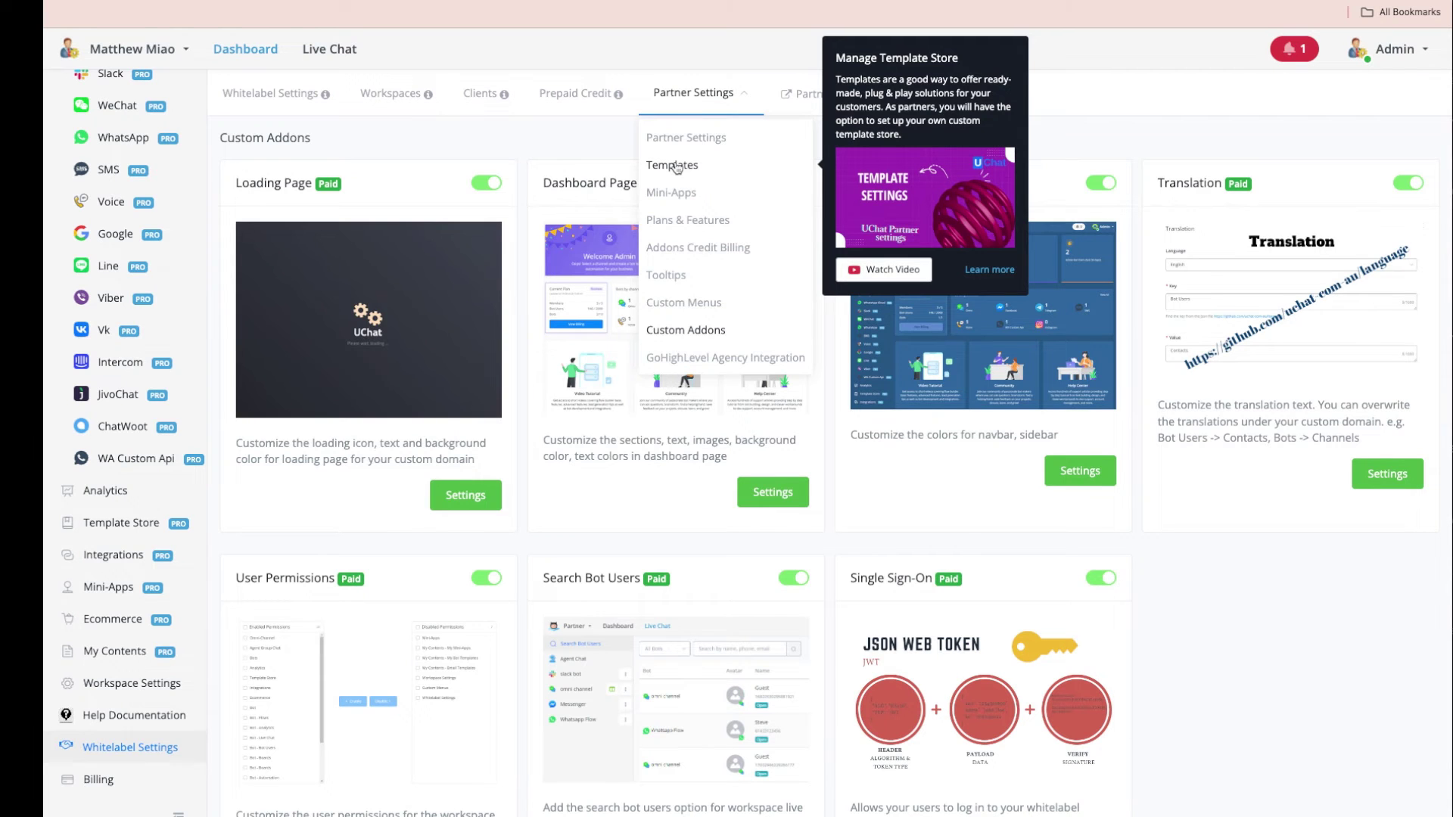
{"action": "left_click", "coordinate": [676, 167]}
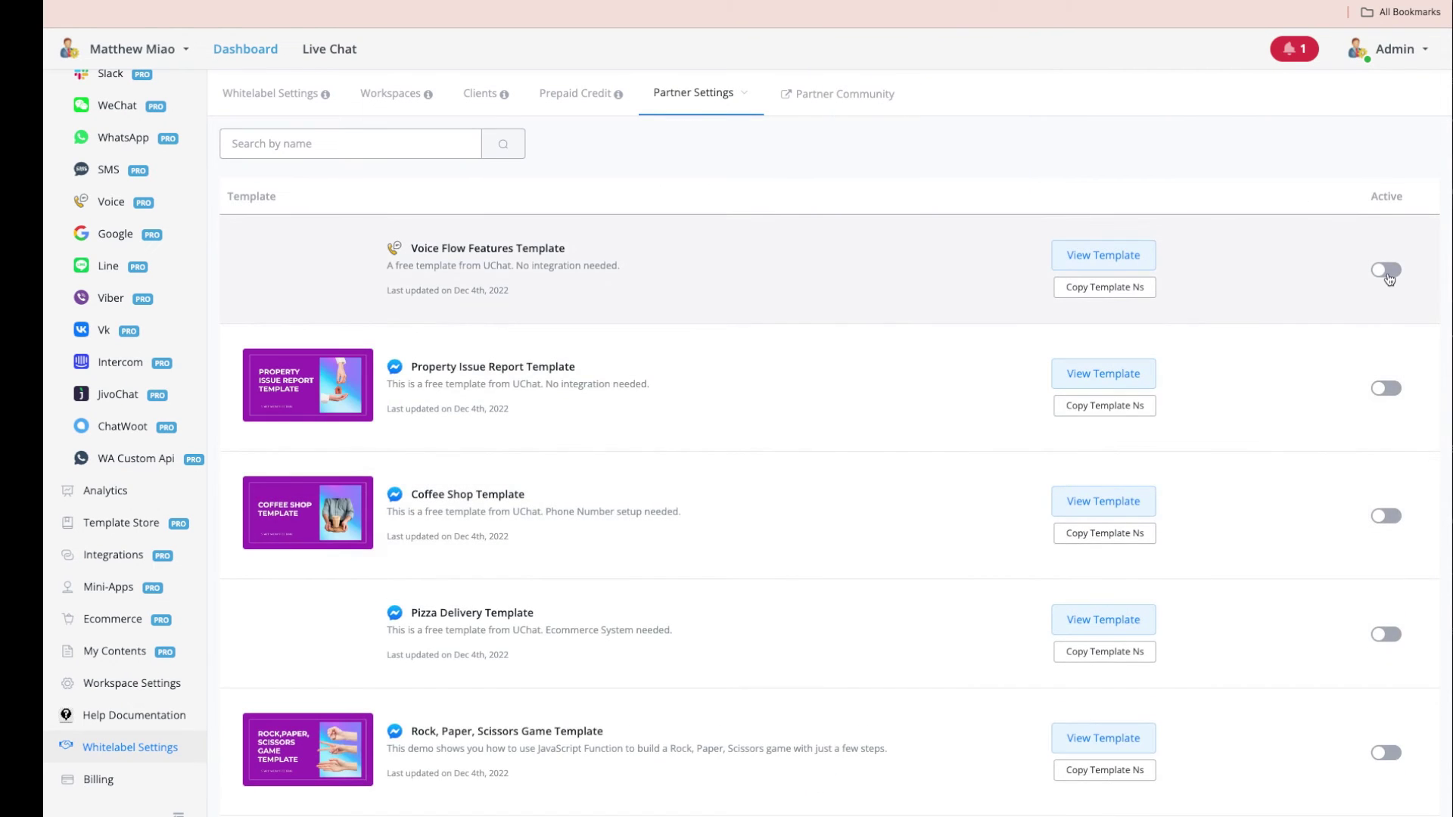
Step: Toggle the Voice Flow Features and Property Issue Report templates, then go to Mini-Apps
{"action": "left_click", "coordinate": [1389, 280]}
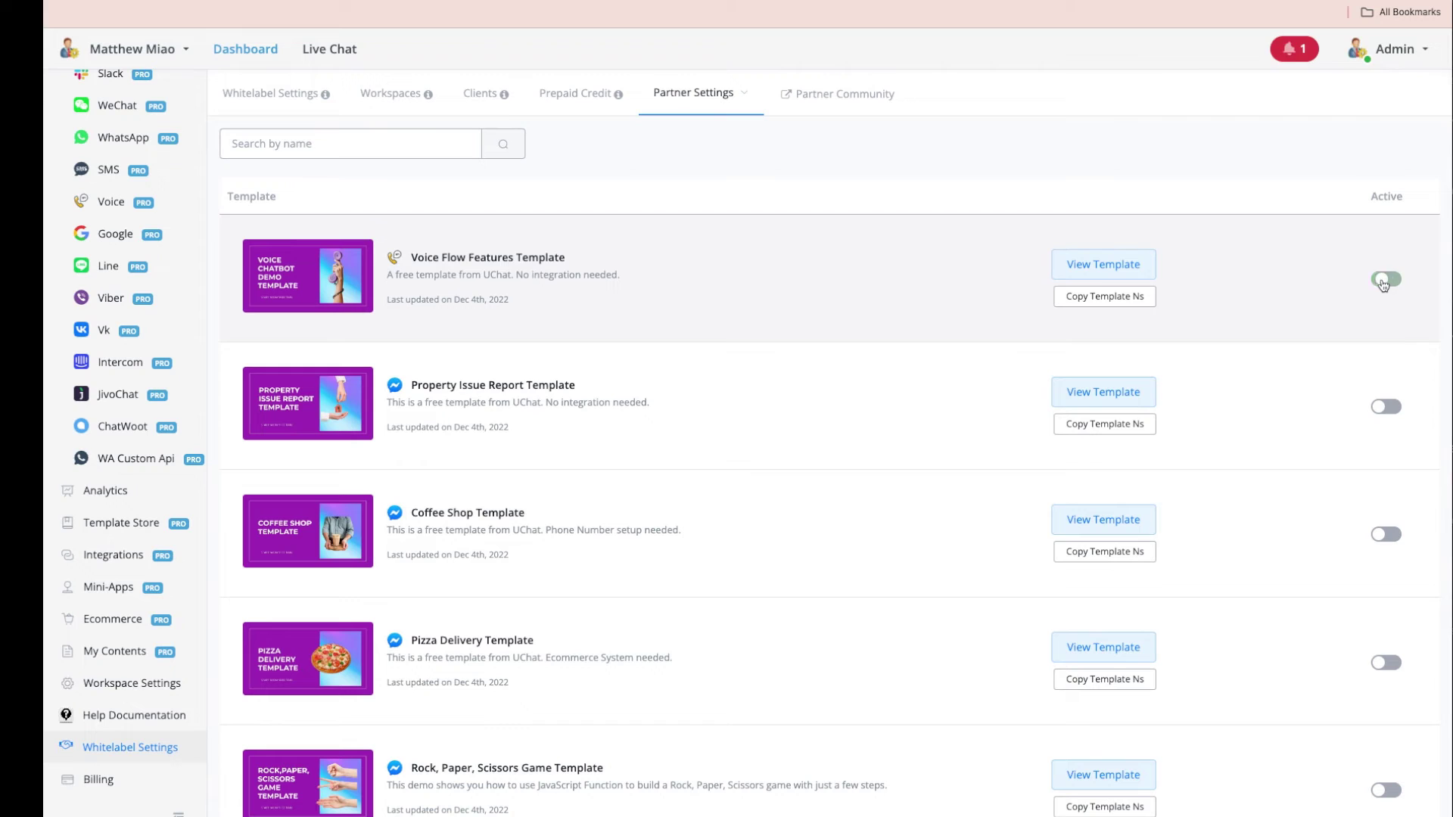
{"action": "left_click", "coordinate": [1390, 408]}
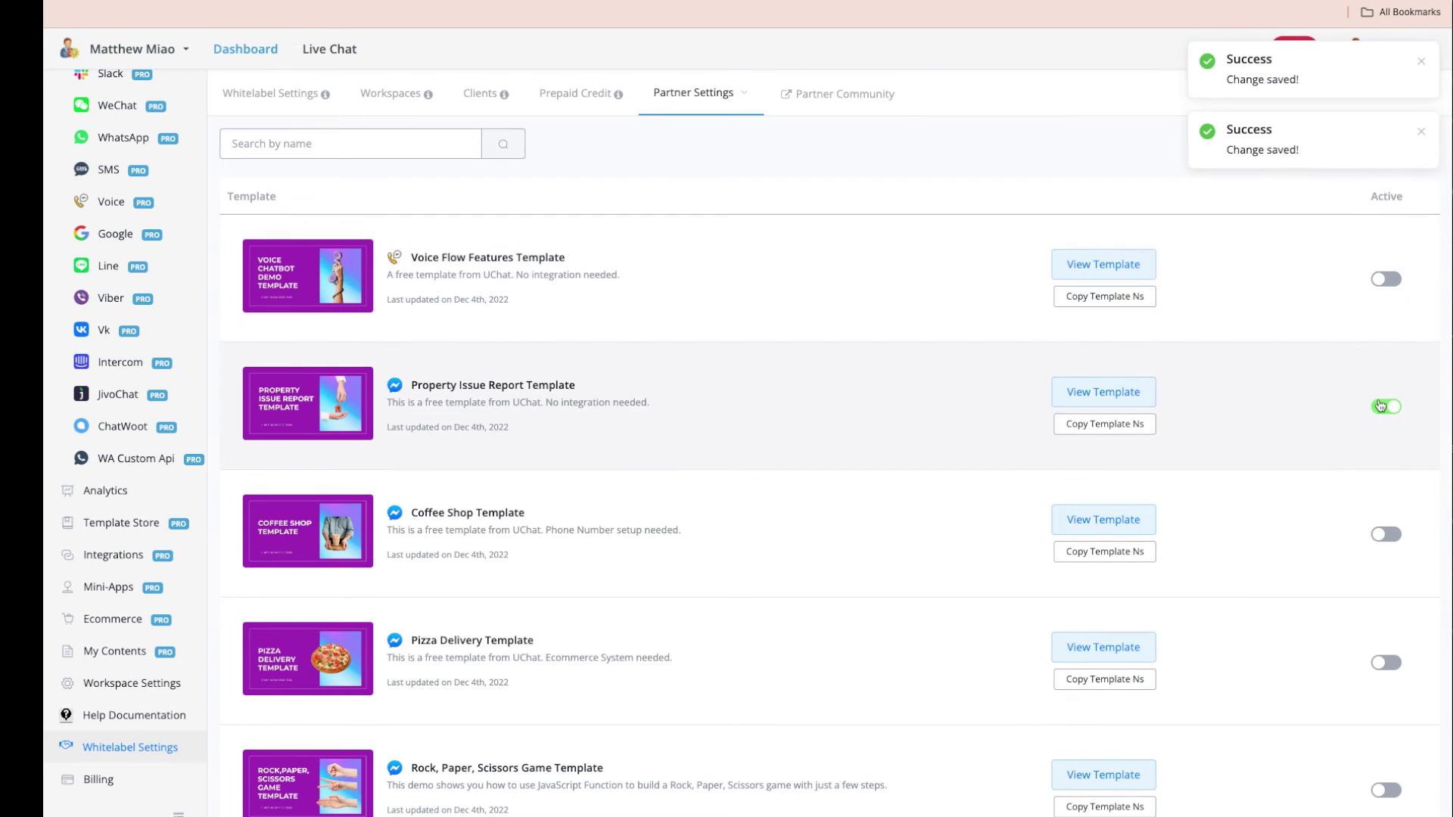
{"action": "left_click", "coordinate": [660, 100]}
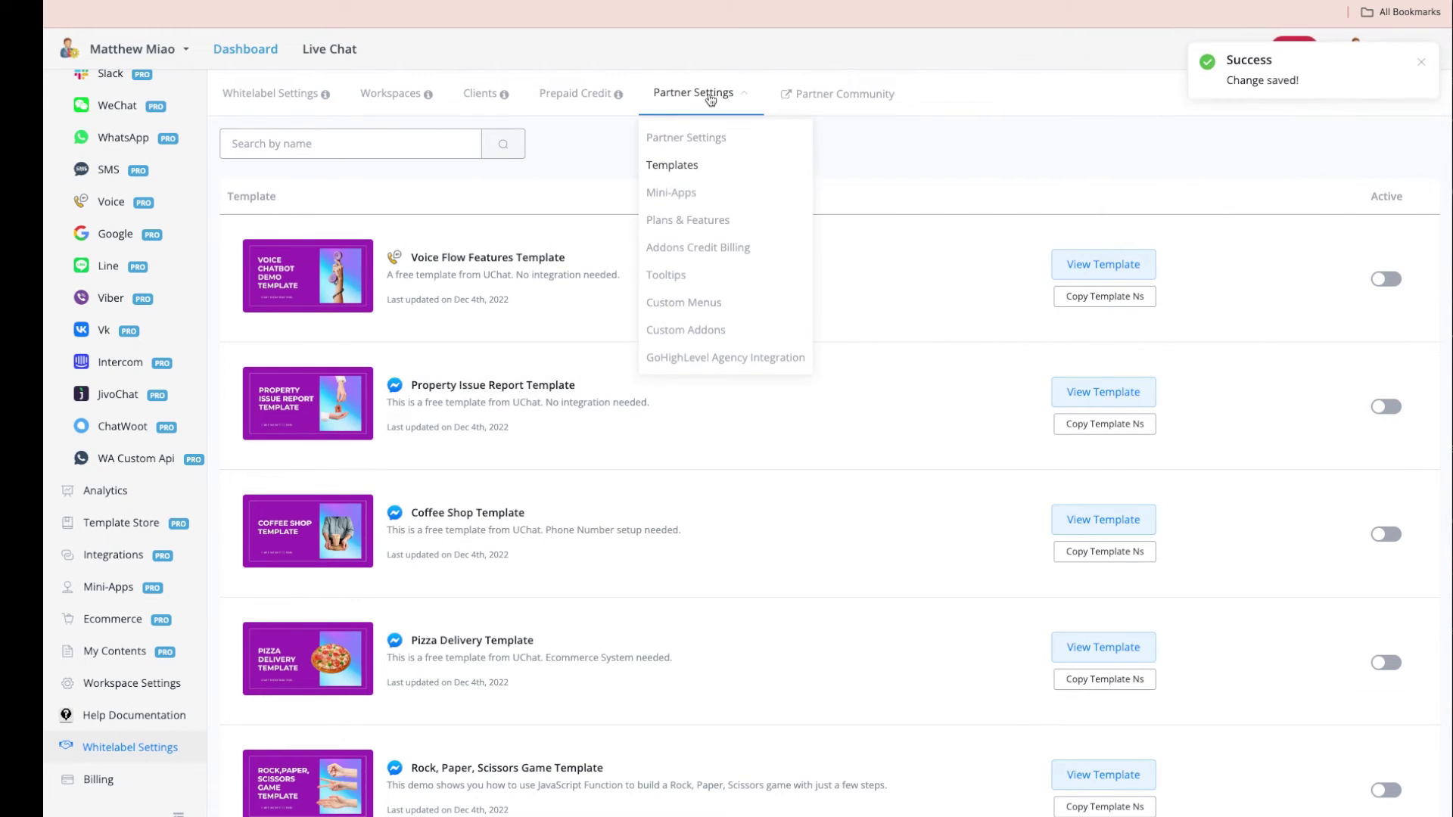
{"action": "left_click", "coordinate": [695, 196]}
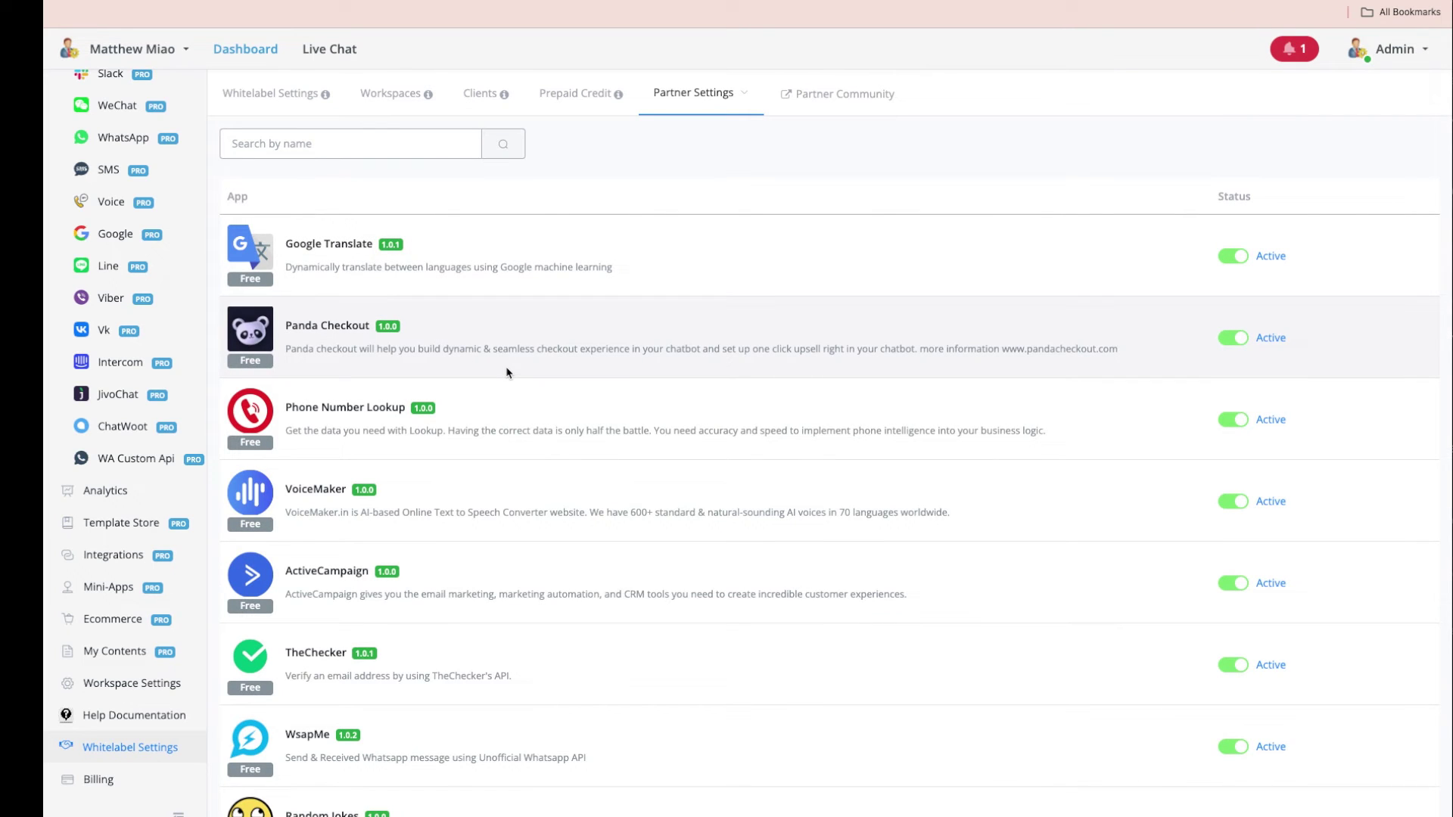
Step: Toggle the Google Translate and Panda Checkout mini-apps off and back on
{"action": "left_click", "coordinate": [1234, 257]}
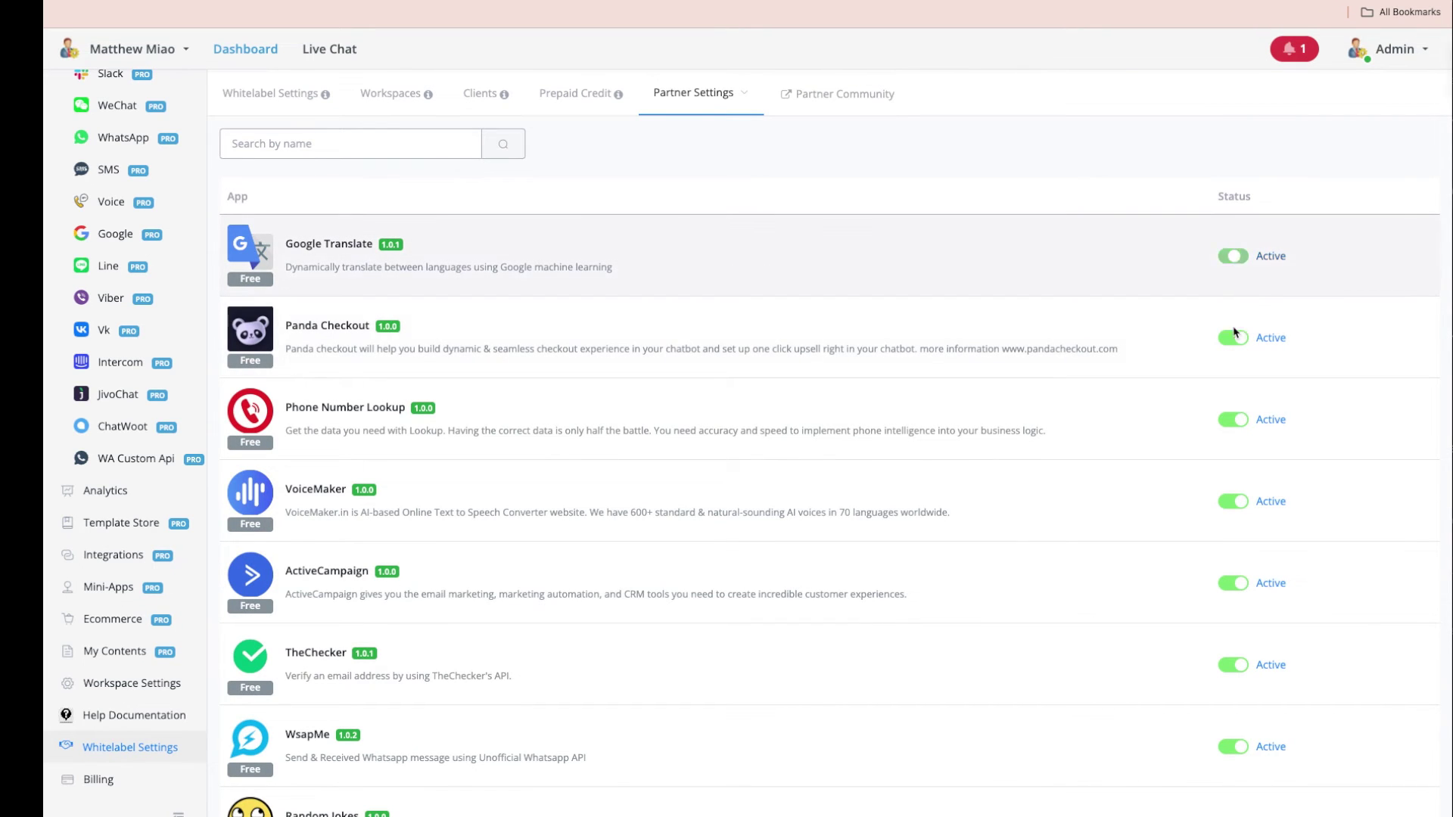
{"action": "left_click", "coordinate": [1234, 339]}
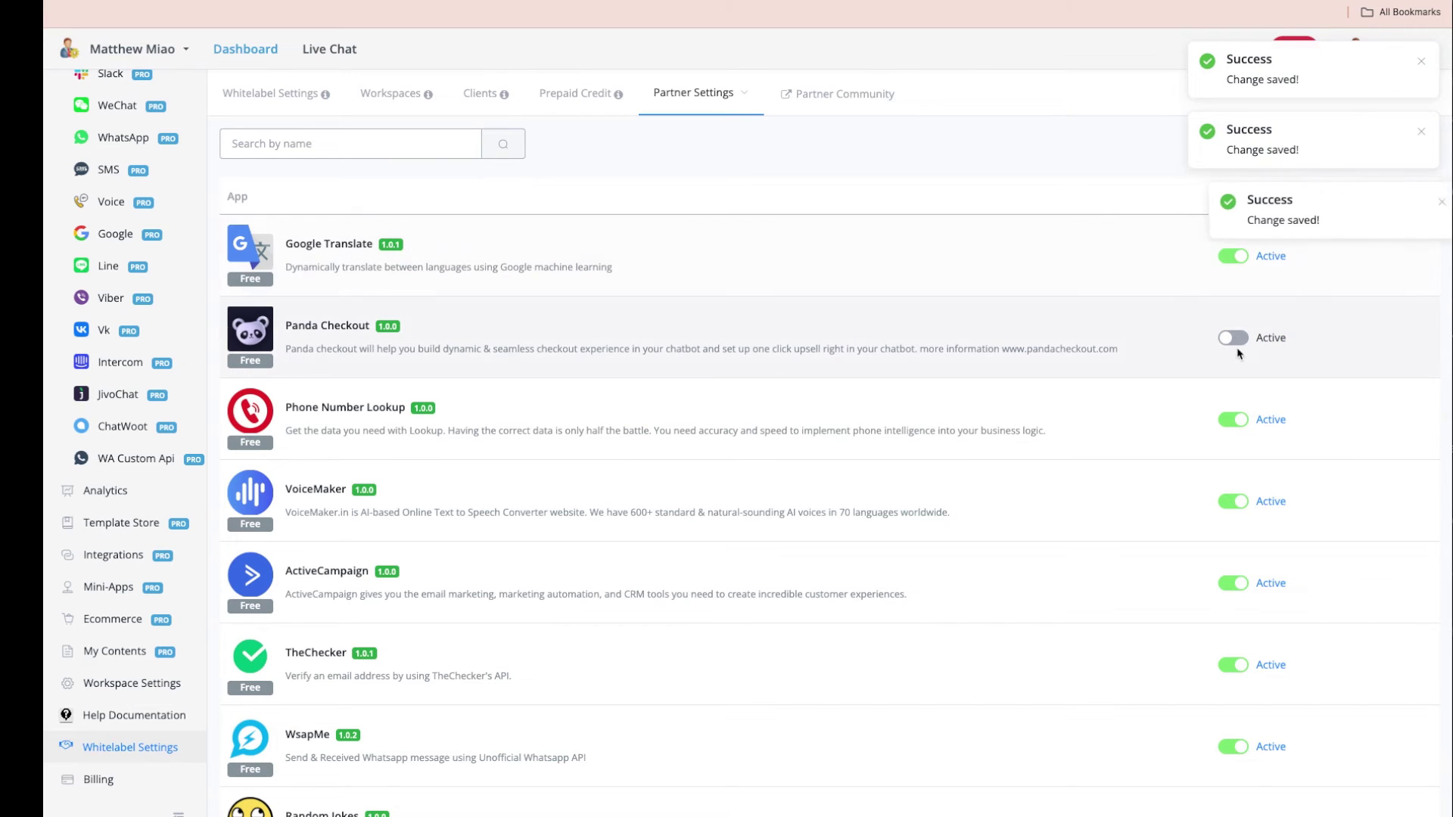
{"action": "left_click", "coordinate": [1234, 339]}
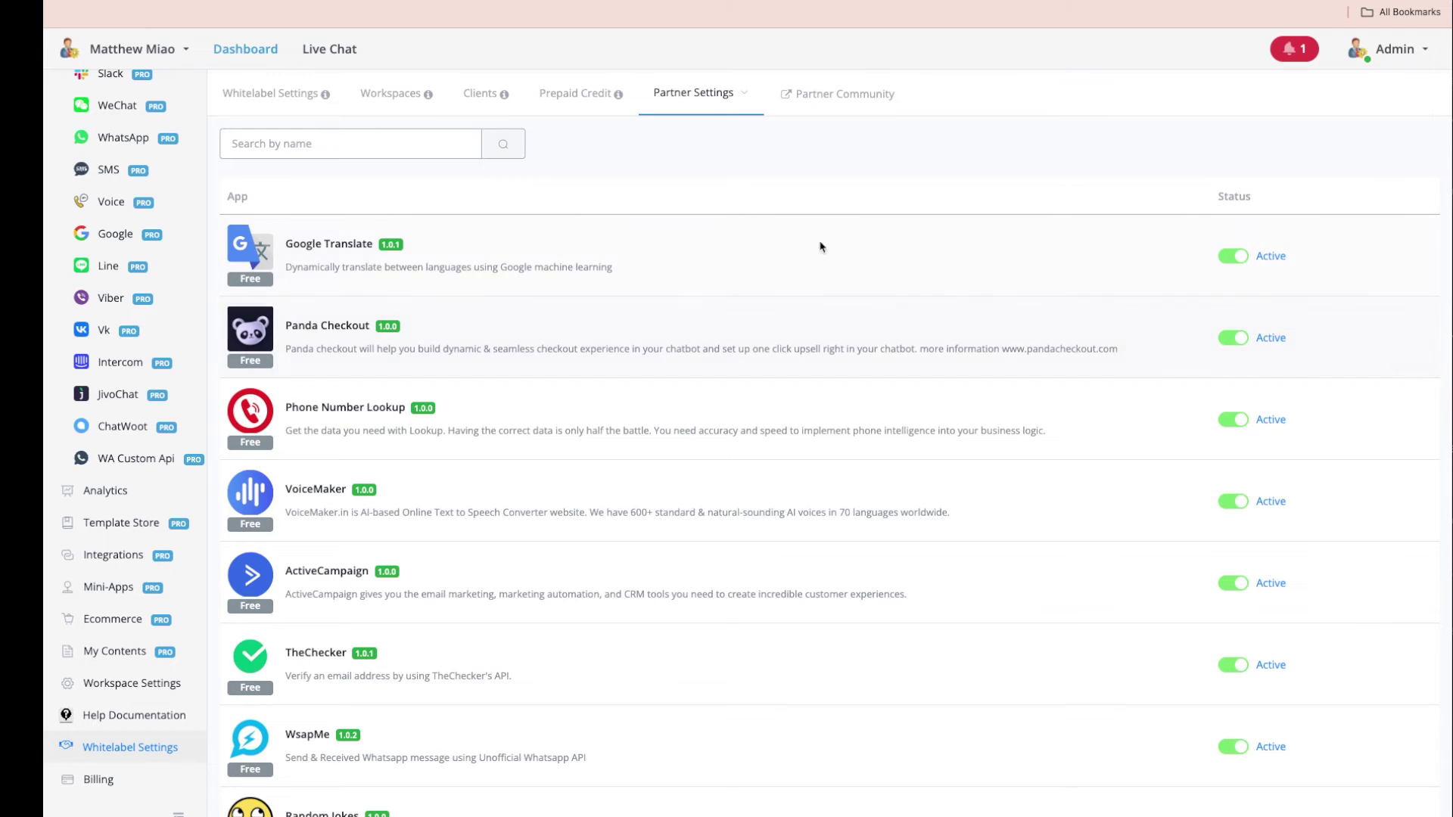
{"action": "left_click", "coordinate": [703, 101]}
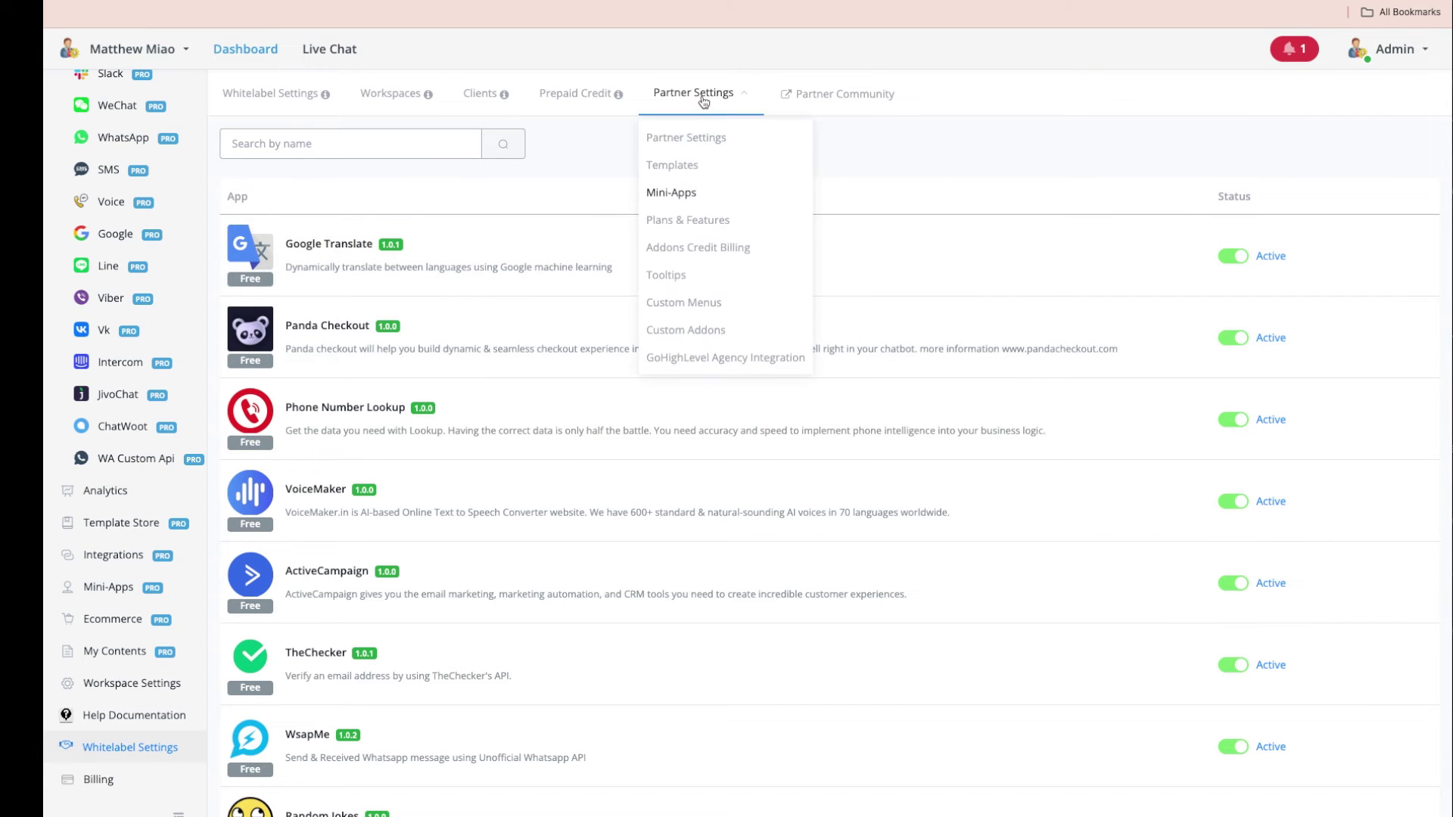
Step: Open Addons Credit Billing and highlight '1 member' in the extra member addon row
{"action": "left_click", "coordinate": [695, 251]}
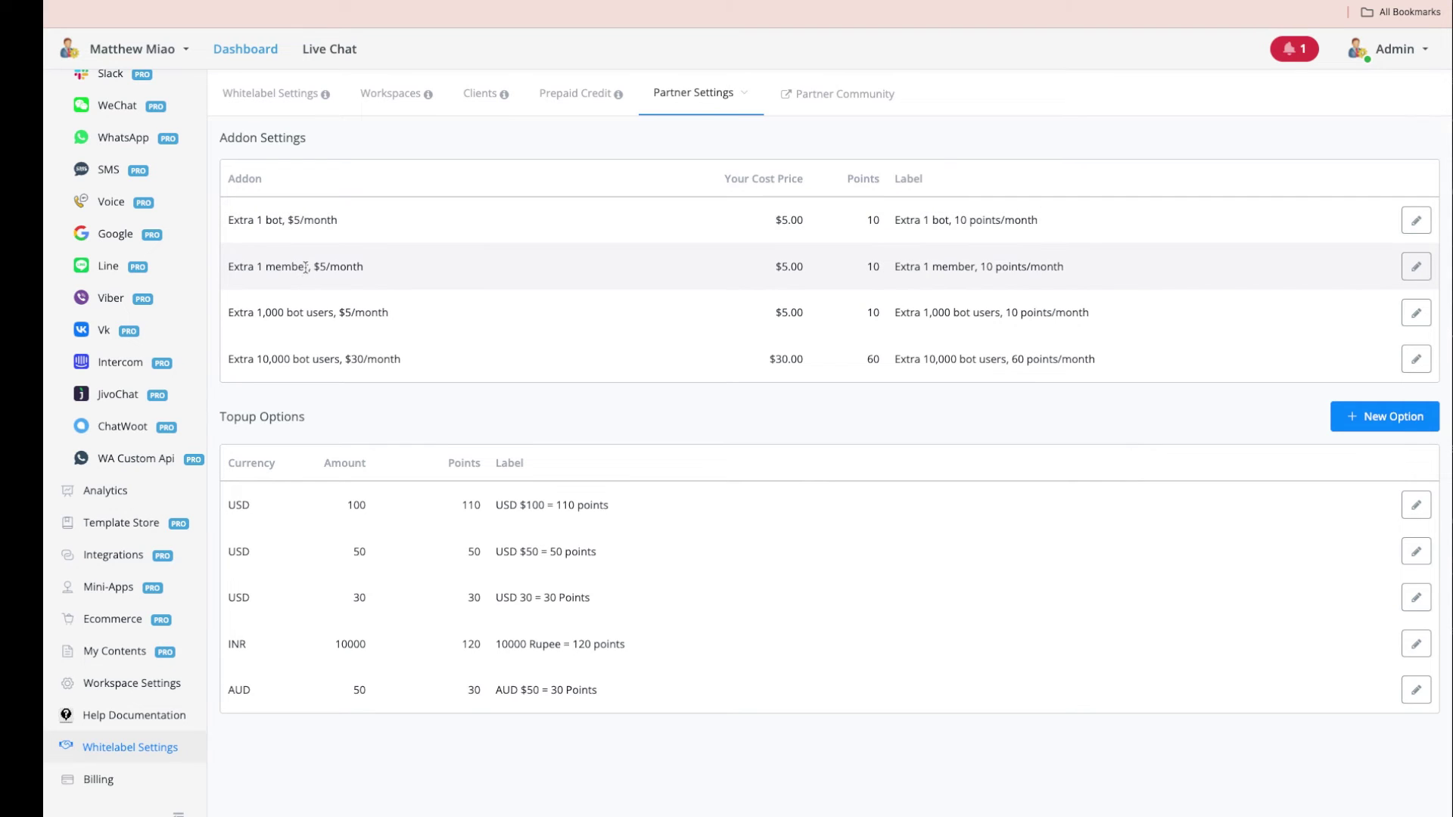
{"action": "left_click_drag", "start_coordinate": [308, 264], "coordinate": [264, 264]}
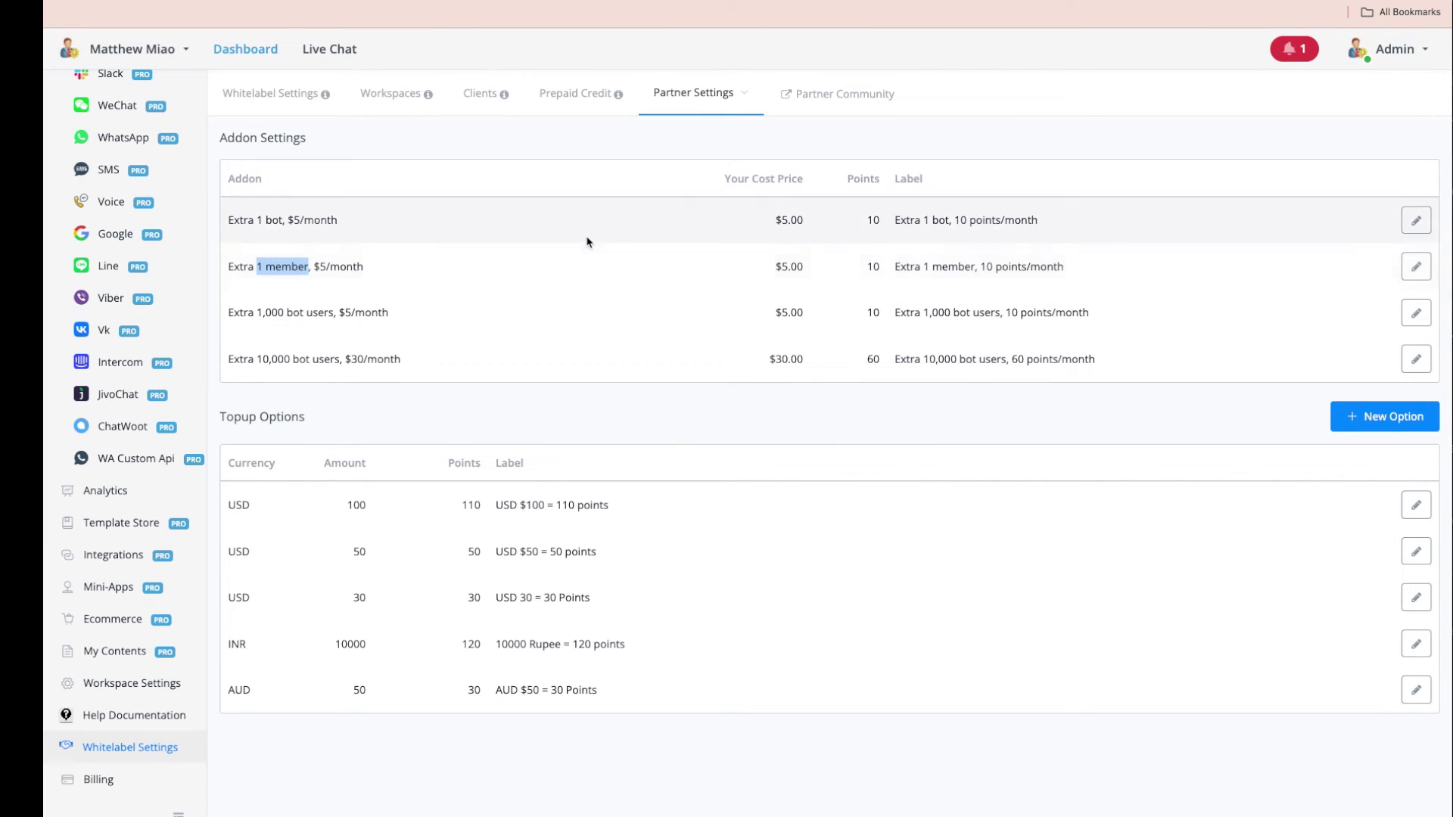
Step: Open the Facebook channel tooltip editor, keep its status Custom, and cancel without saving
{"action": "mouse_move", "coordinate": [698, 113]}
{"action": "left_click", "coordinate": [677, 278]}
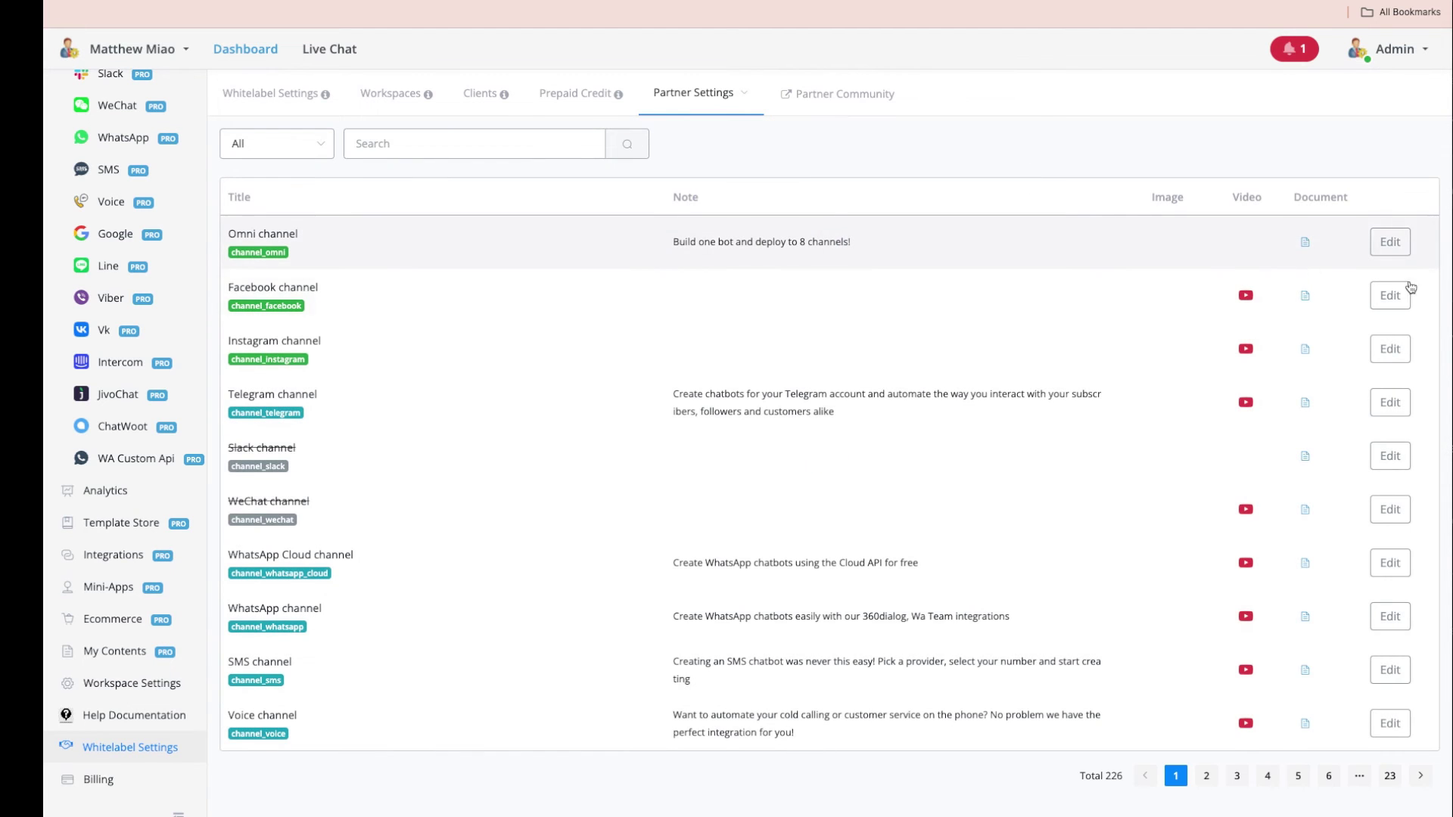
{"action": "left_click", "coordinate": [1390, 295]}
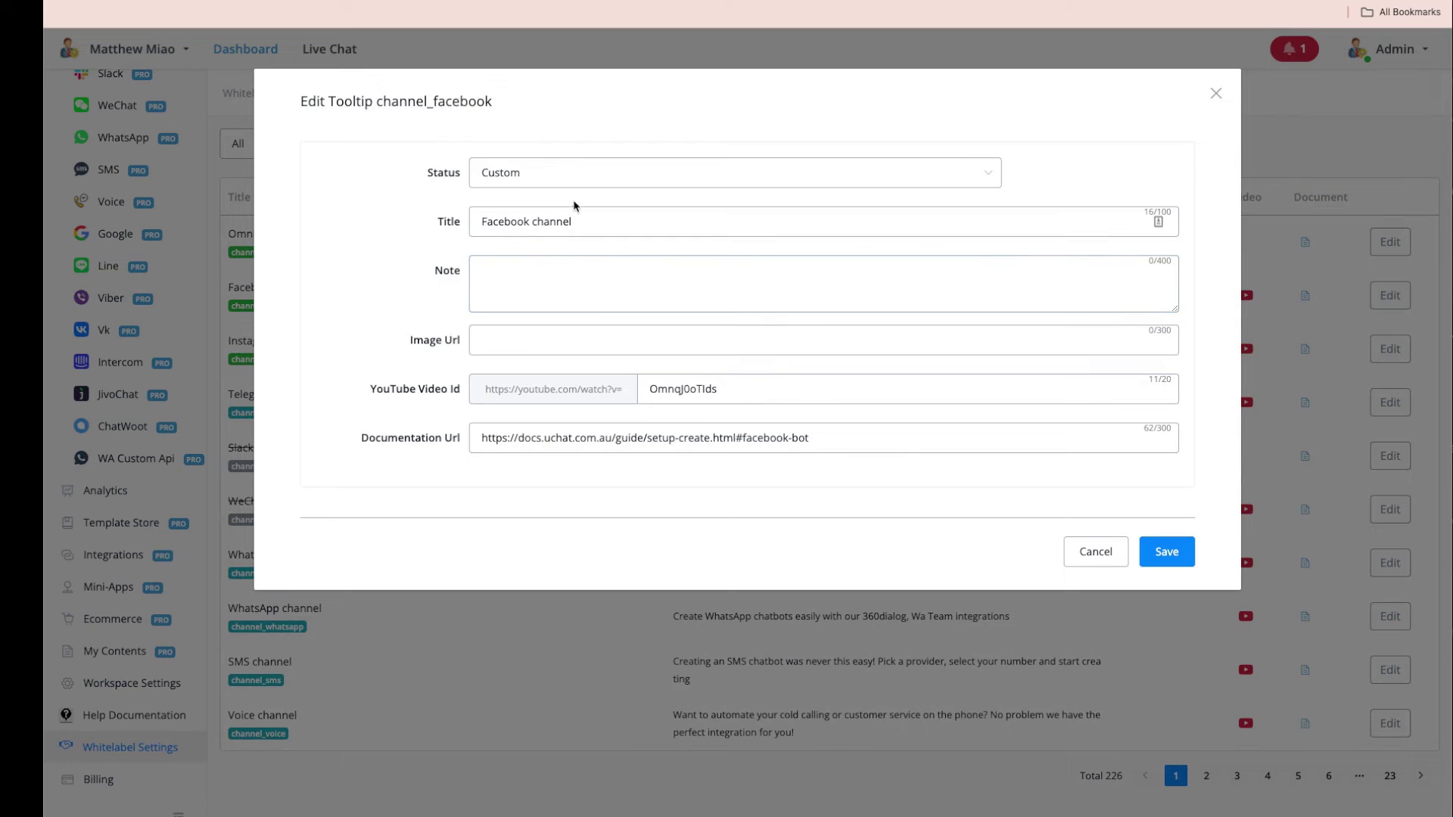
{"action": "left_click", "coordinate": [592, 443]}
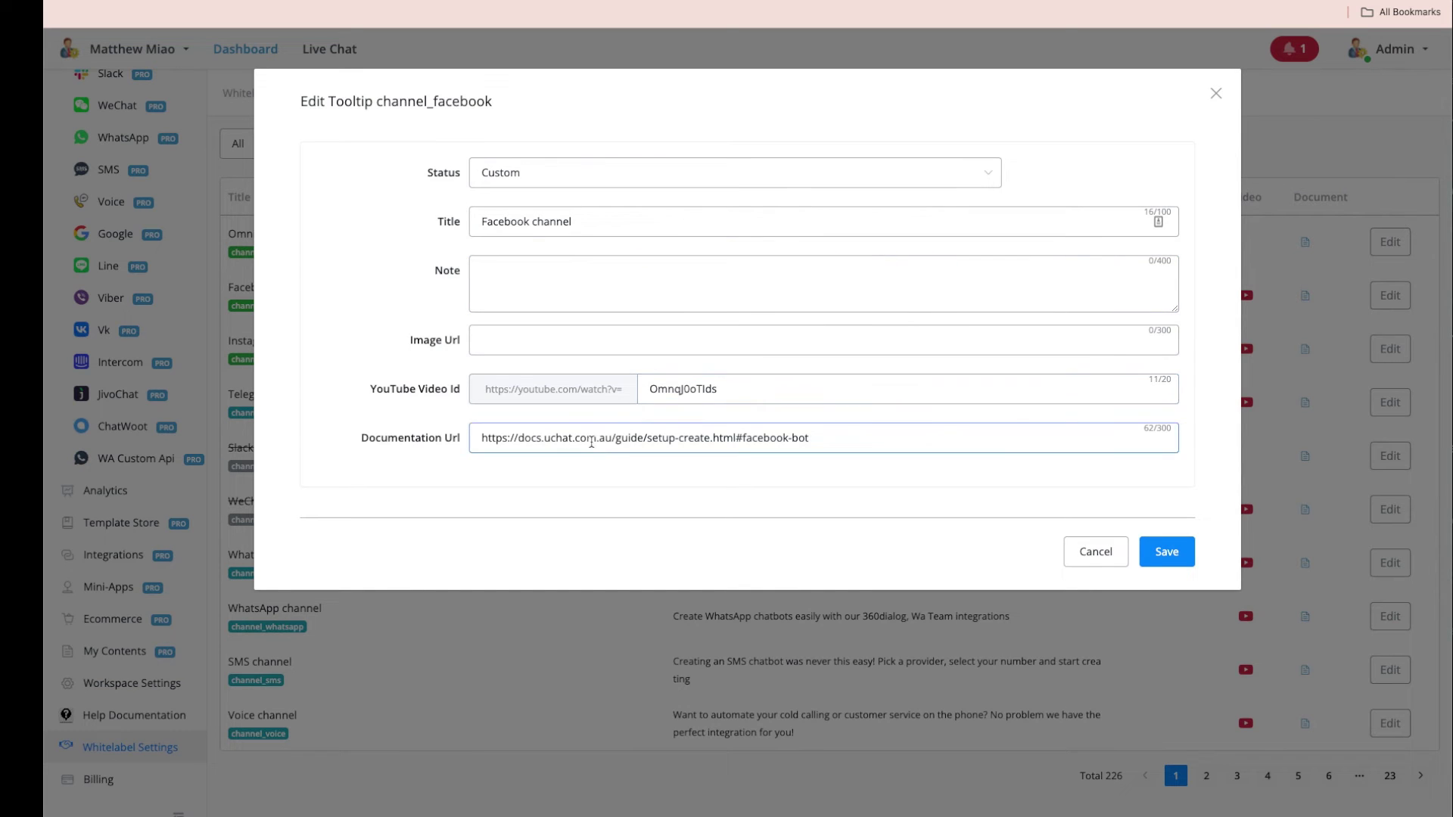
{"action": "left_click", "coordinate": [545, 173]}
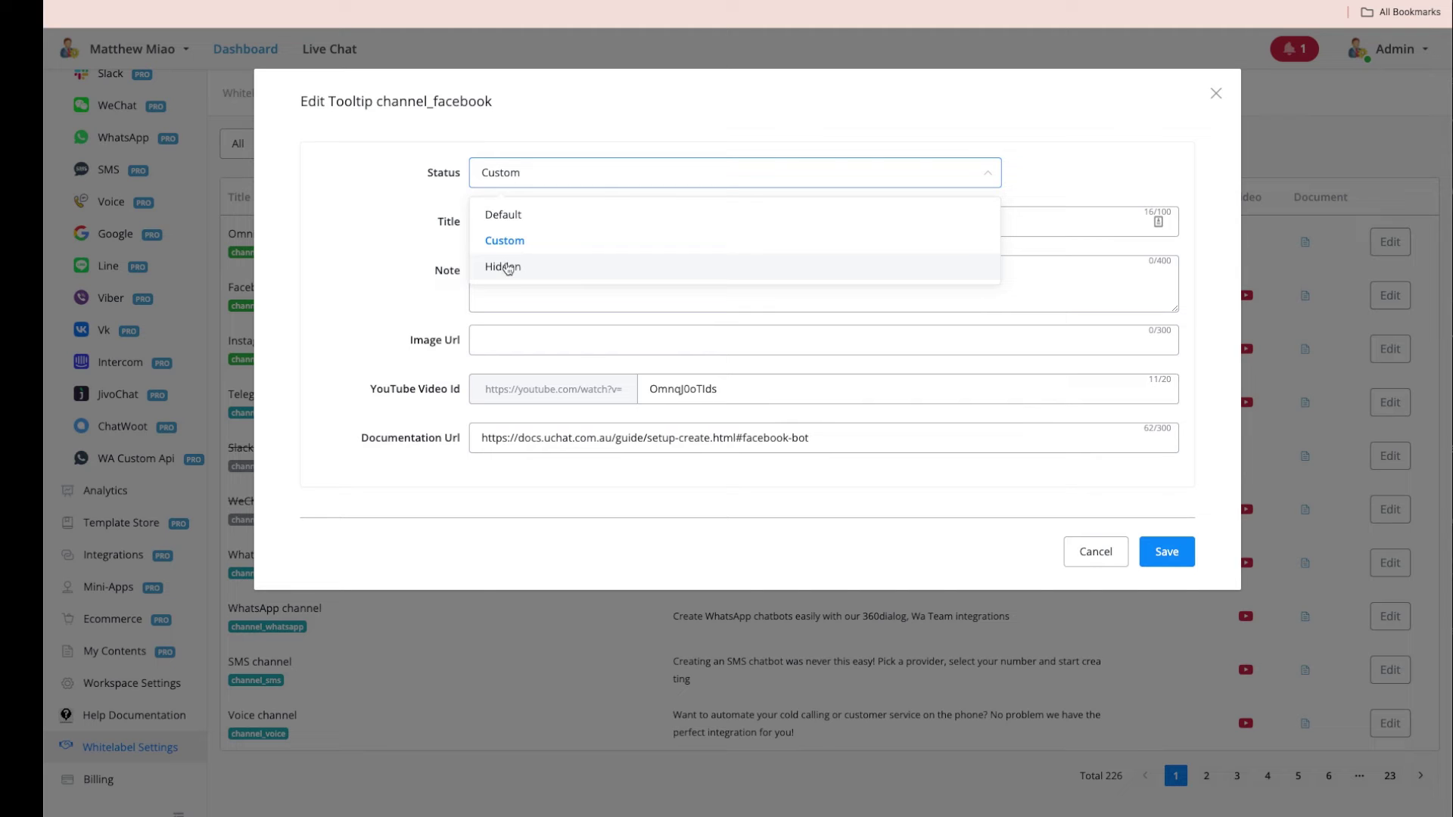
{"action": "left_click", "coordinate": [389, 250]}
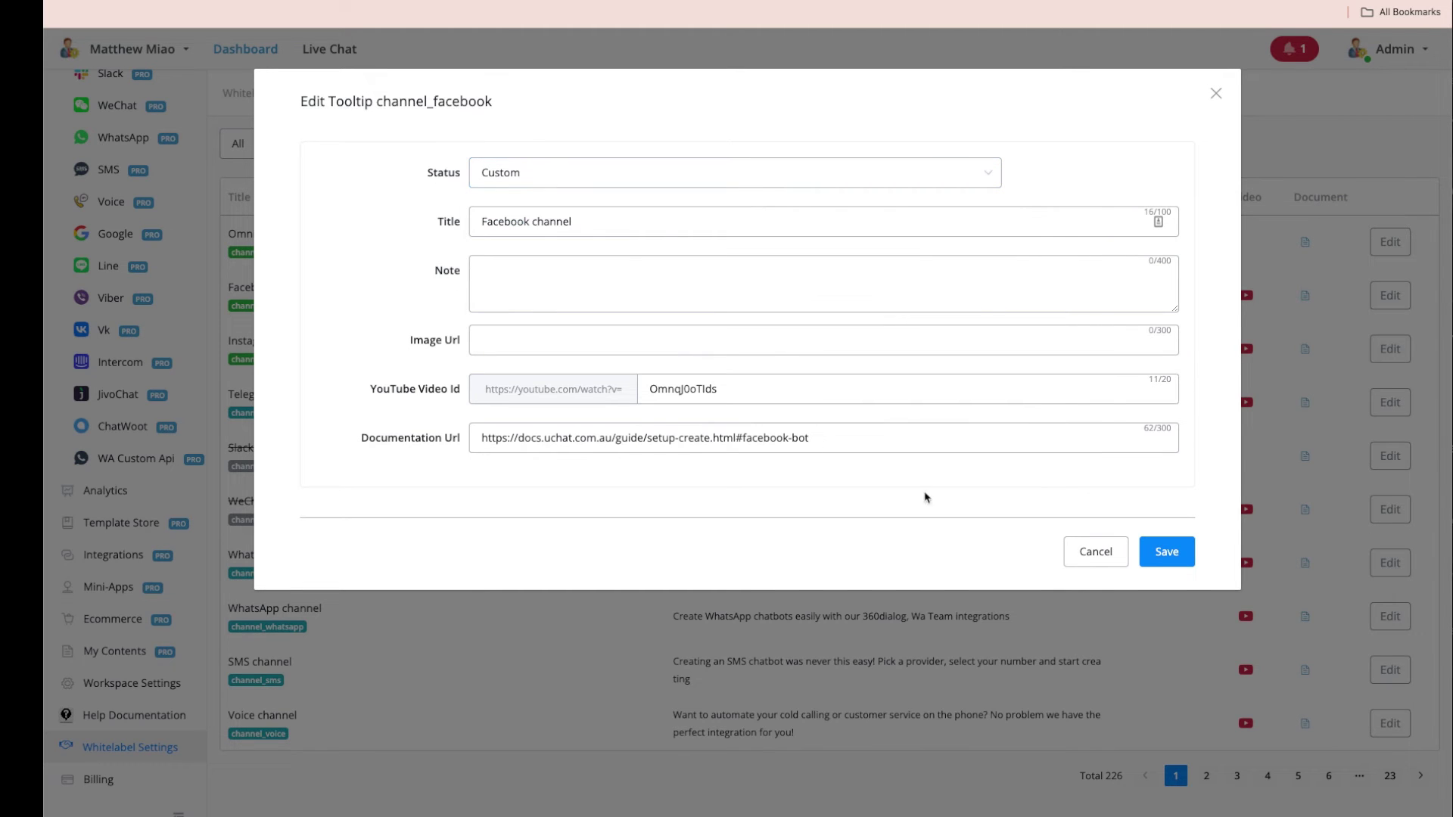
{"action": "left_click", "coordinate": [1087, 553]}
Step: Open Custom Menus and view the new custom menu form, closing it without creating one
{"action": "mouse_move", "coordinate": [713, 104]}
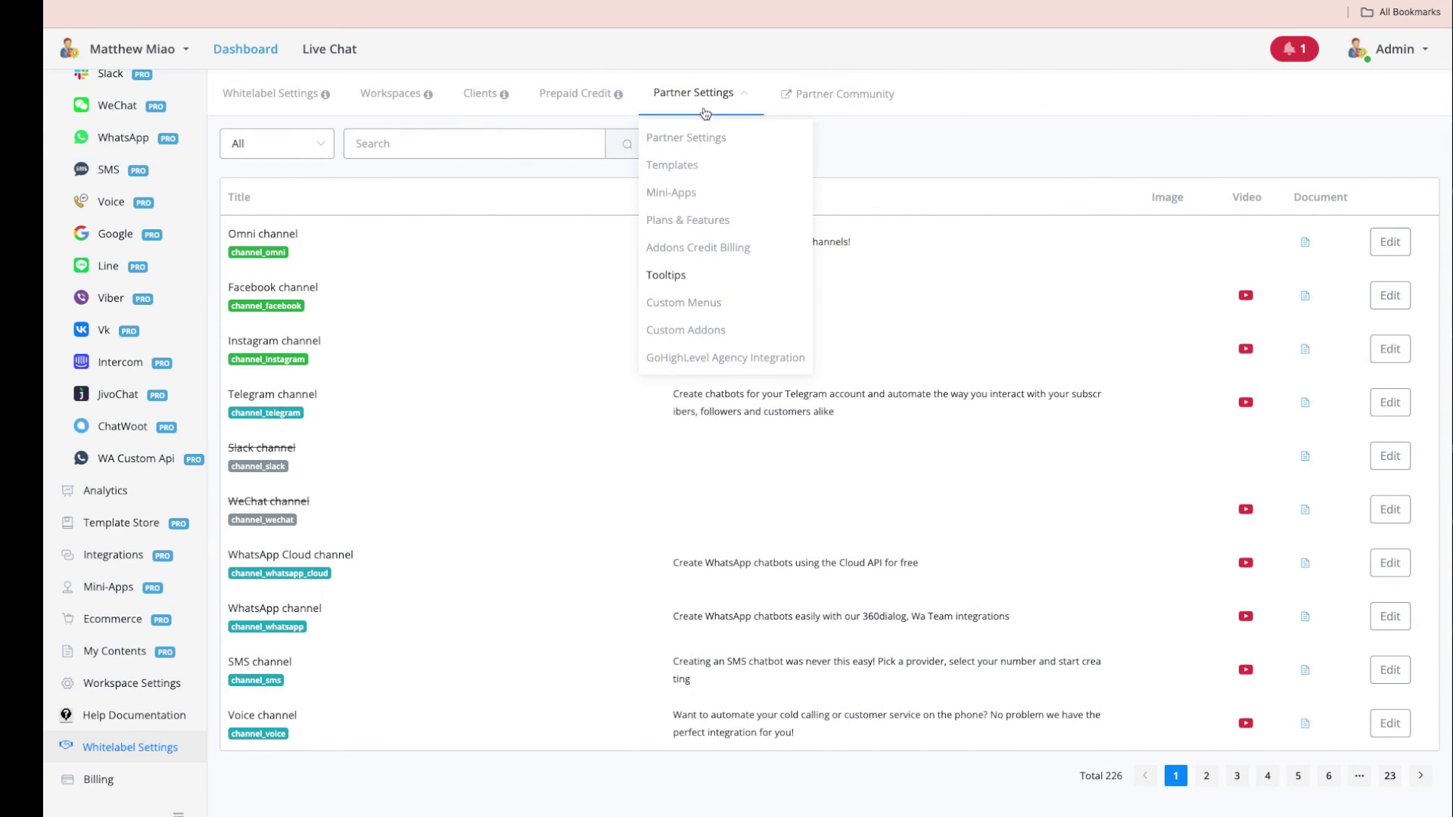
{"action": "left_click", "coordinate": [705, 303]}
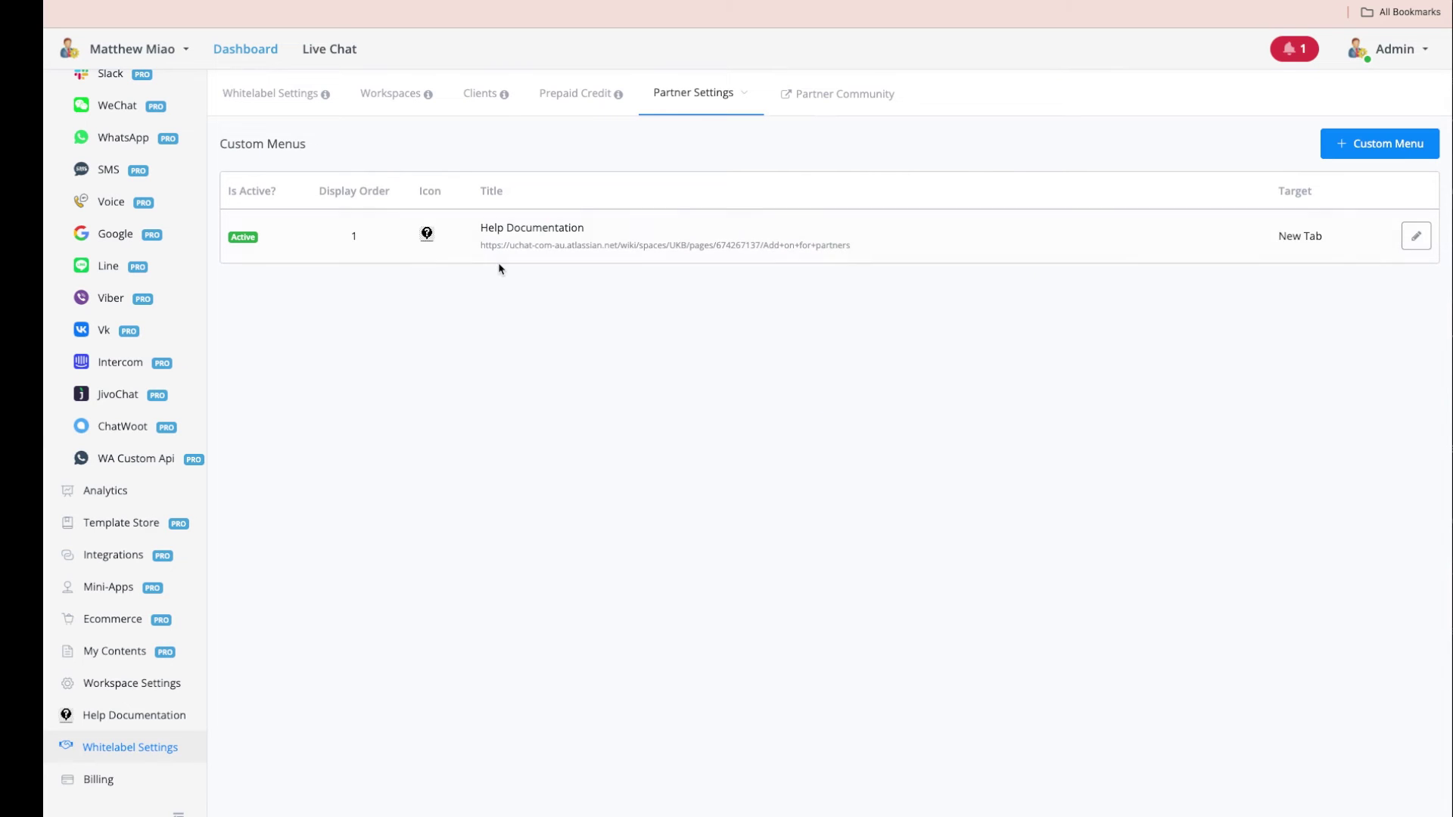
{"action": "left_click", "coordinate": [1351, 162]}
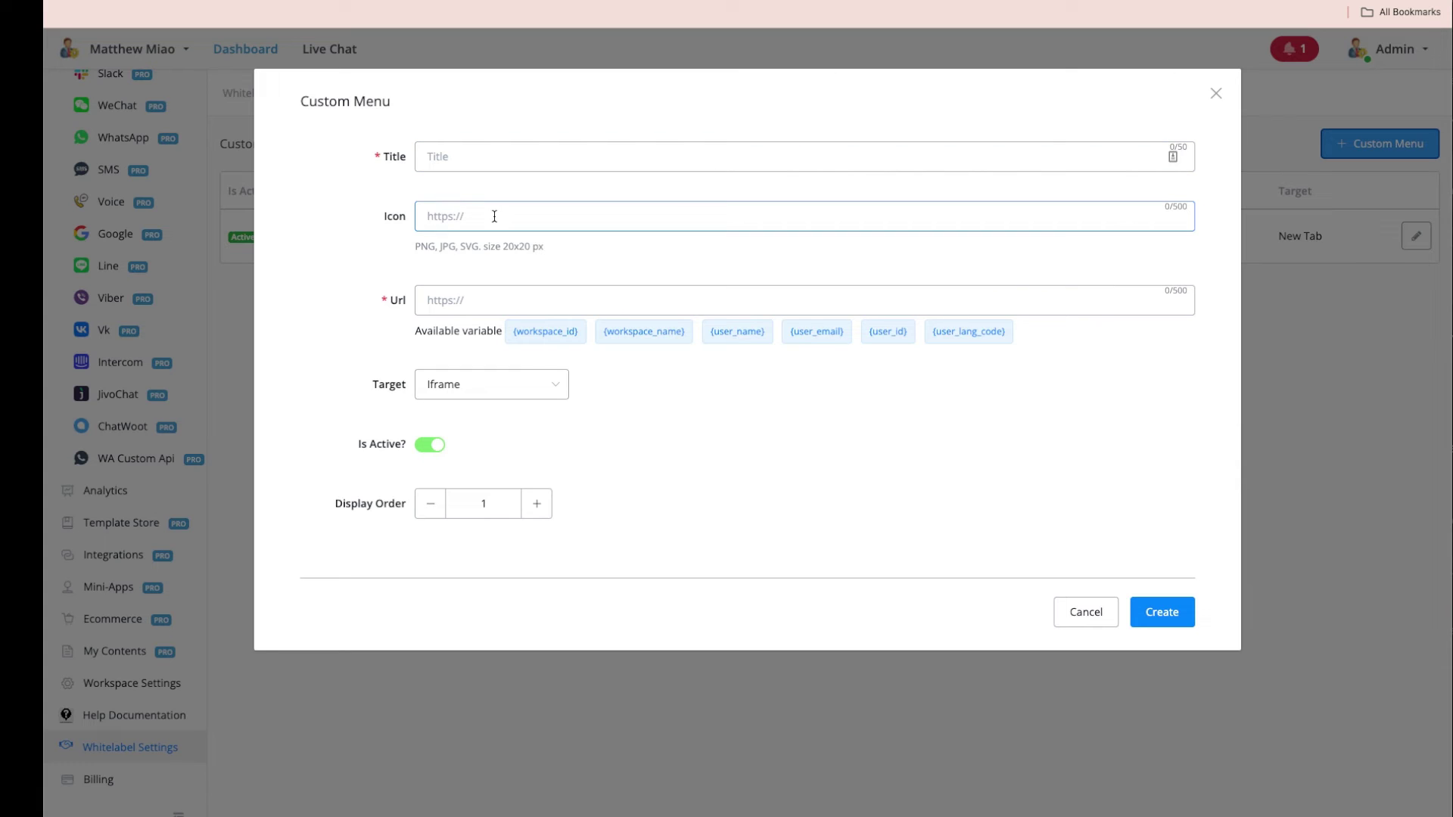
{"action": "left_click", "coordinate": [1213, 95]}
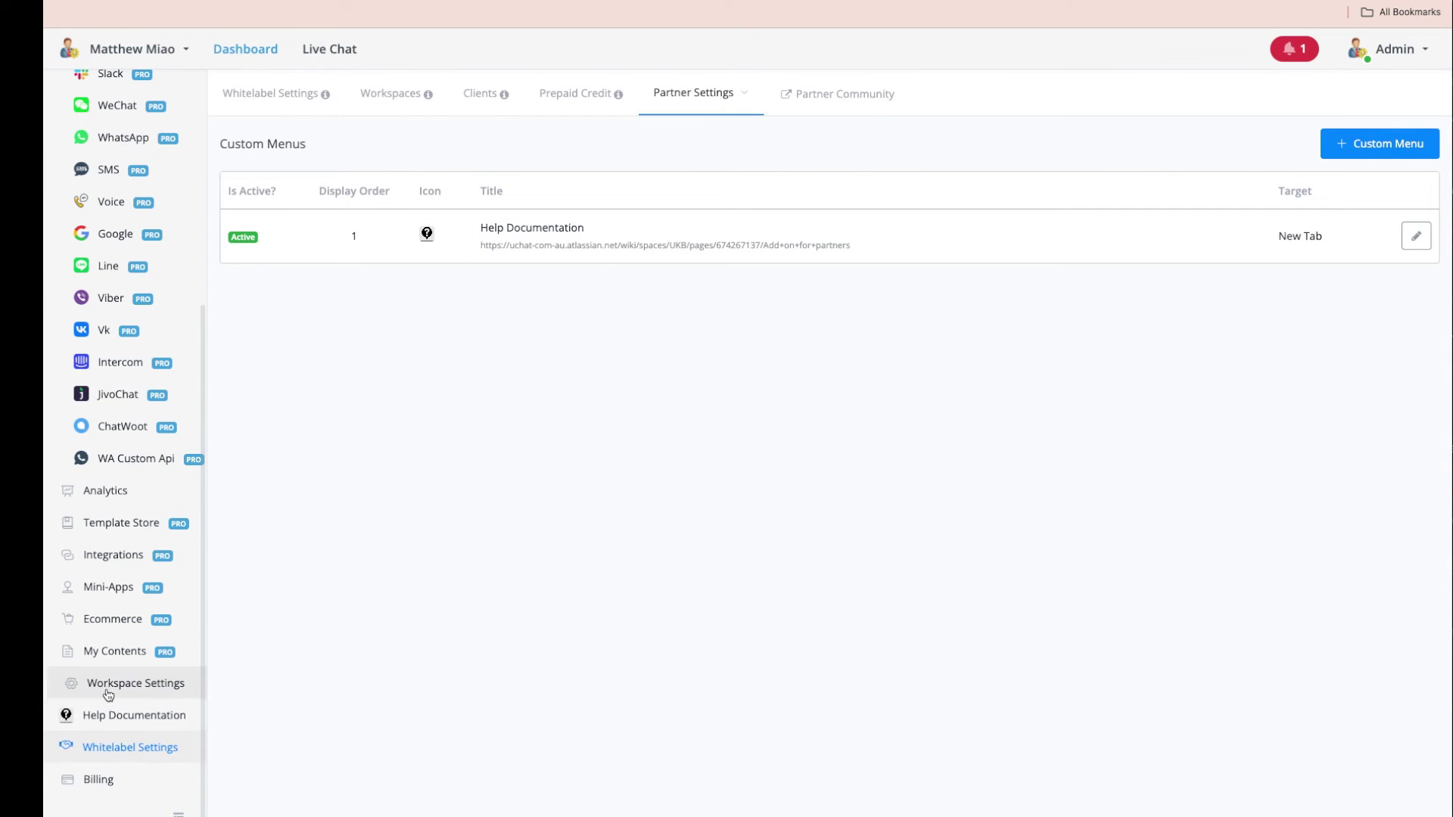
{"action": "left_click", "coordinate": [694, 92]}
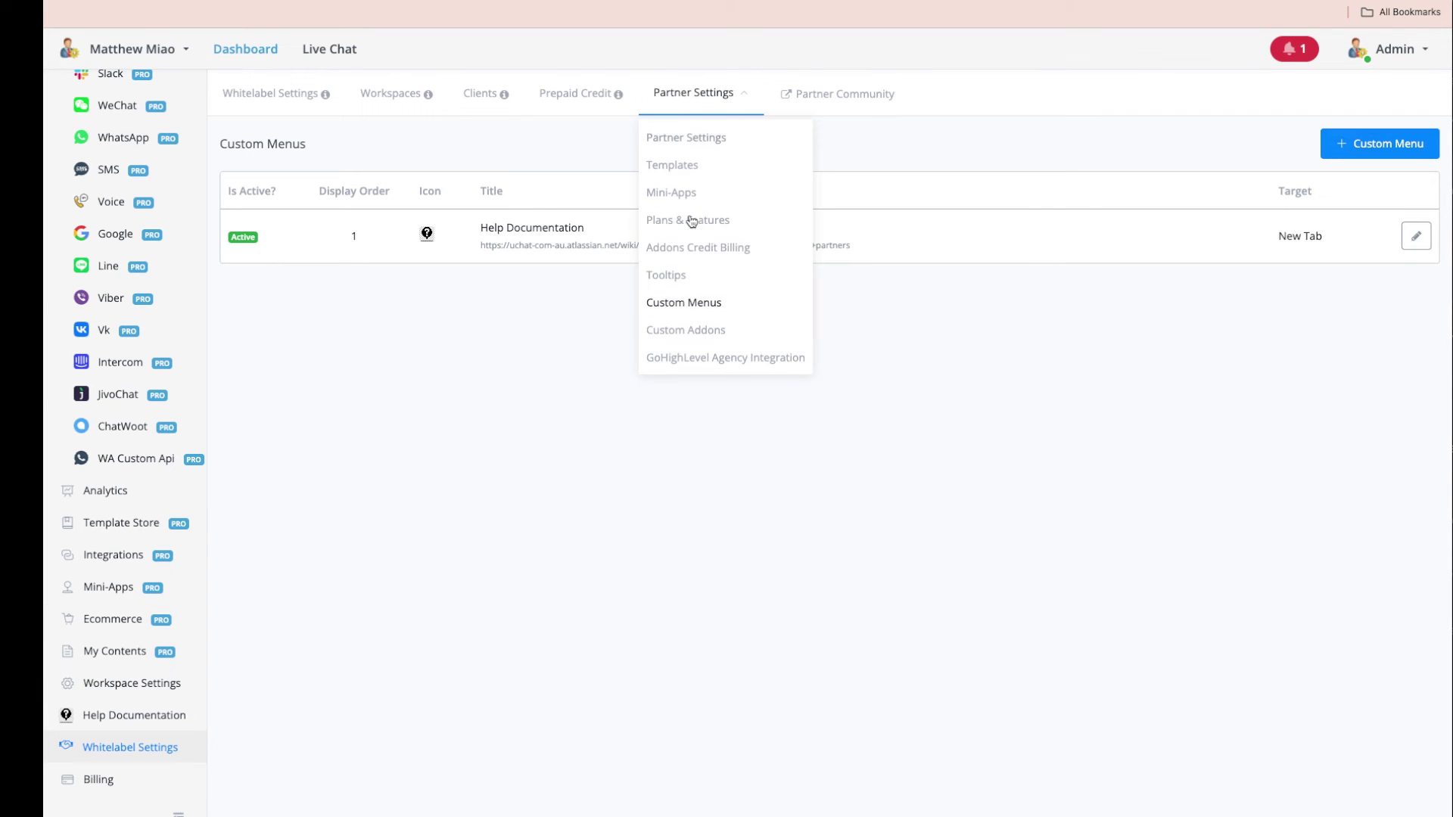
Step: Browse the Custom Addons cards, then open Workspace Settings from the sidebar
{"action": "left_click", "coordinate": [693, 328]}
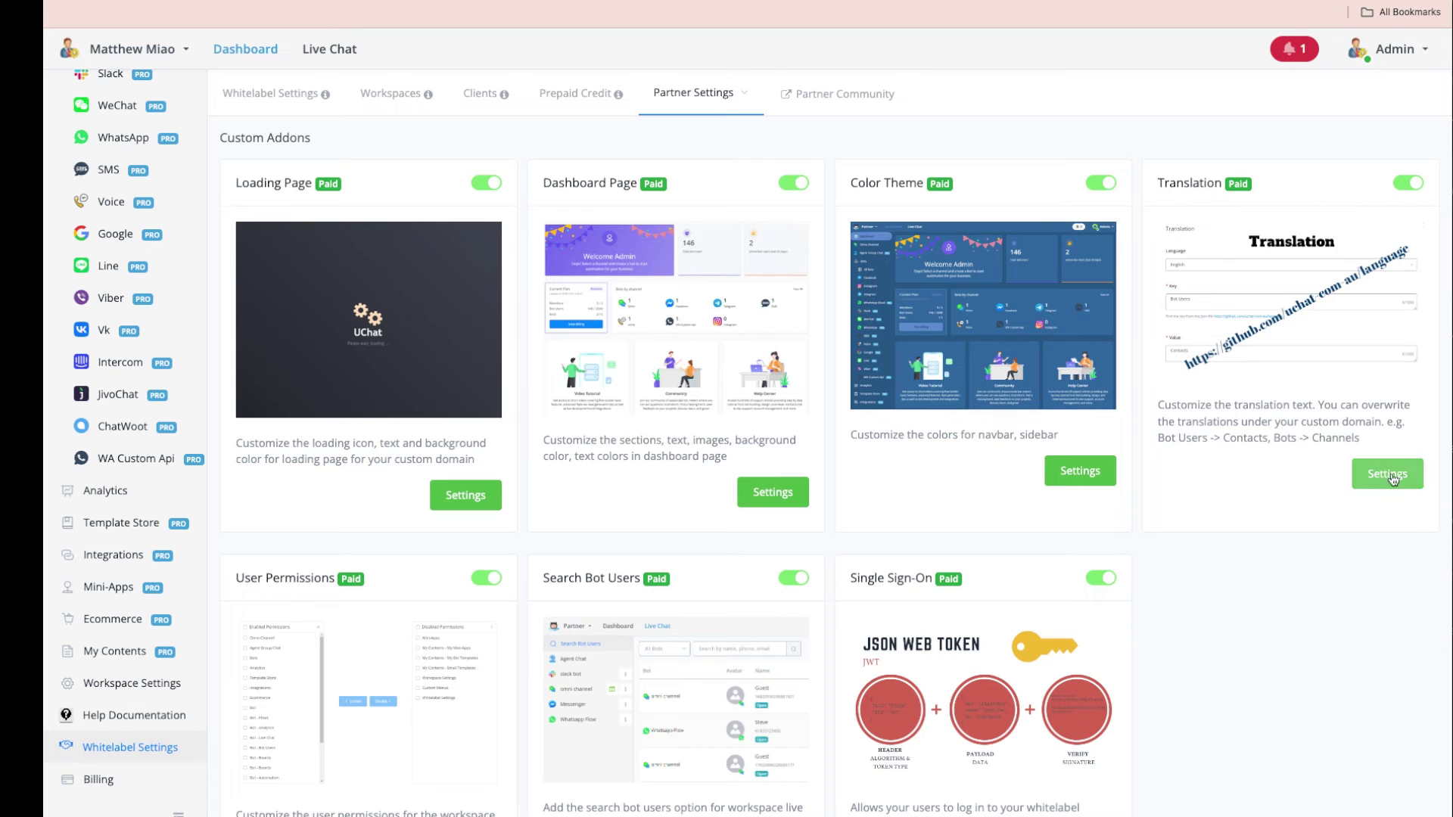
{"action": "scroll", "coordinate": [1302, 371], "scroll_direction": "down", "scroll_amount": 2}
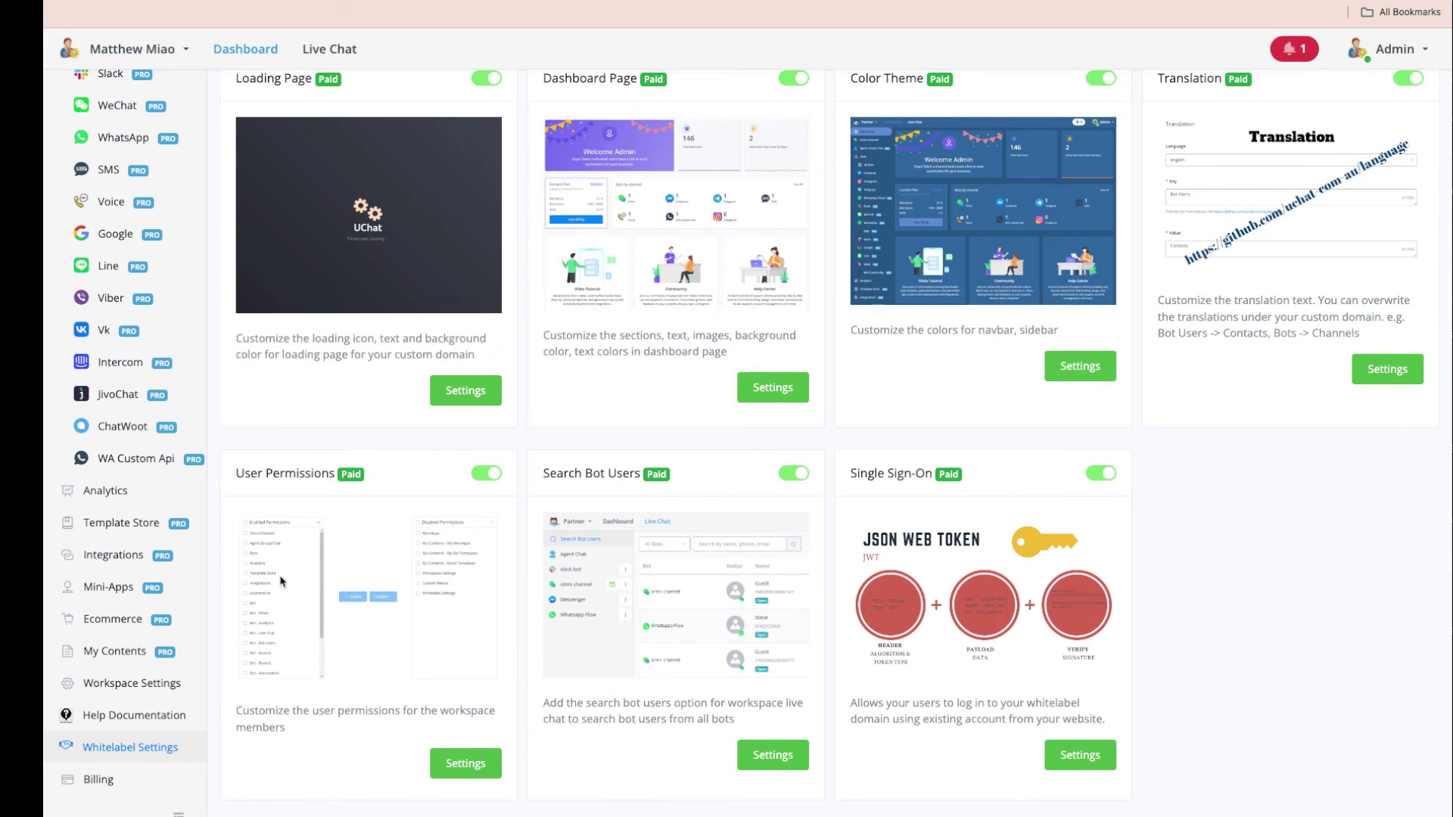
{"action": "left_click", "coordinate": [131, 682]}
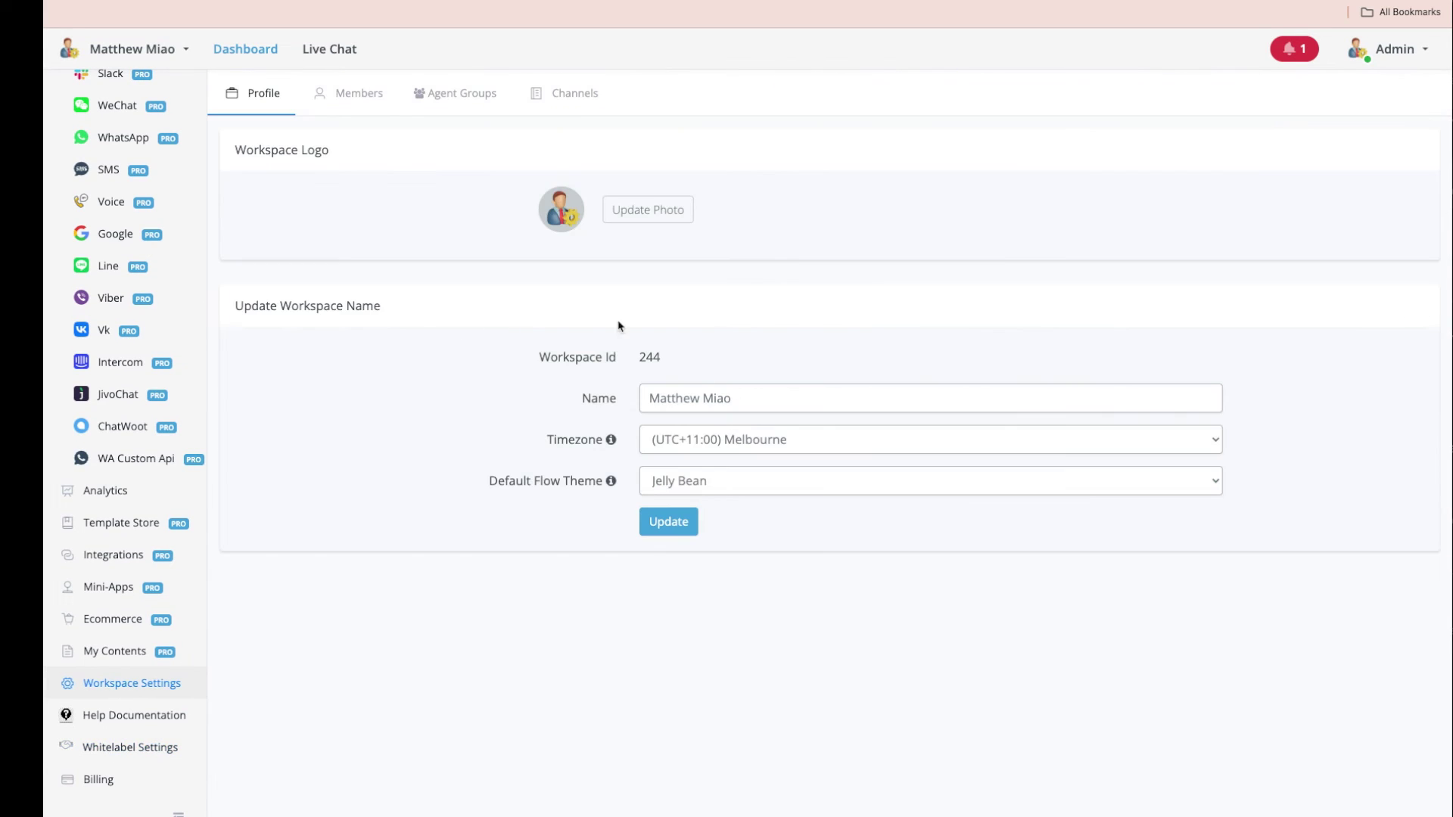
Step: Review the admin member's permissions, ticking Integrations but cancelling so nothing changes, then return to Whitelabel Settings
{"action": "left_click", "coordinate": [358, 96]}
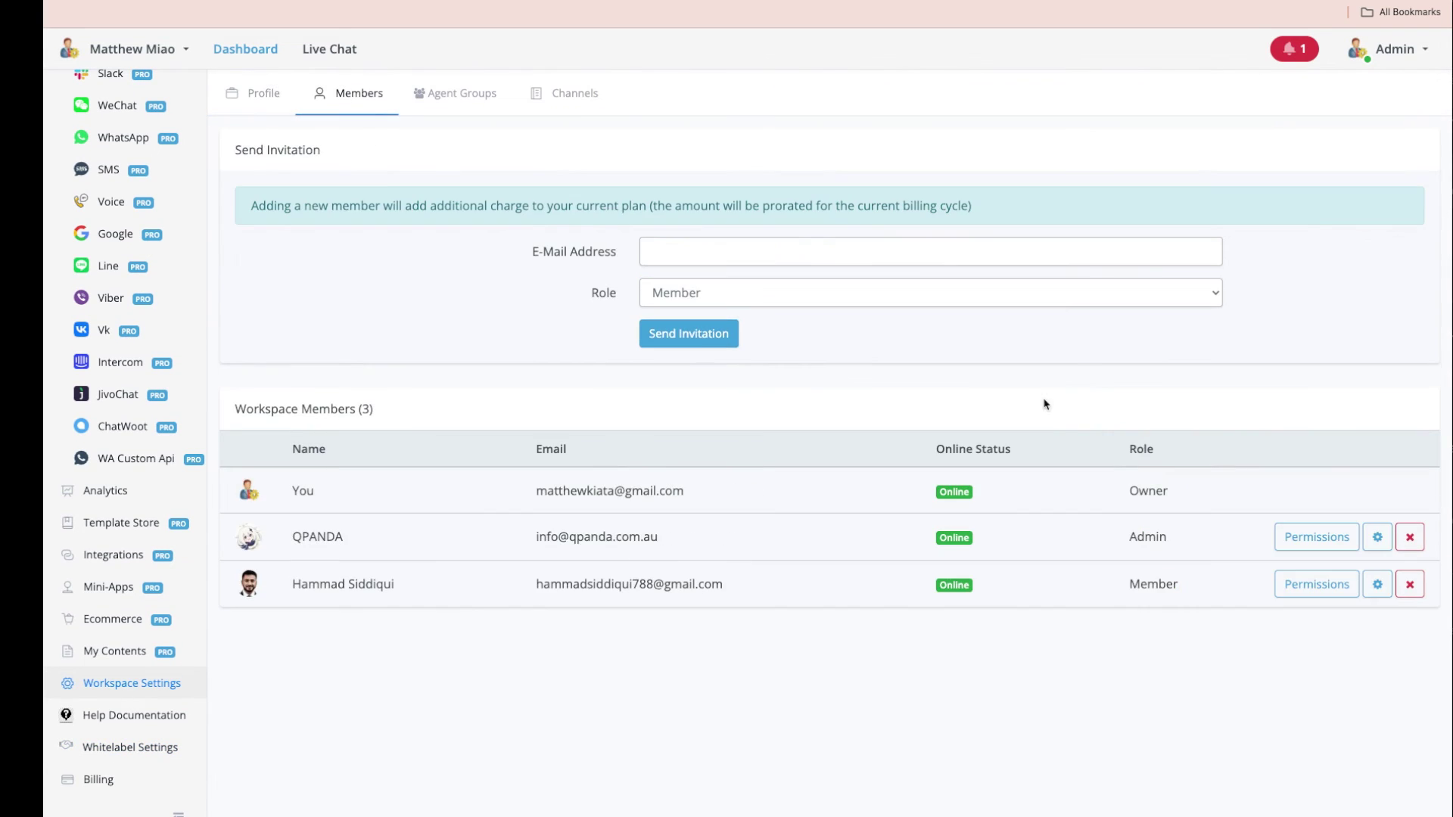
{"action": "left_click", "coordinate": [1319, 537]}
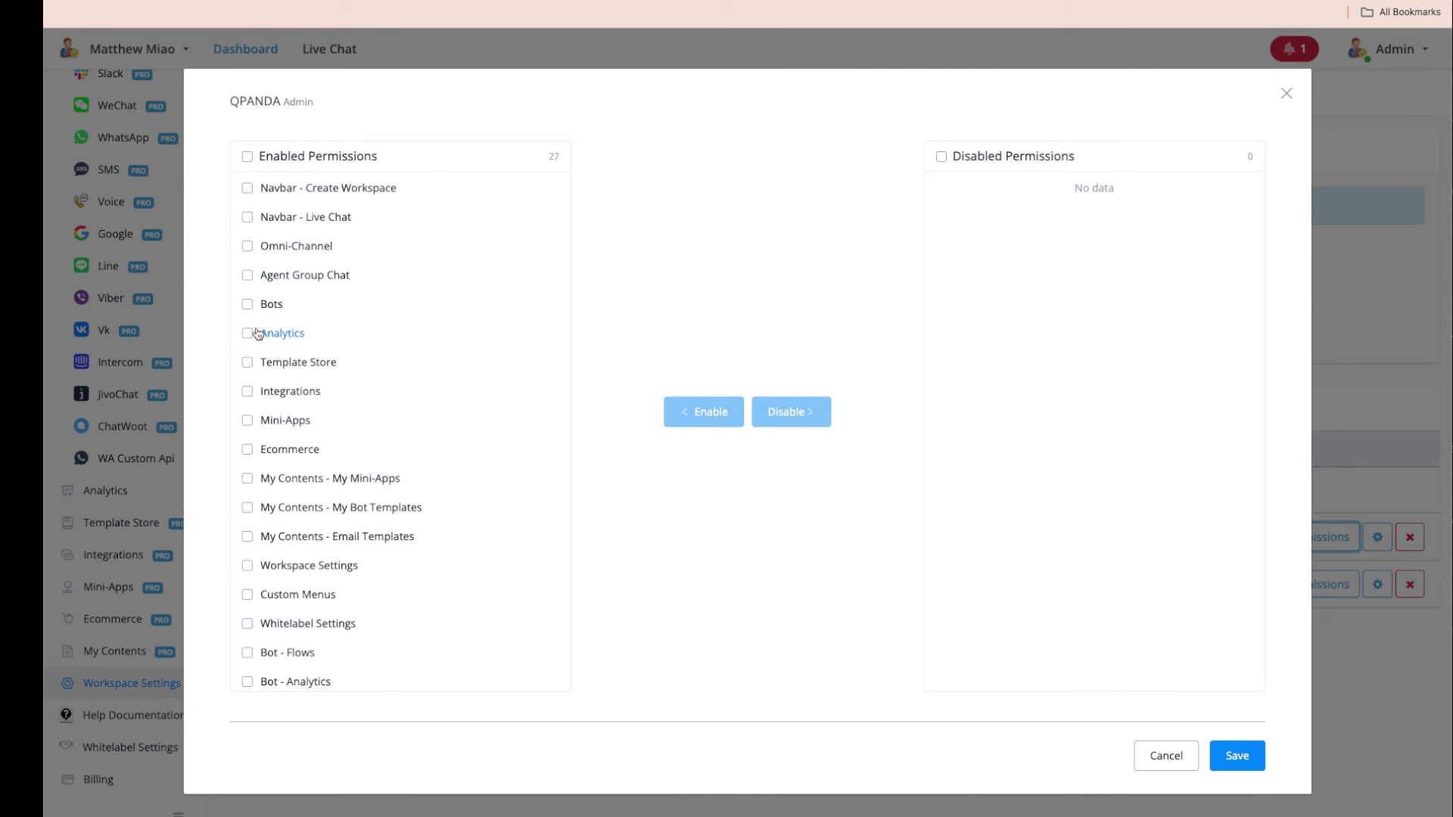
{"action": "left_click", "coordinate": [247, 392]}
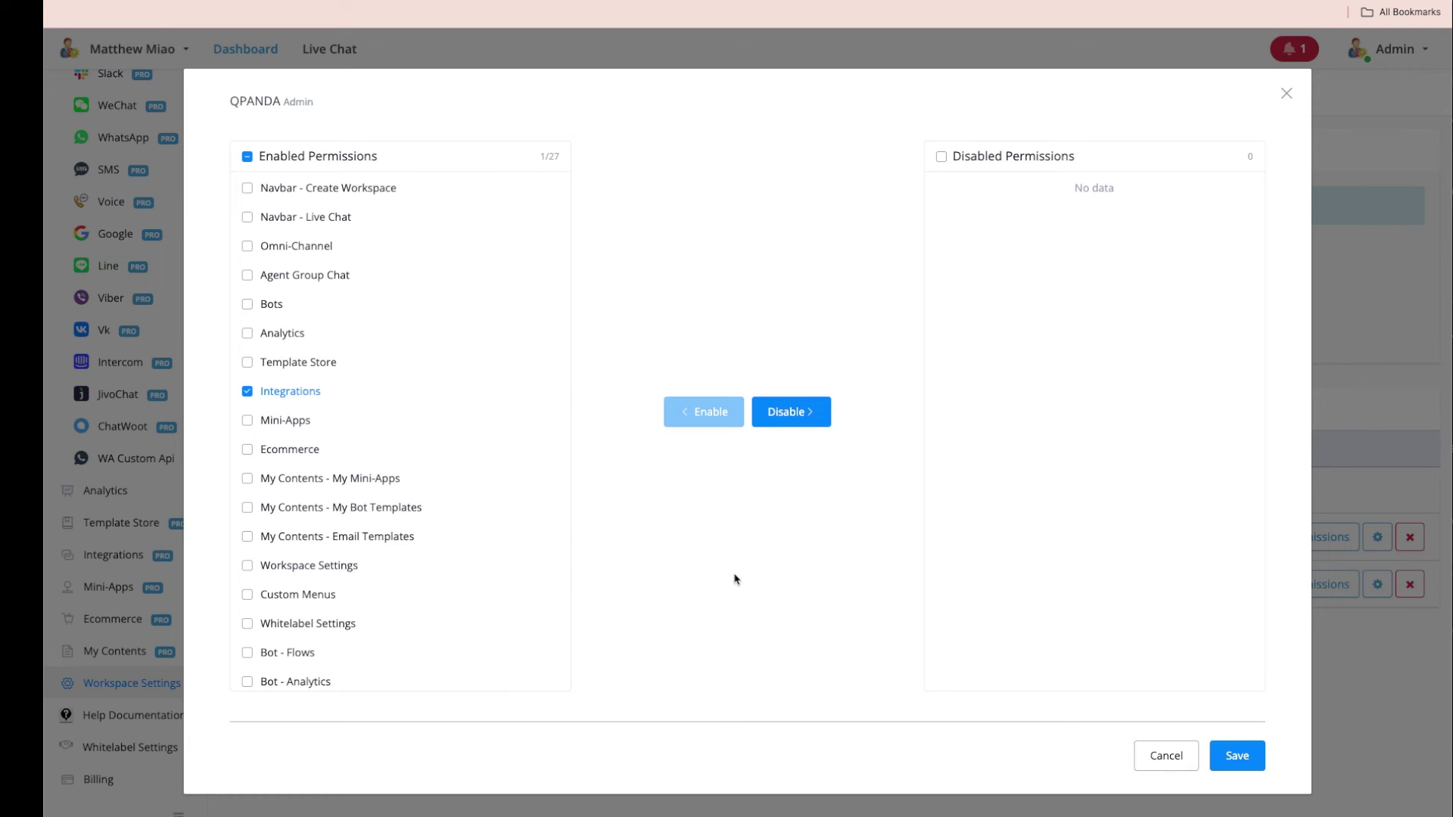
{"action": "left_click", "coordinate": [1166, 756]}
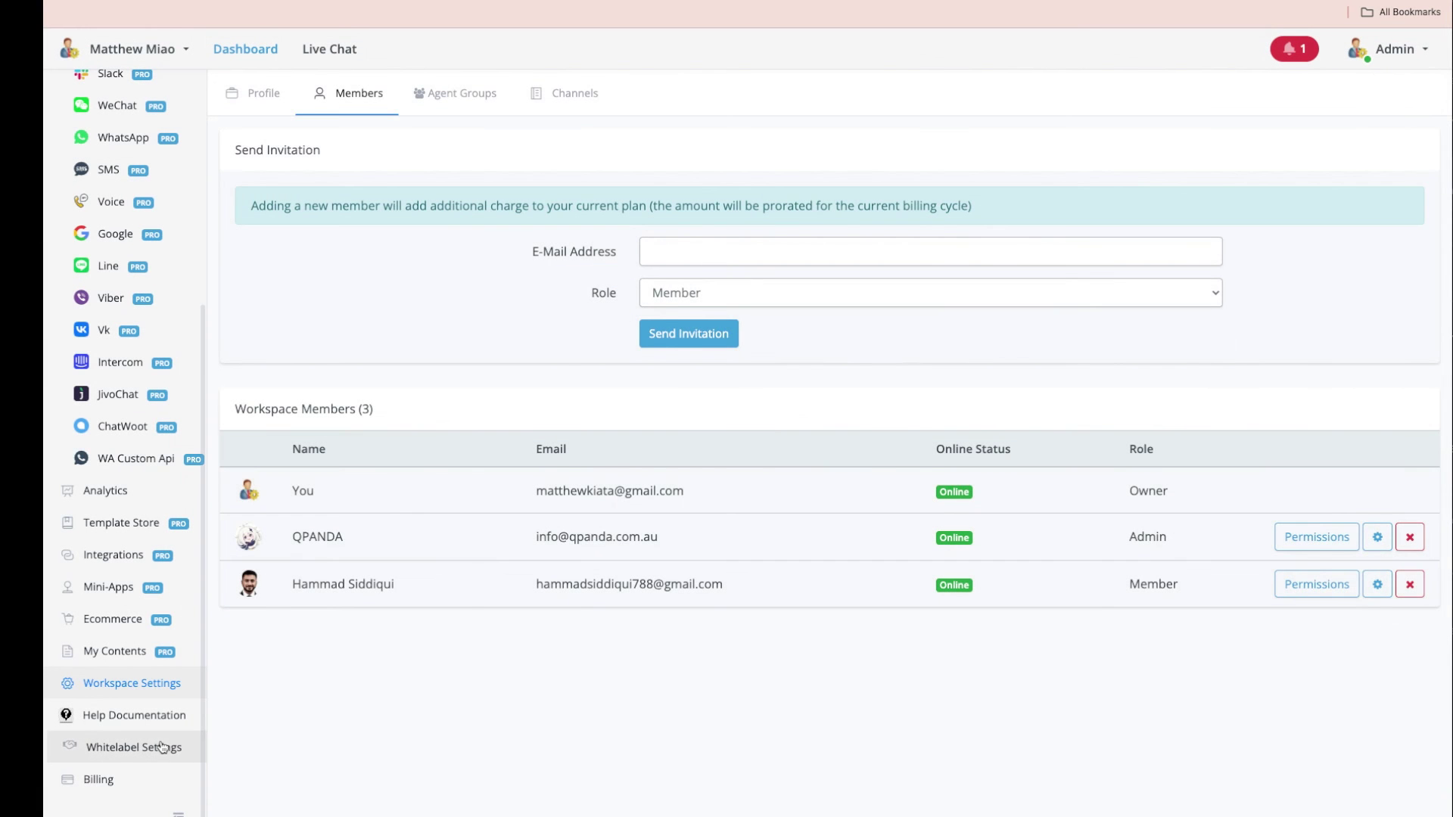
{"action": "left_click", "coordinate": [129, 747]}
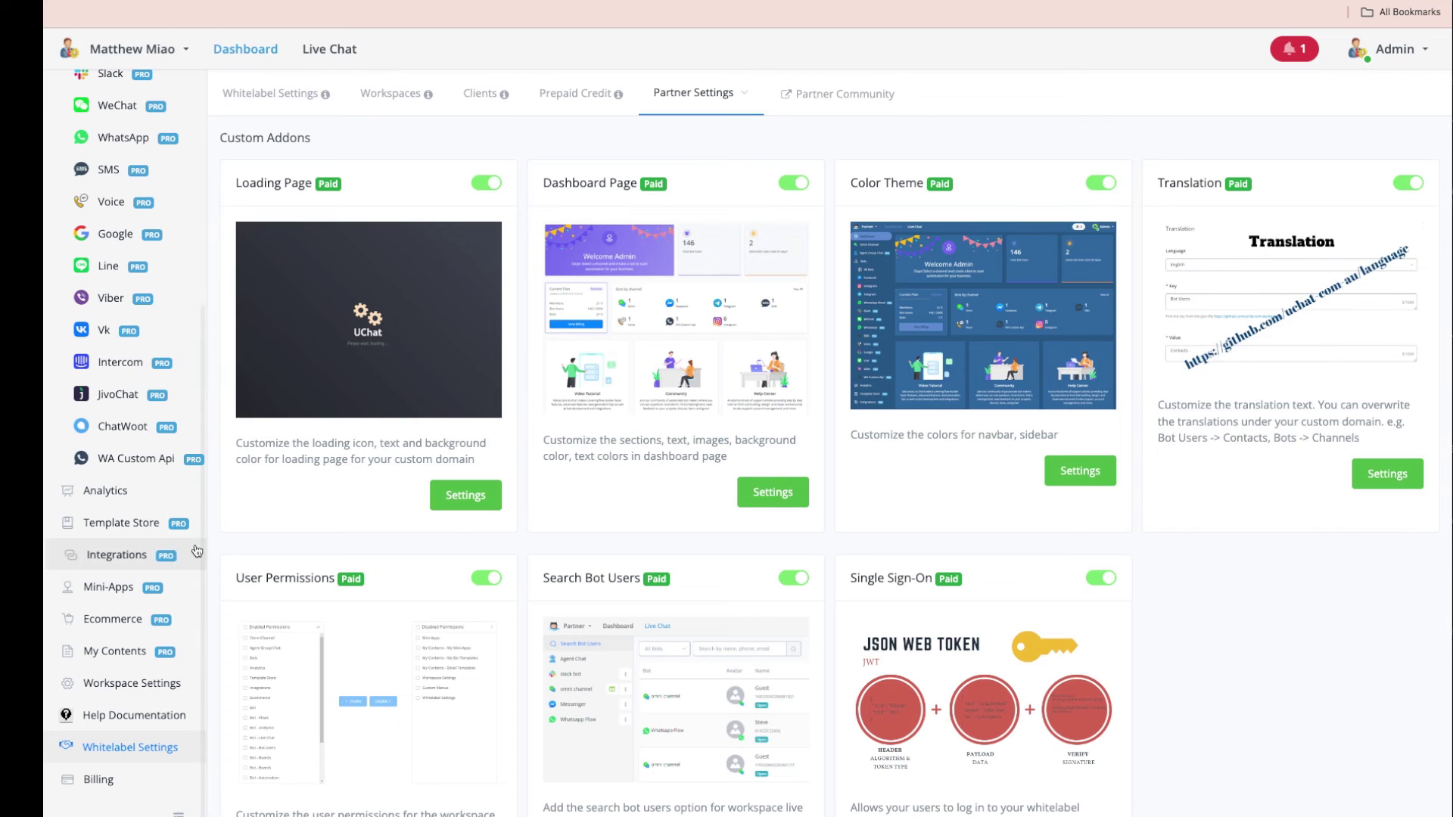
Step: Visit the Live Chat area and list all bot users across bots
{"action": "scroll", "coordinate": [364, 694], "scroll_direction": "down", "scroll_amount": 2}
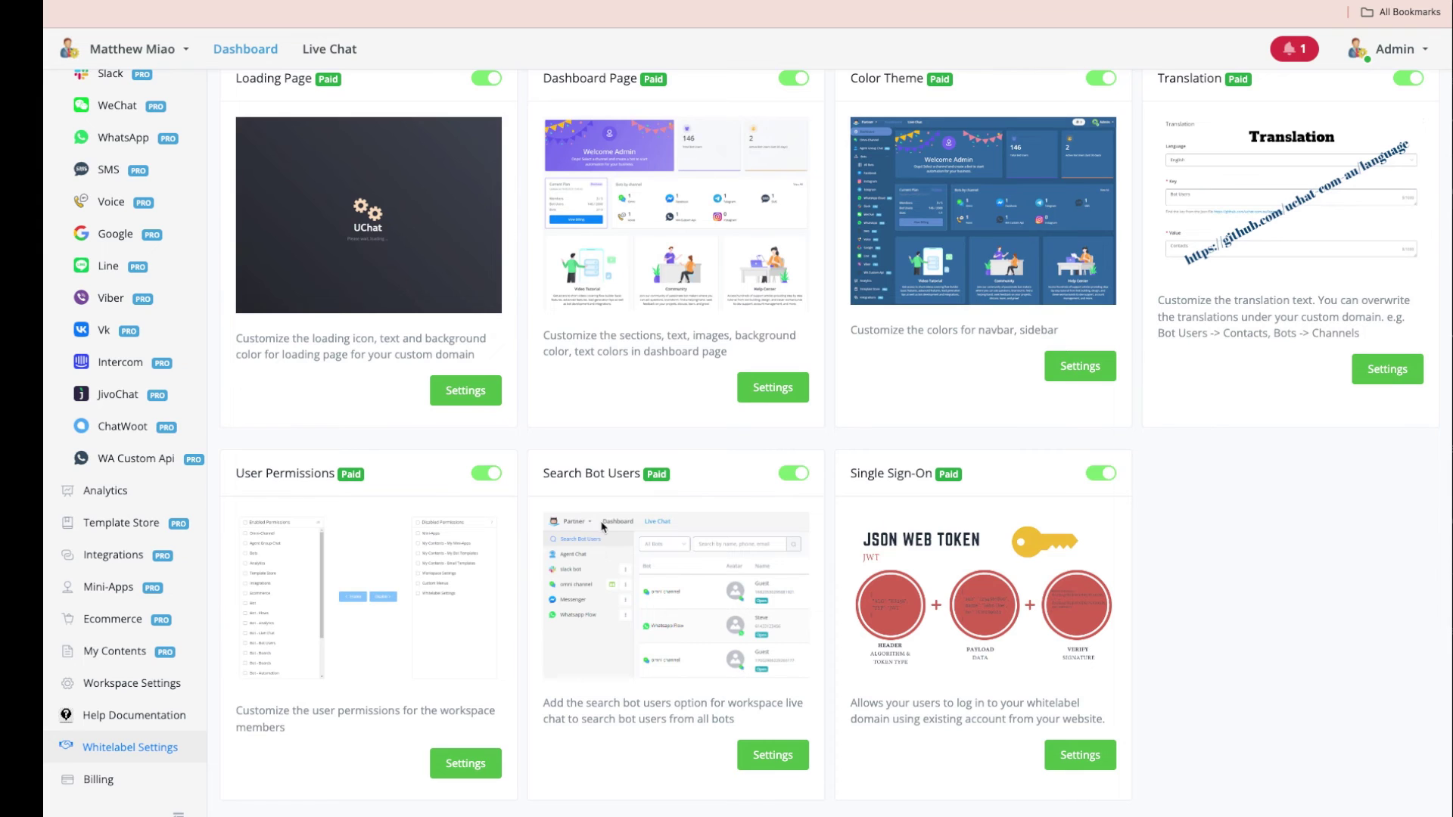
{"action": "left_click", "coordinate": [332, 49]}
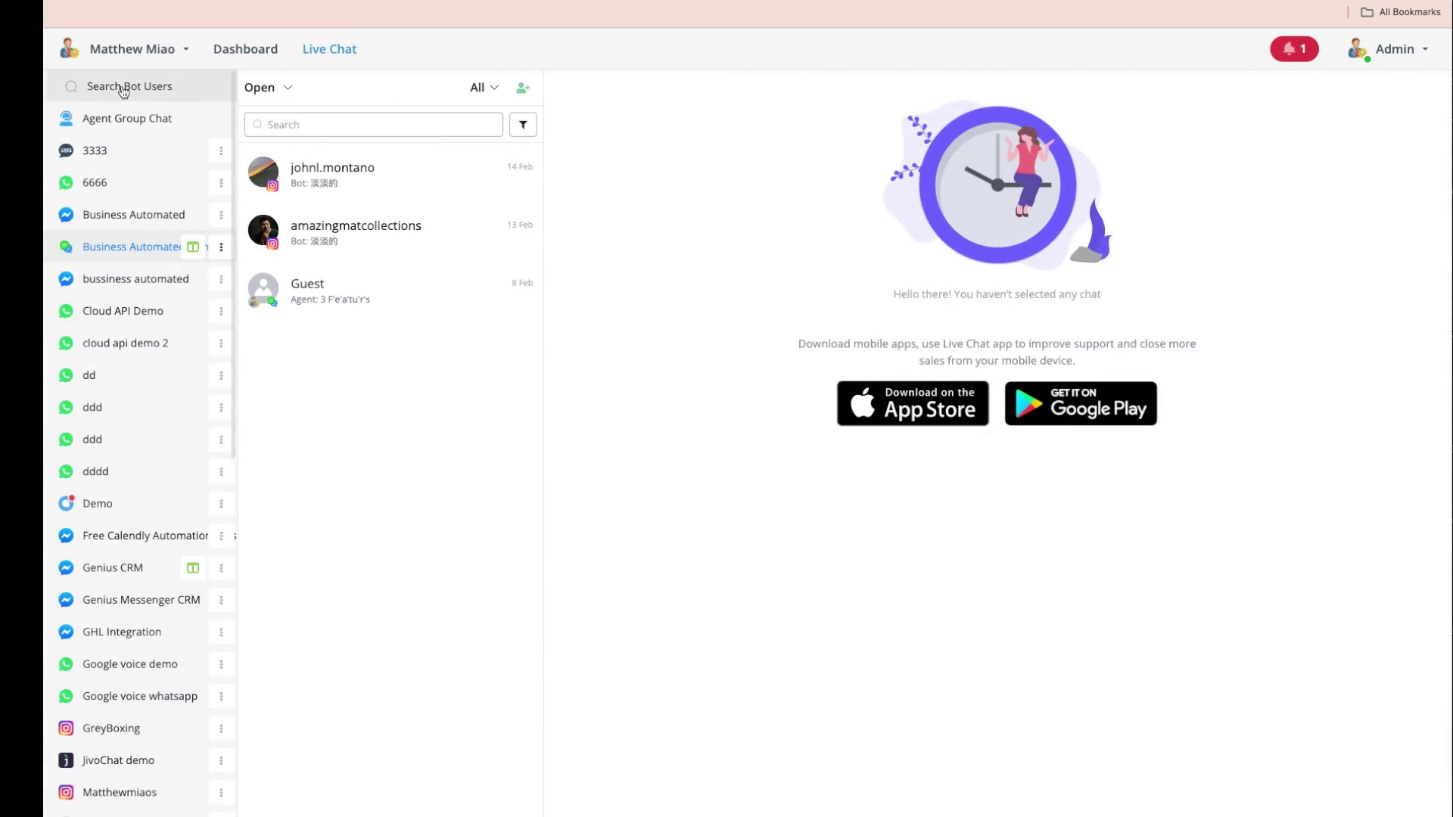
{"action": "left_click", "coordinate": [123, 86]}
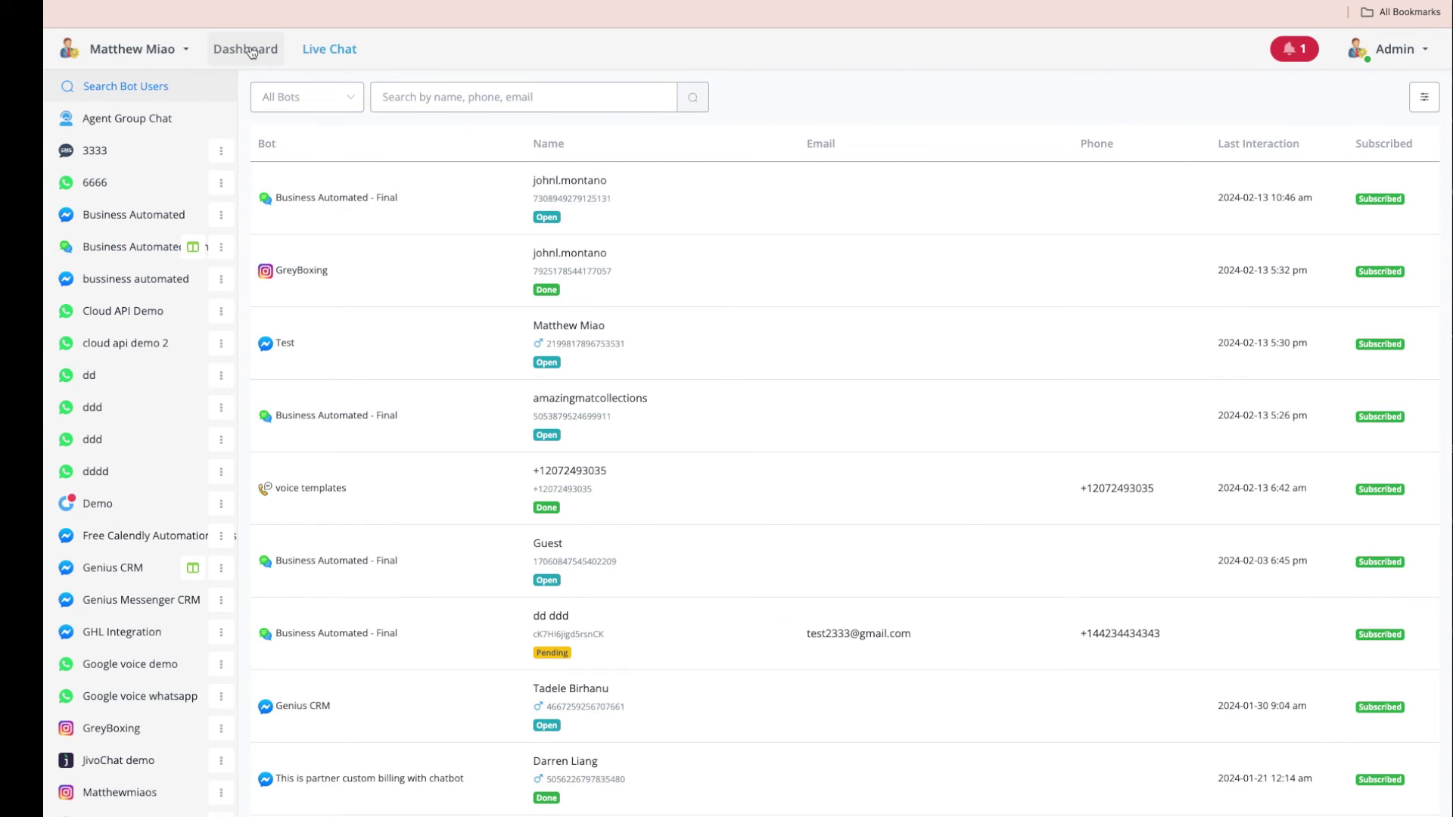
Step: Go back to Partner Settings > Custom Addons and browse the sections dropdown
{"action": "mouse_move", "coordinate": [716, 110]}
{"action": "left_click", "coordinate": [707, 330]}
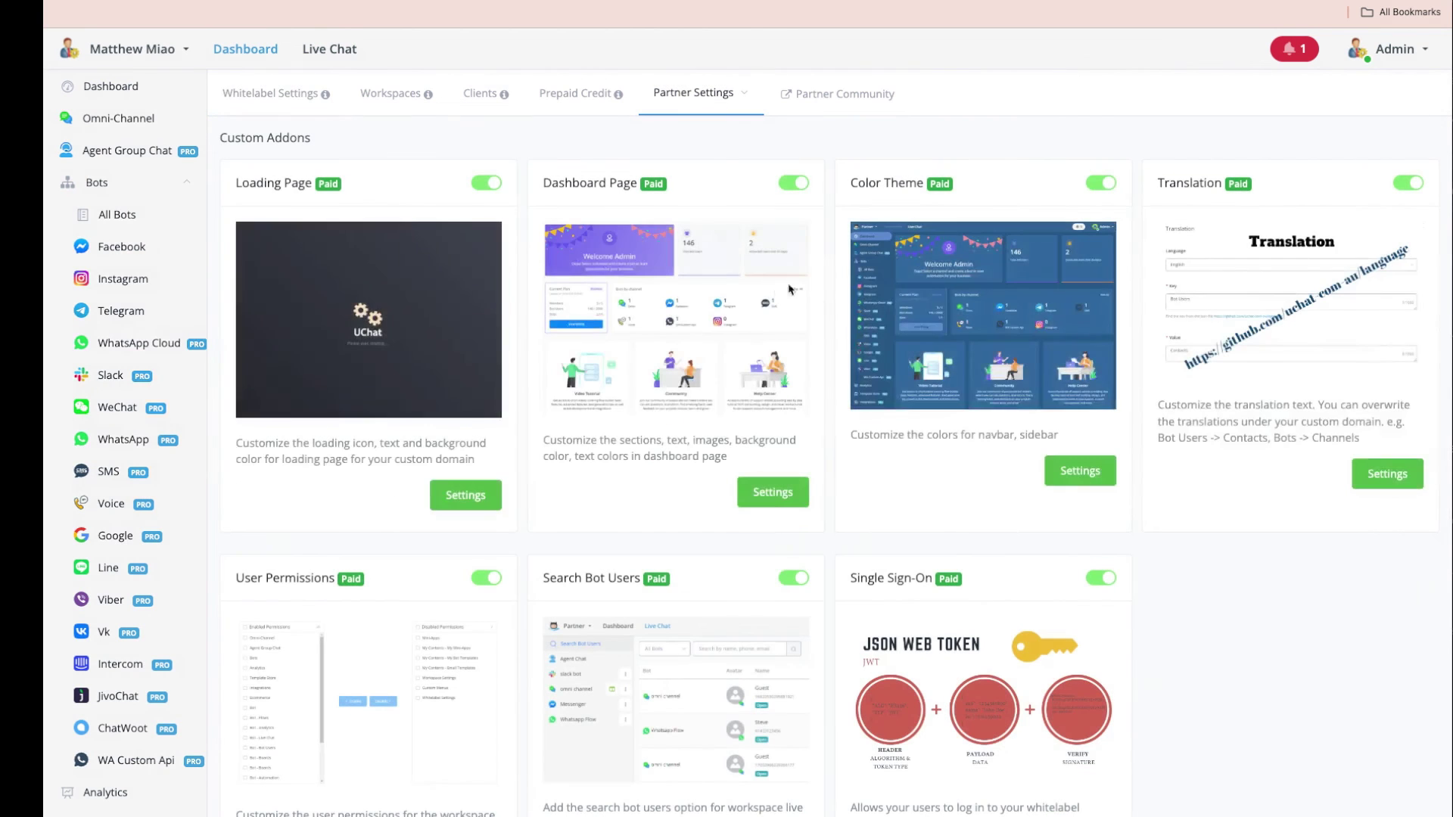
{"action": "scroll", "coordinate": [861, 575], "scroll_direction": "down", "scroll_amount": 2}
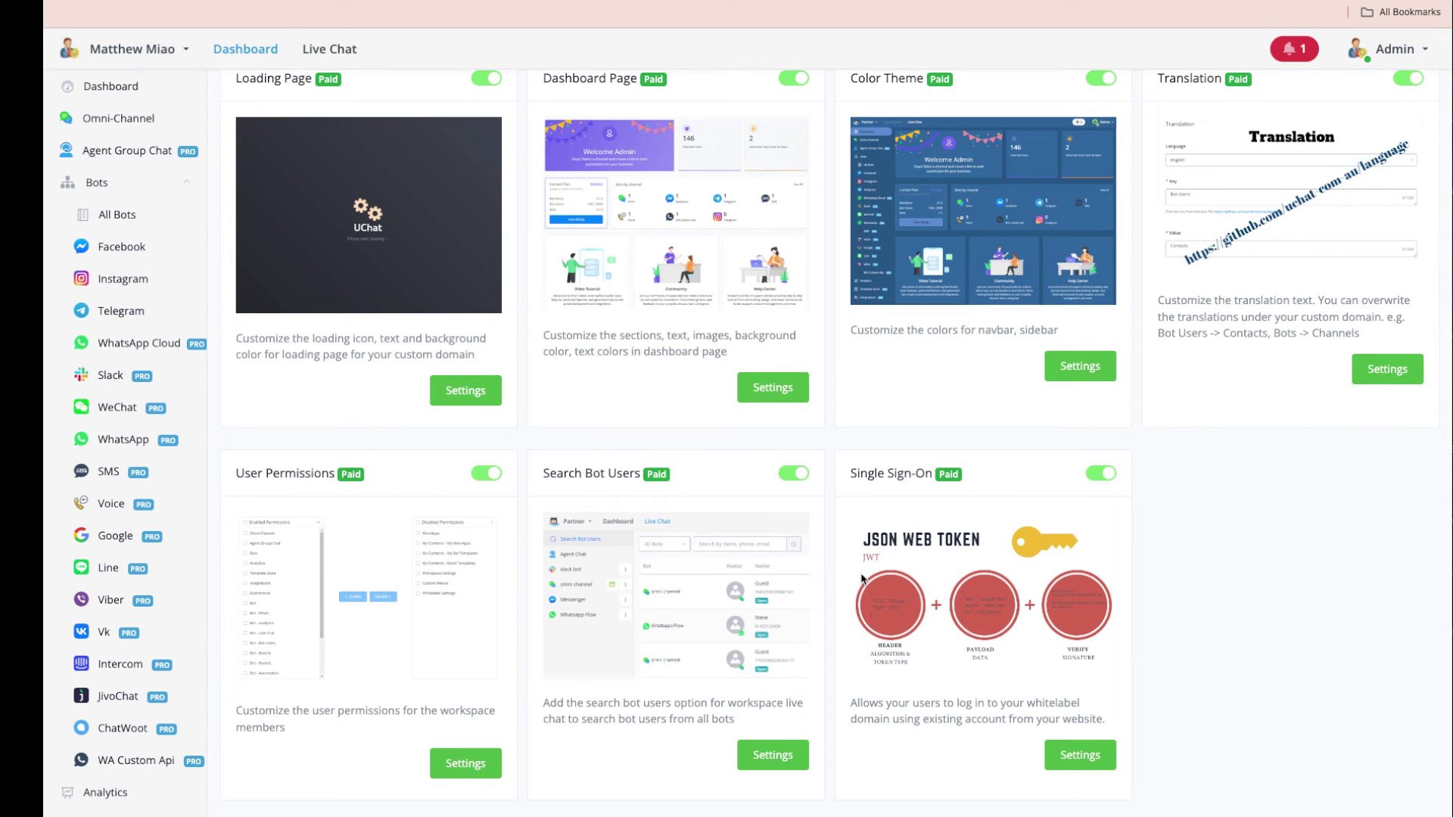
{"action": "scroll", "coordinate": [1026, 552], "scroll_direction": "up", "scroll_amount": 2}
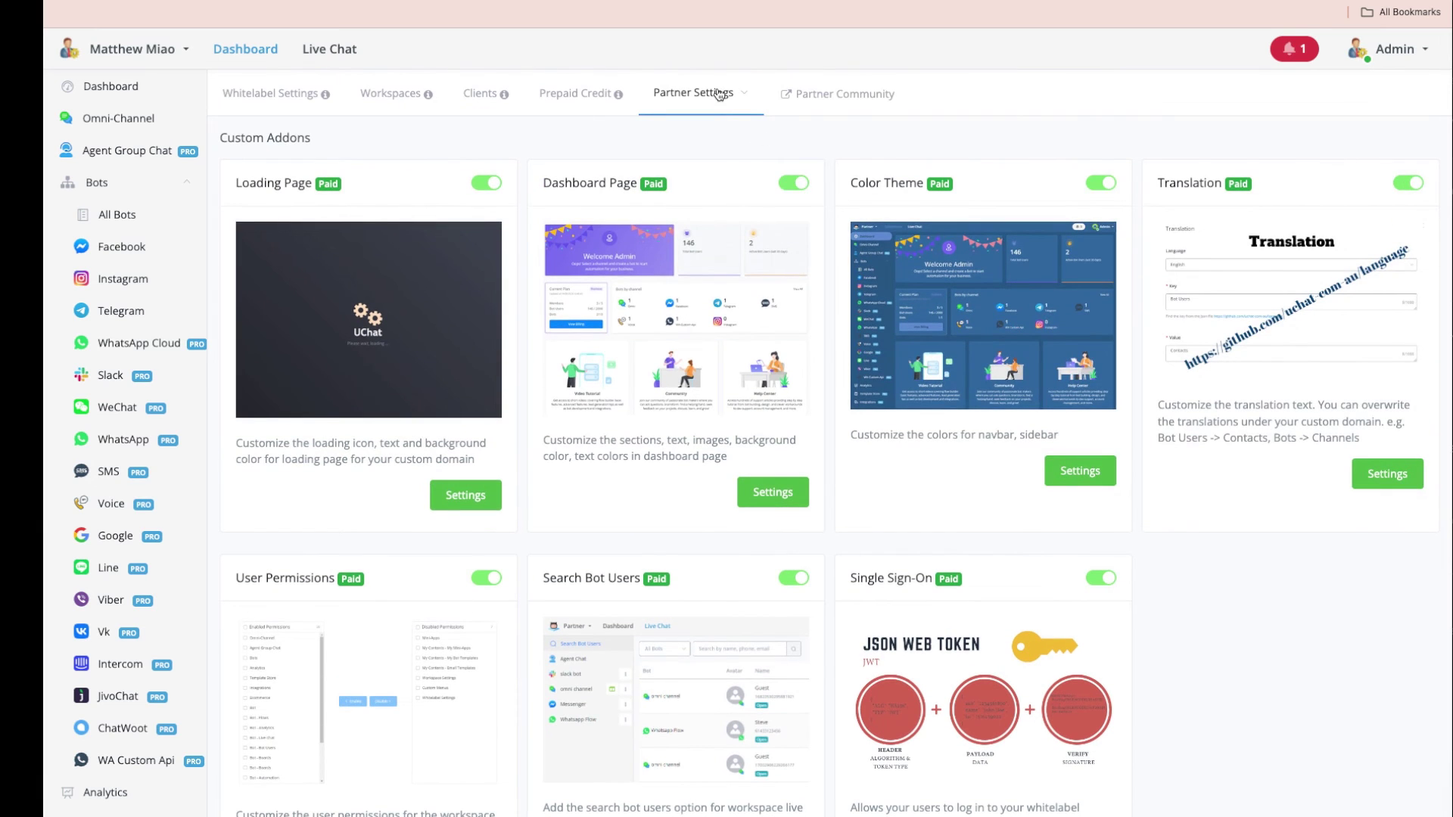
{"action": "left_click", "coordinate": [694, 92]}
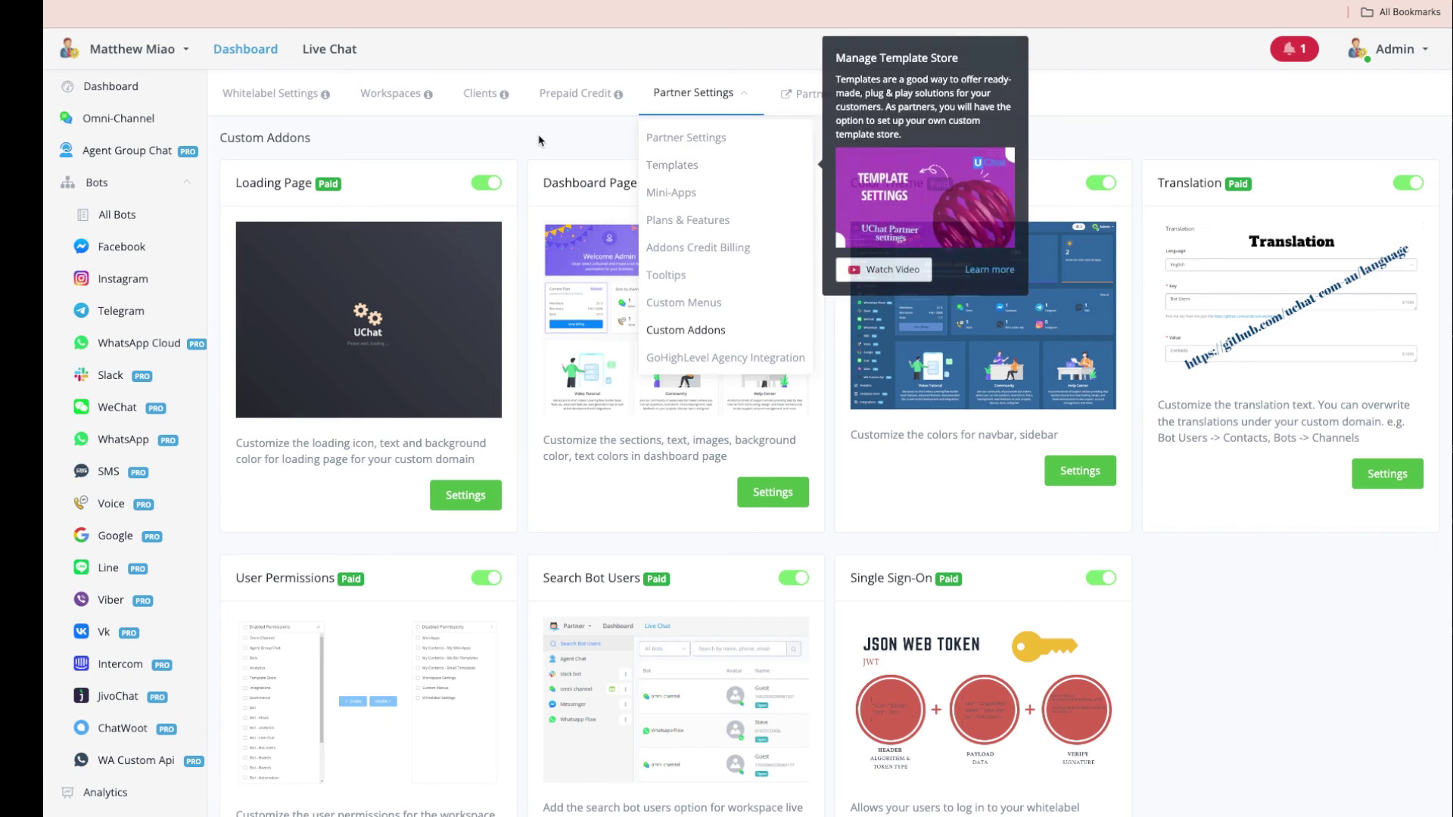
{"action": "left_click", "coordinate": [562, 140]}
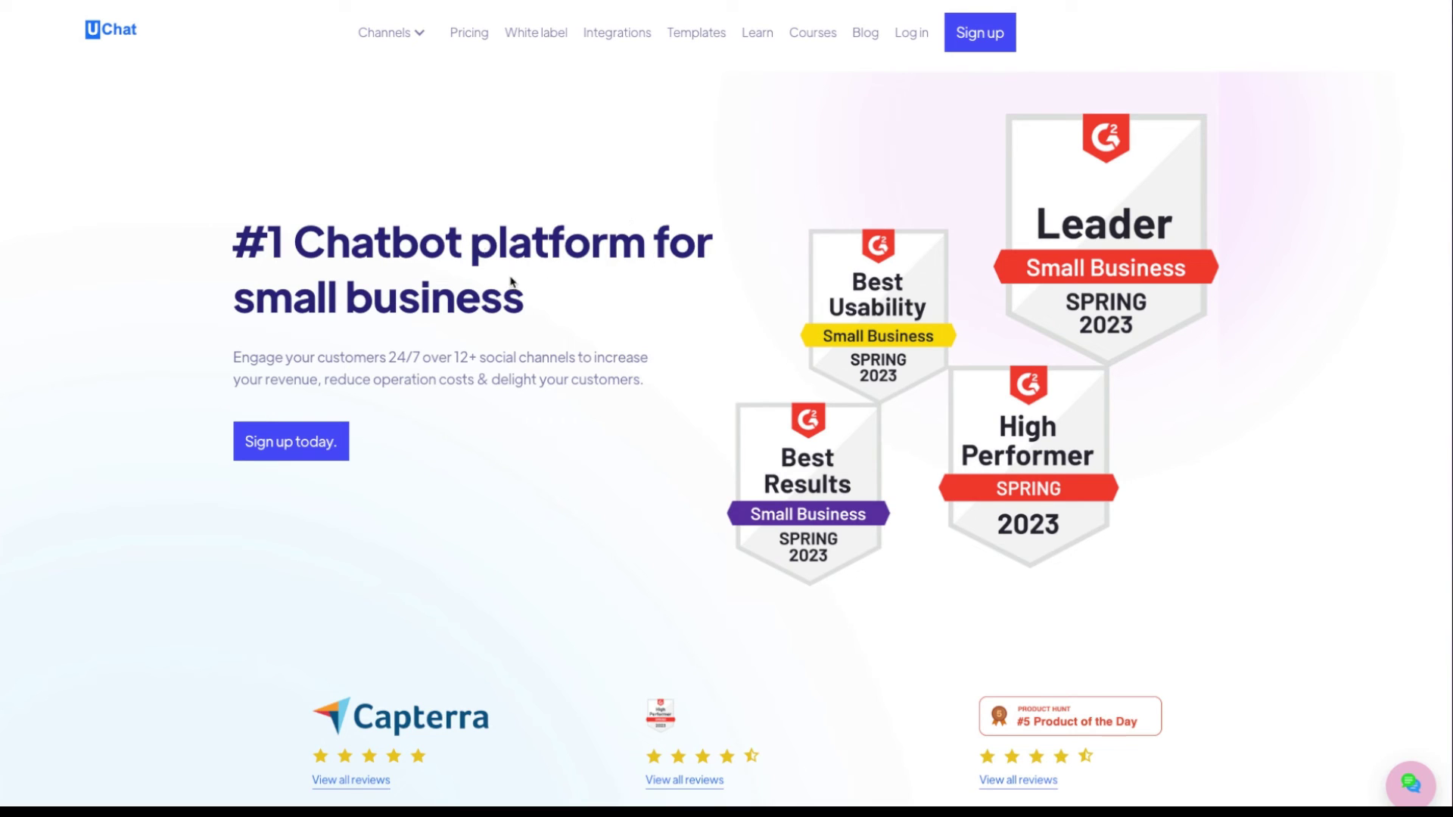
Step: Browse the website's Templates page of 200+ plug & play chatbot templates
{"action": "left_click", "coordinate": [697, 33]}
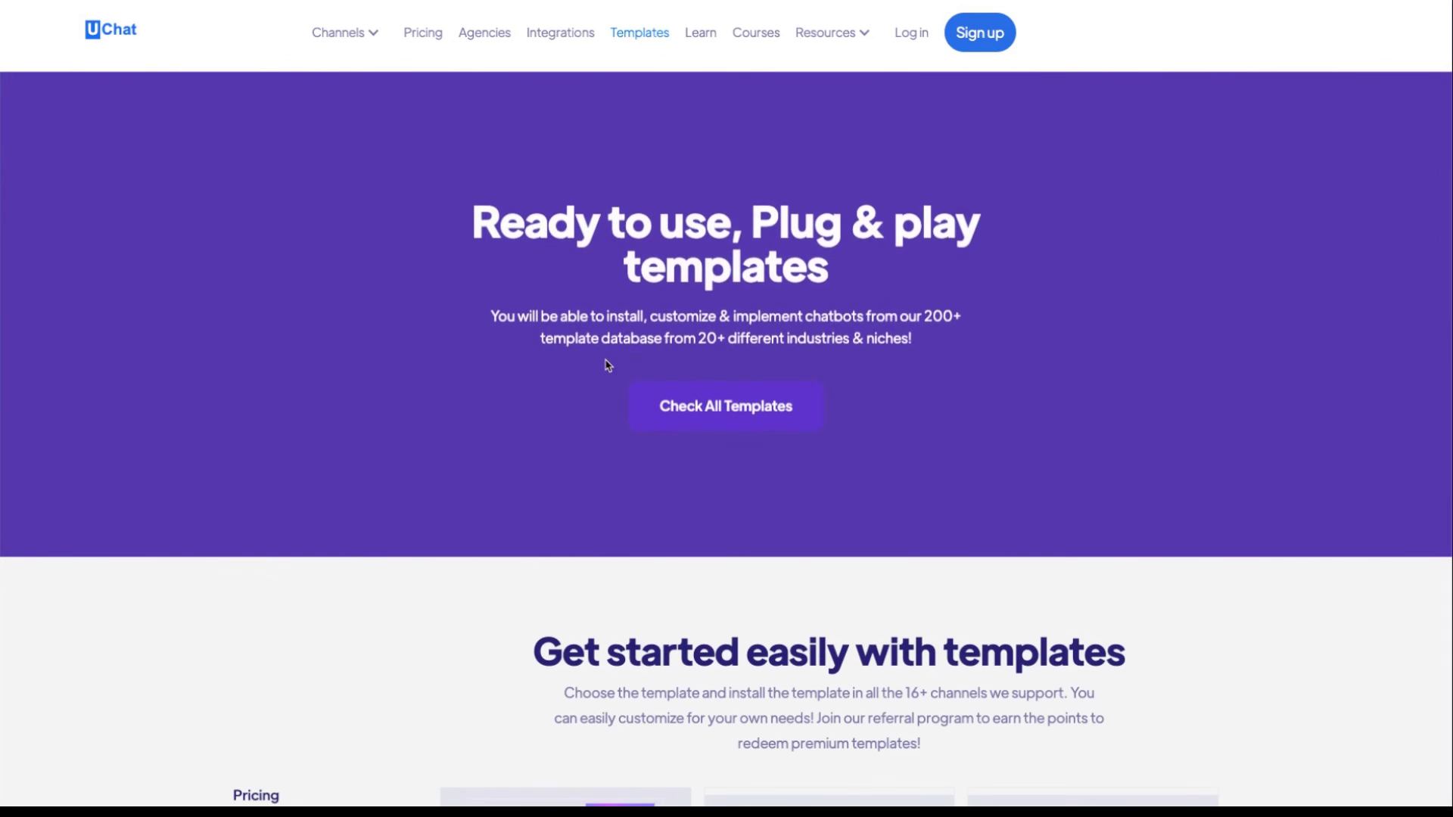
{"action": "scroll", "coordinate": [605, 365], "scroll_direction": "down", "scroll_amount": 8}
{"action": "scroll", "coordinate": [608, 367], "scroll_direction": "down", "scroll_amount": 1}
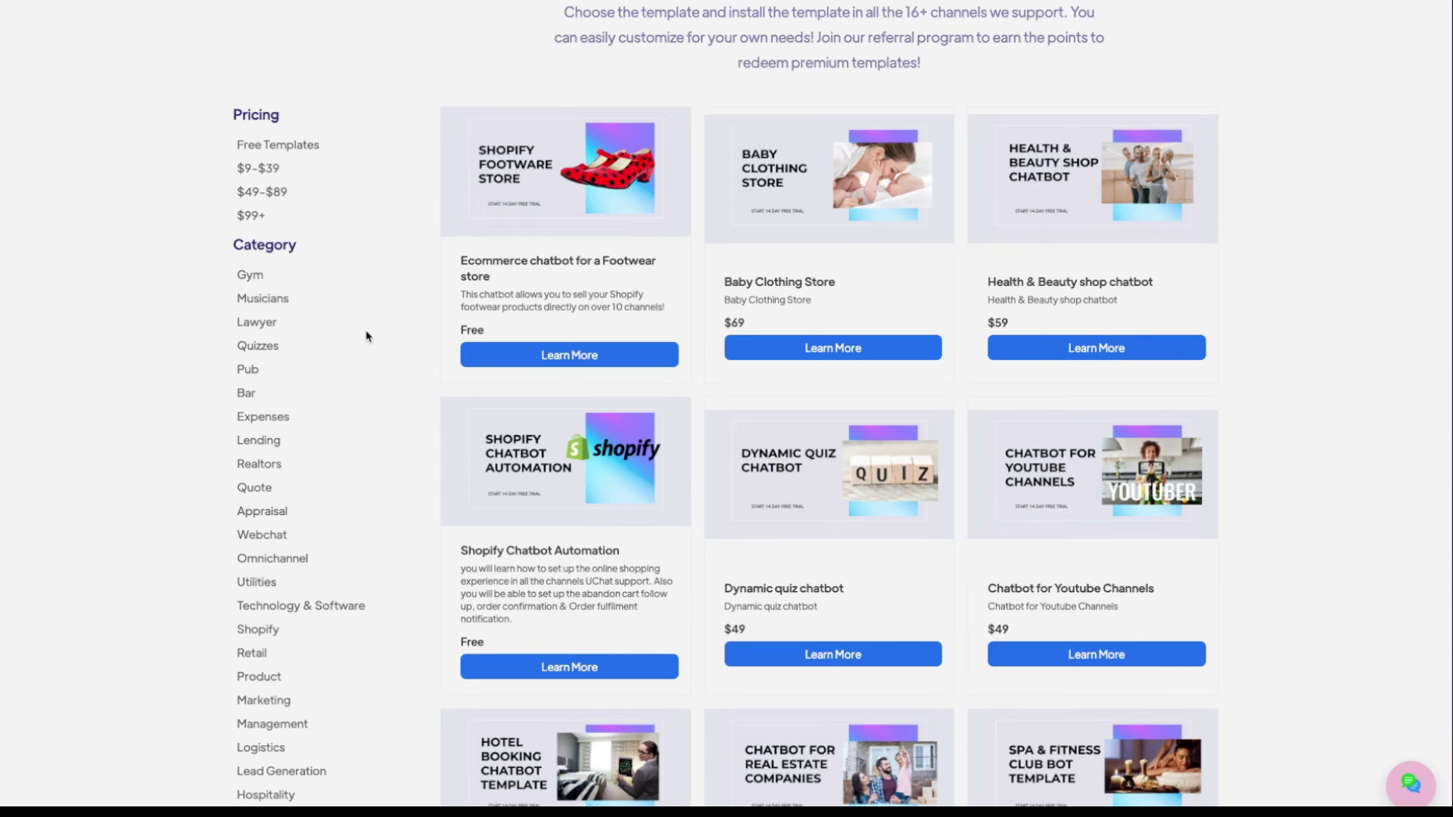
{"action": "scroll", "coordinate": [366, 336], "scroll_direction": "up", "scroll_amount": 10}
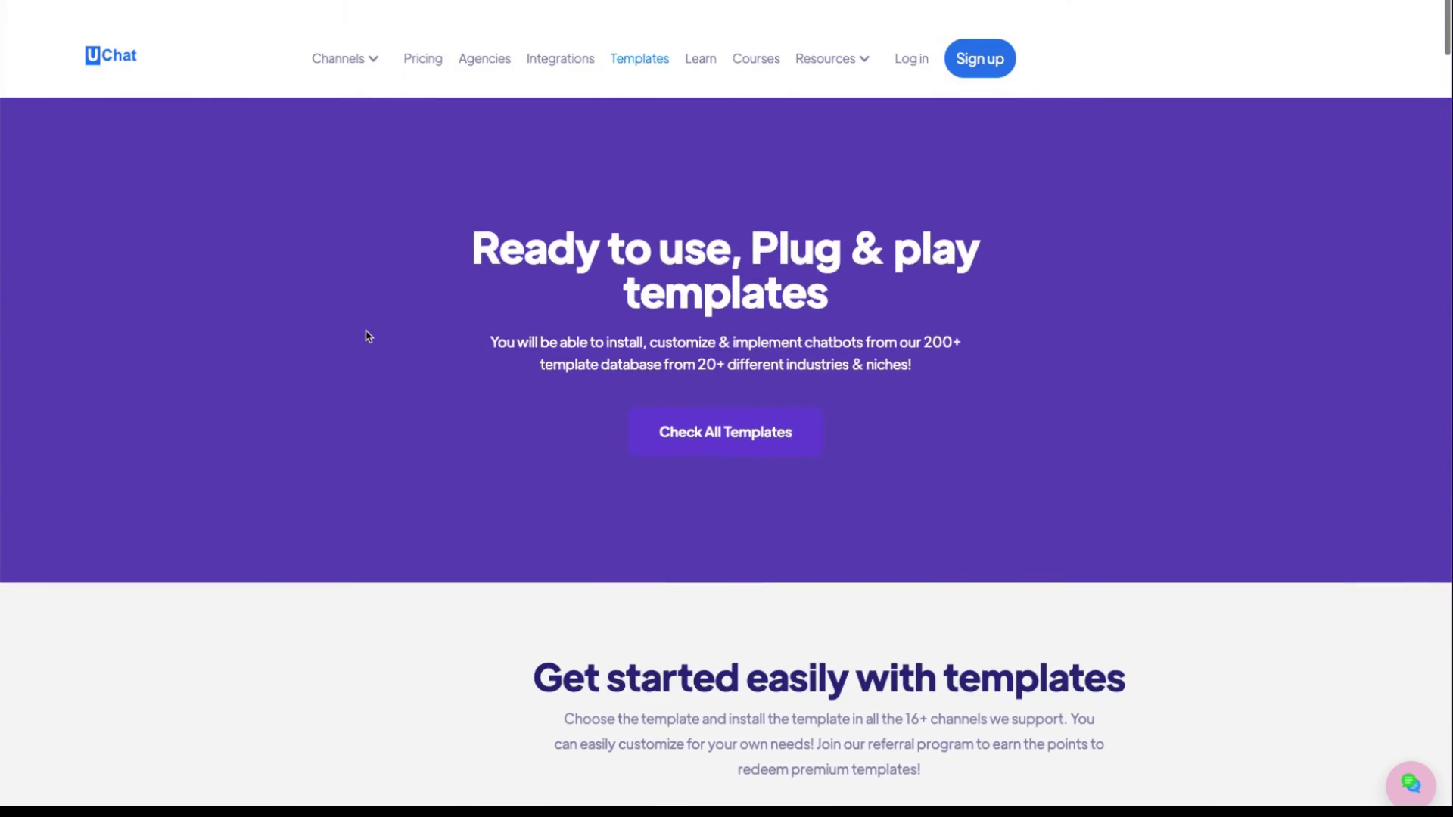
{"action": "left_click", "coordinate": [756, 34]}
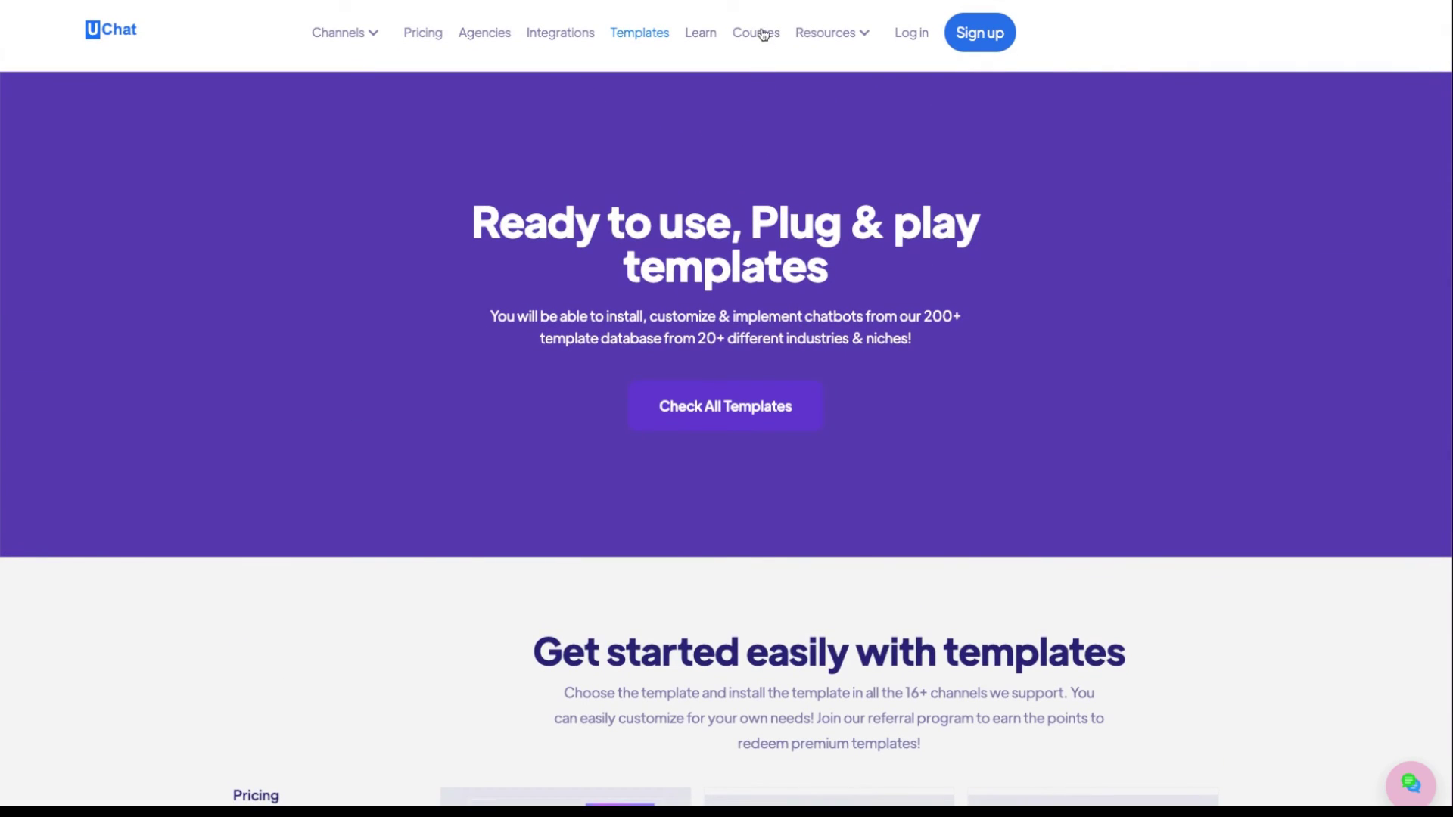
Step: Scroll through the course cards, such as Build a fully conversational AI Chatbot, and back up
{"action": "scroll", "coordinate": [608, 288], "scroll_direction": "down", "scroll_amount": 2}
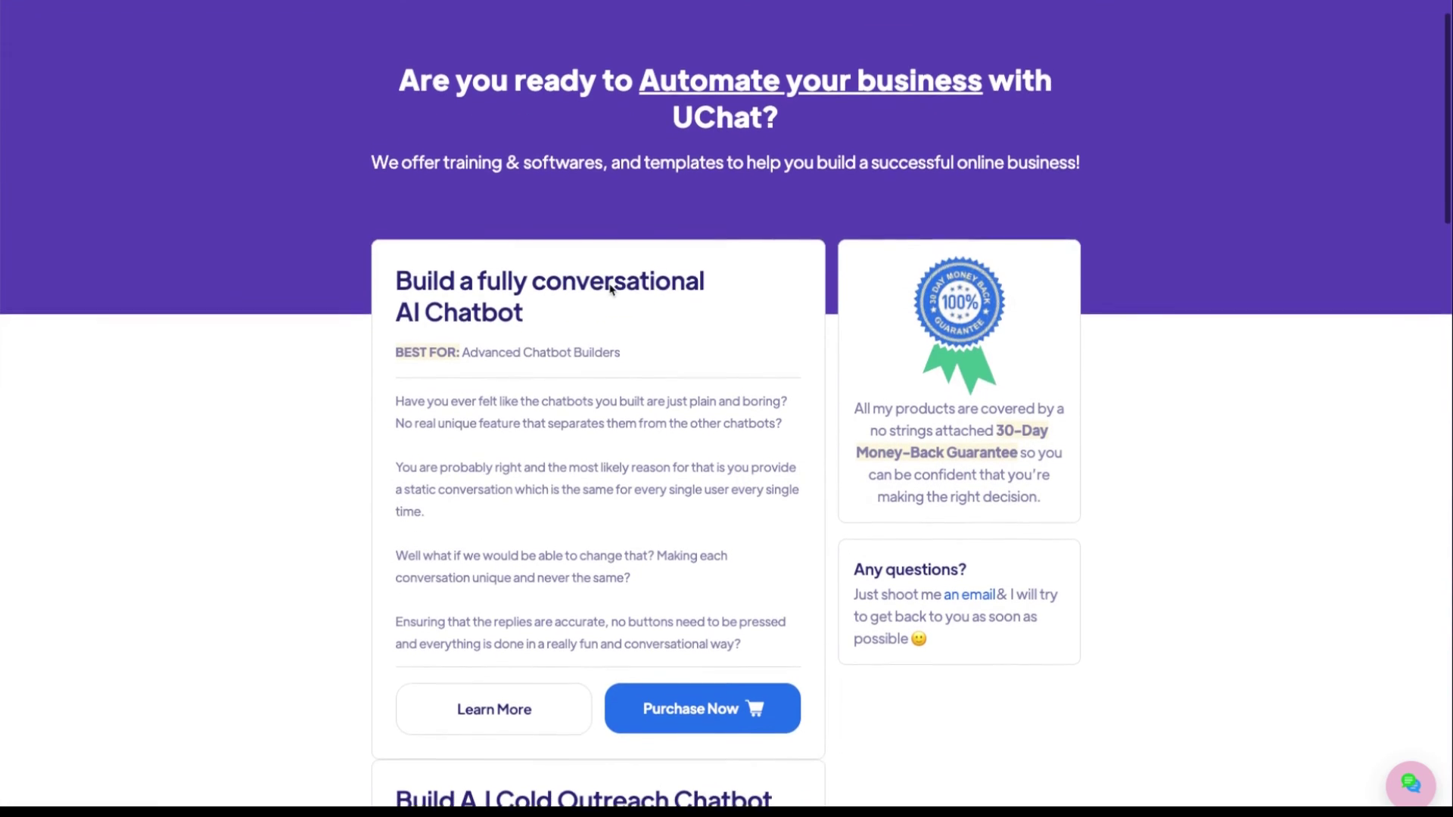
{"action": "scroll", "coordinate": [612, 289], "scroll_direction": "down", "scroll_amount": 3}
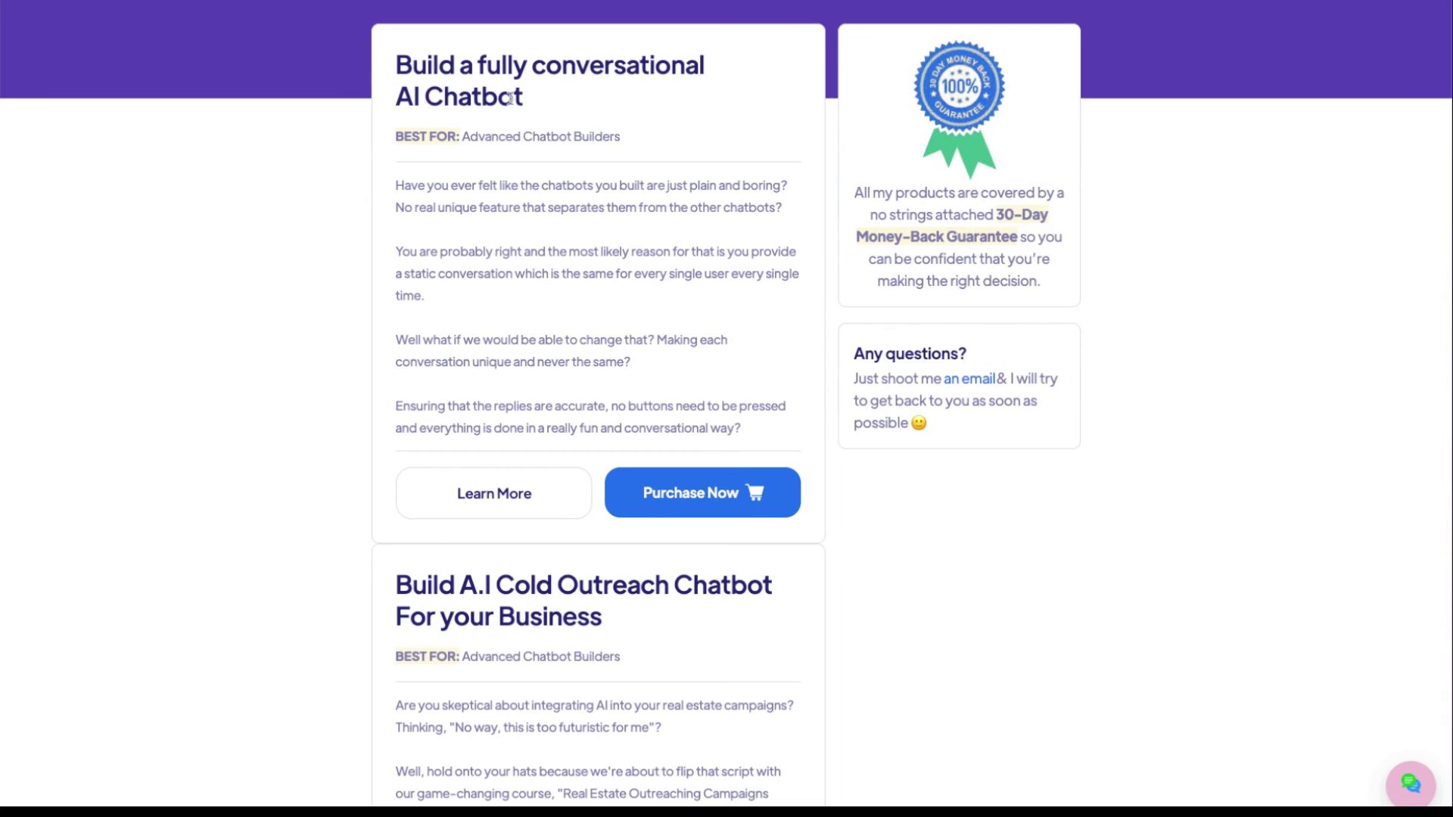
{"action": "scroll", "coordinate": [629, 139], "scroll_direction": "down", "scroll_amount": 5}
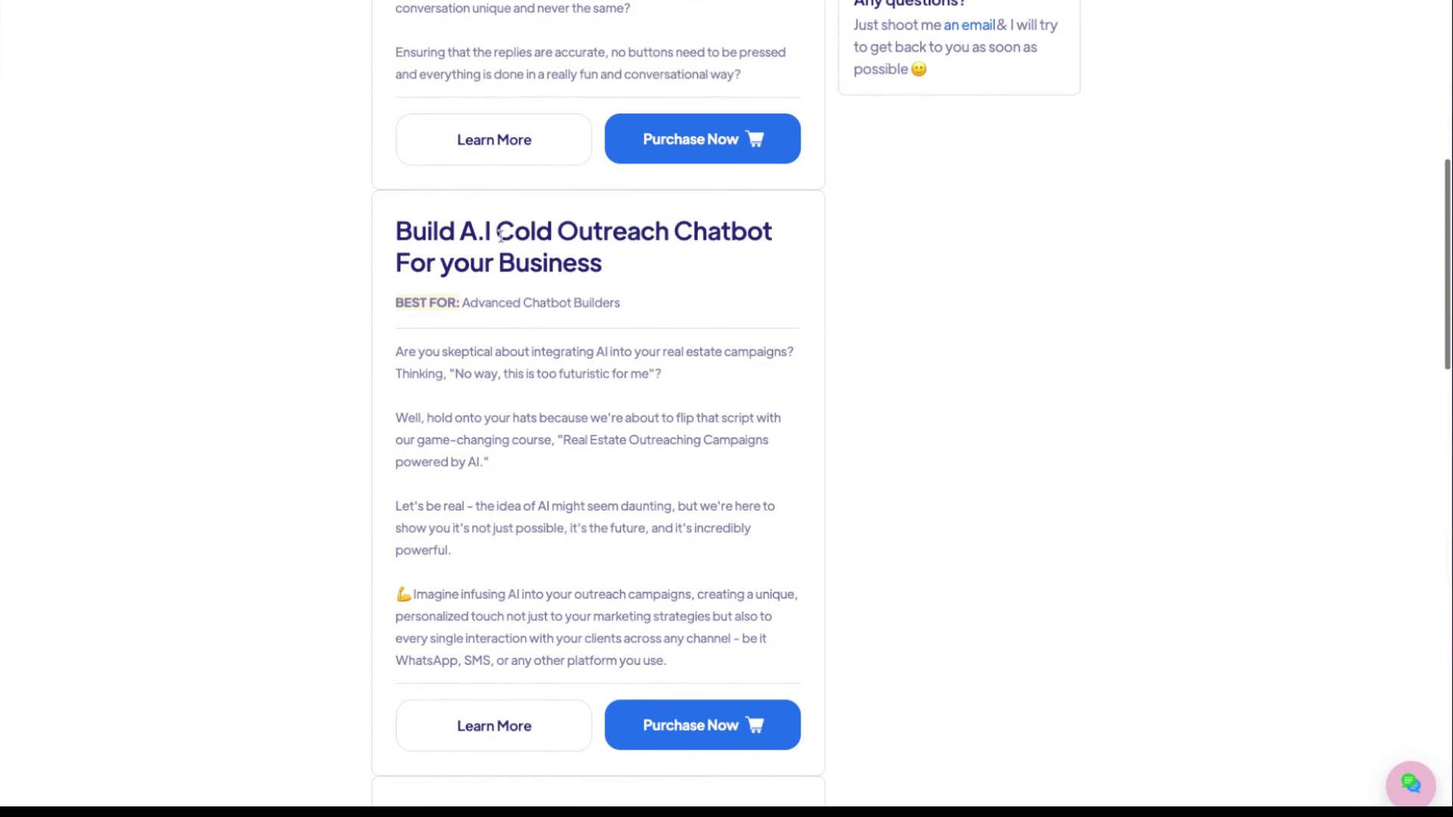
{"action": "scroll", "coordinate": [649, 227], "scroll_direction": "down", "scroll_amount": 5}
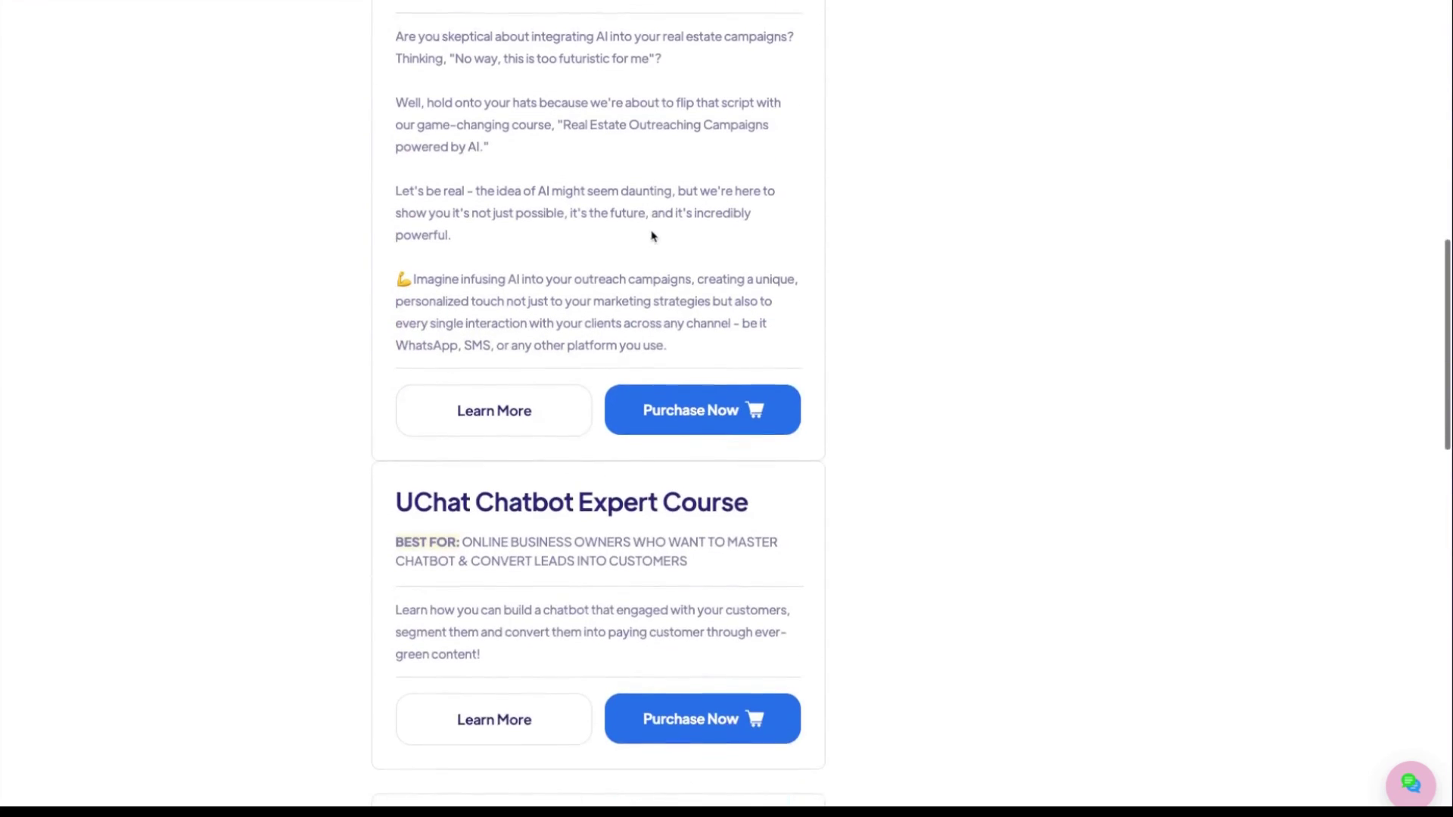
{"action": "scroll", "coordinate": [651, 231], "scroll_direction": "down", "scroll_amount": 5}
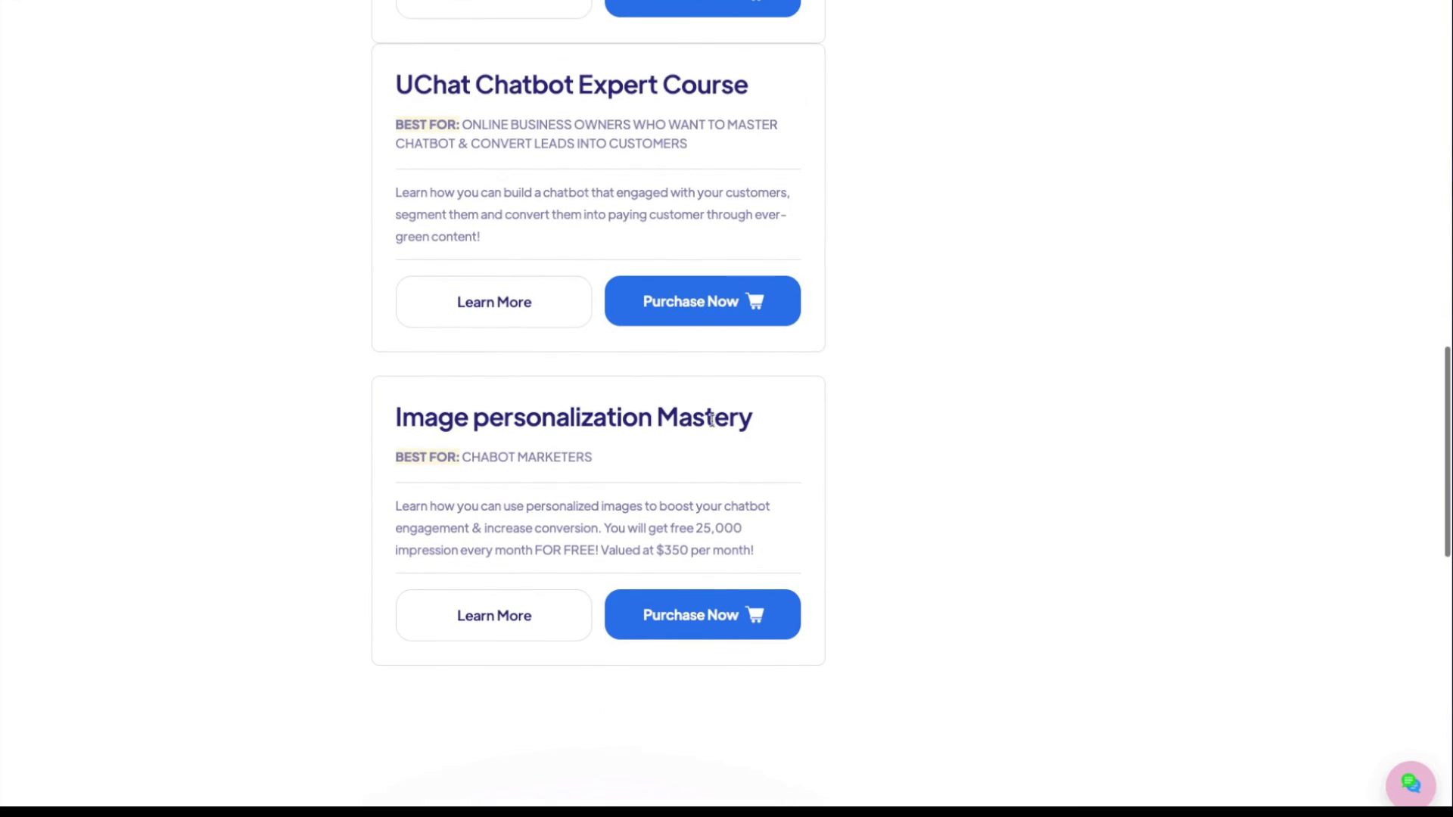
{"action": "scroll", "coordinate": [763, 418], "scroll_direction": "up", "scroll_amount": 20}
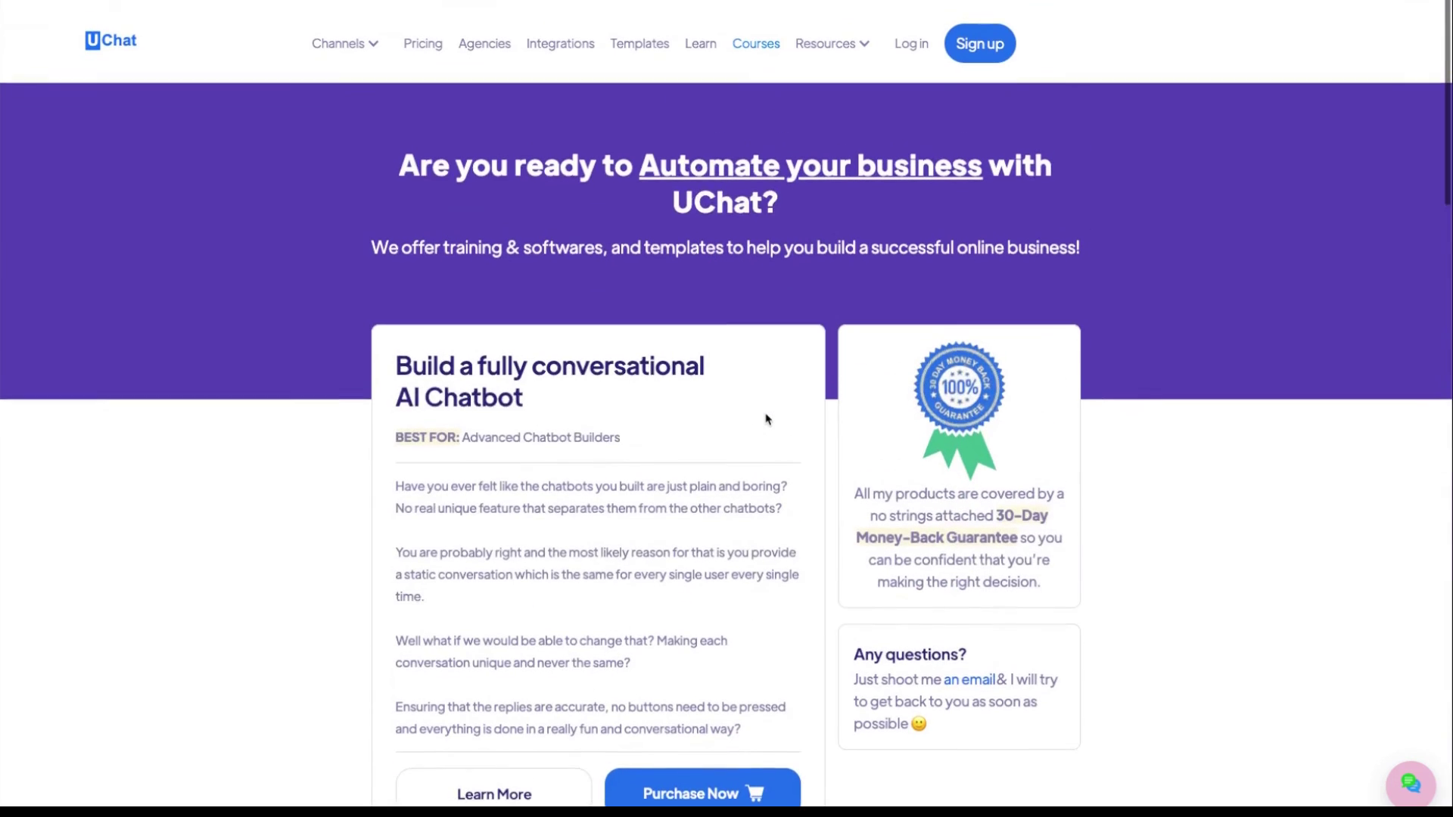
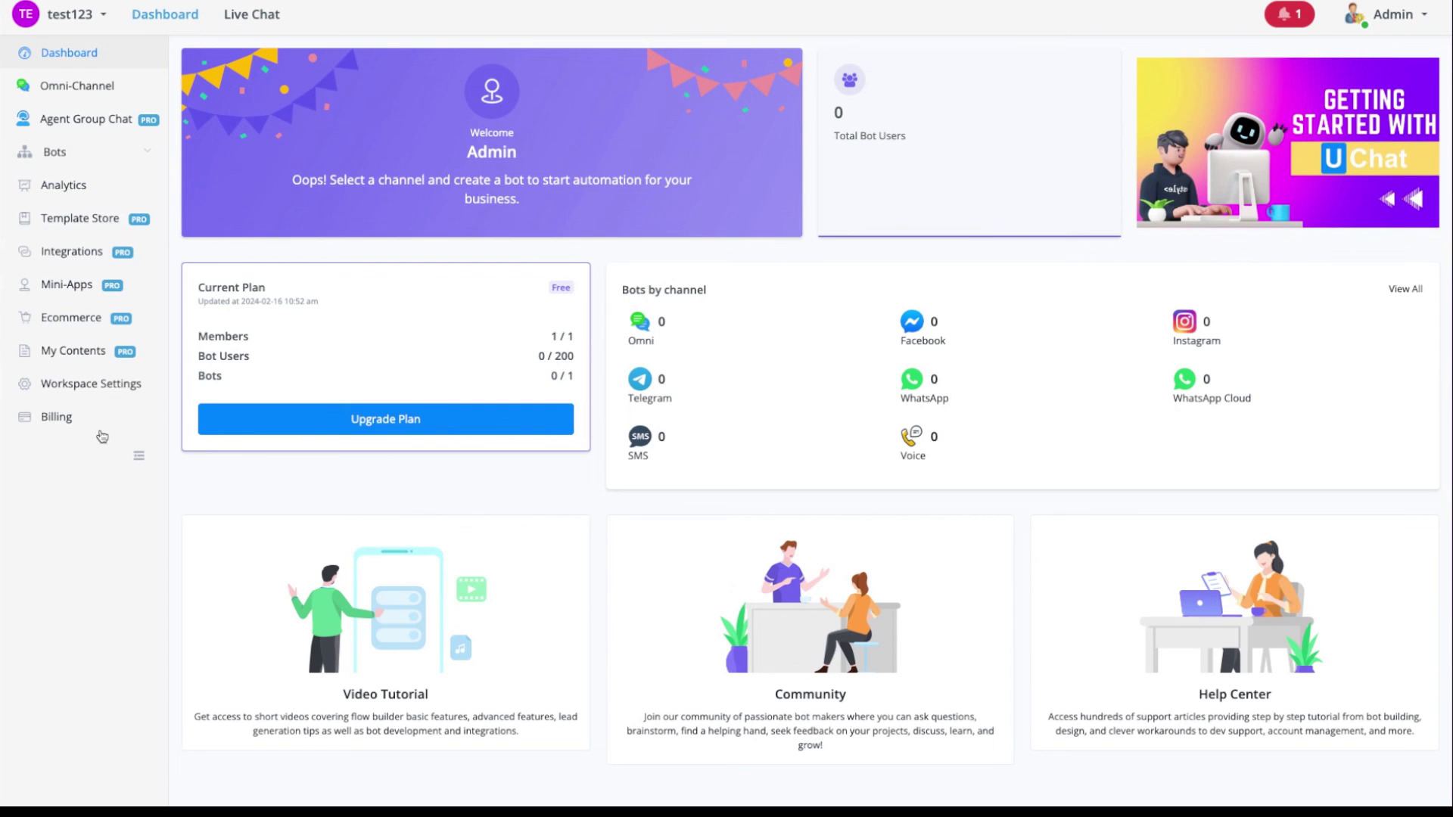
Step: Go to the Billing section of the test123 workspace from the sidebar
{"action": "left_click", "coordinate": [76, 418]}
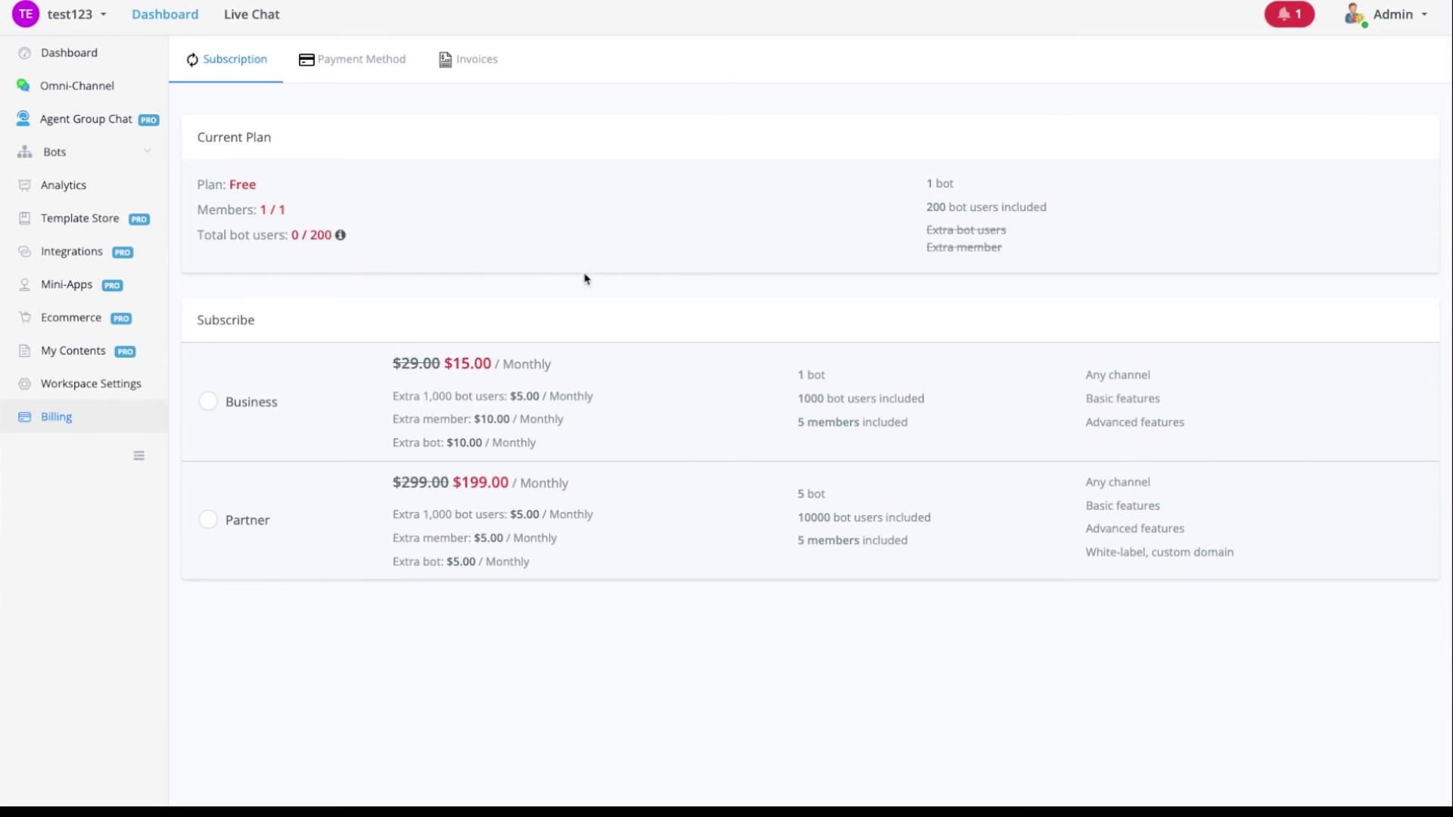
Step: Select the Partner plan at $199.00/month and move down to the billing form's coupon field
{"action": "left_click", "coordinate": [208, 522]}
{"action": "scroll", "coordinate": [264, 523], "scroll_direction": "down", "scroll_amount": 3}
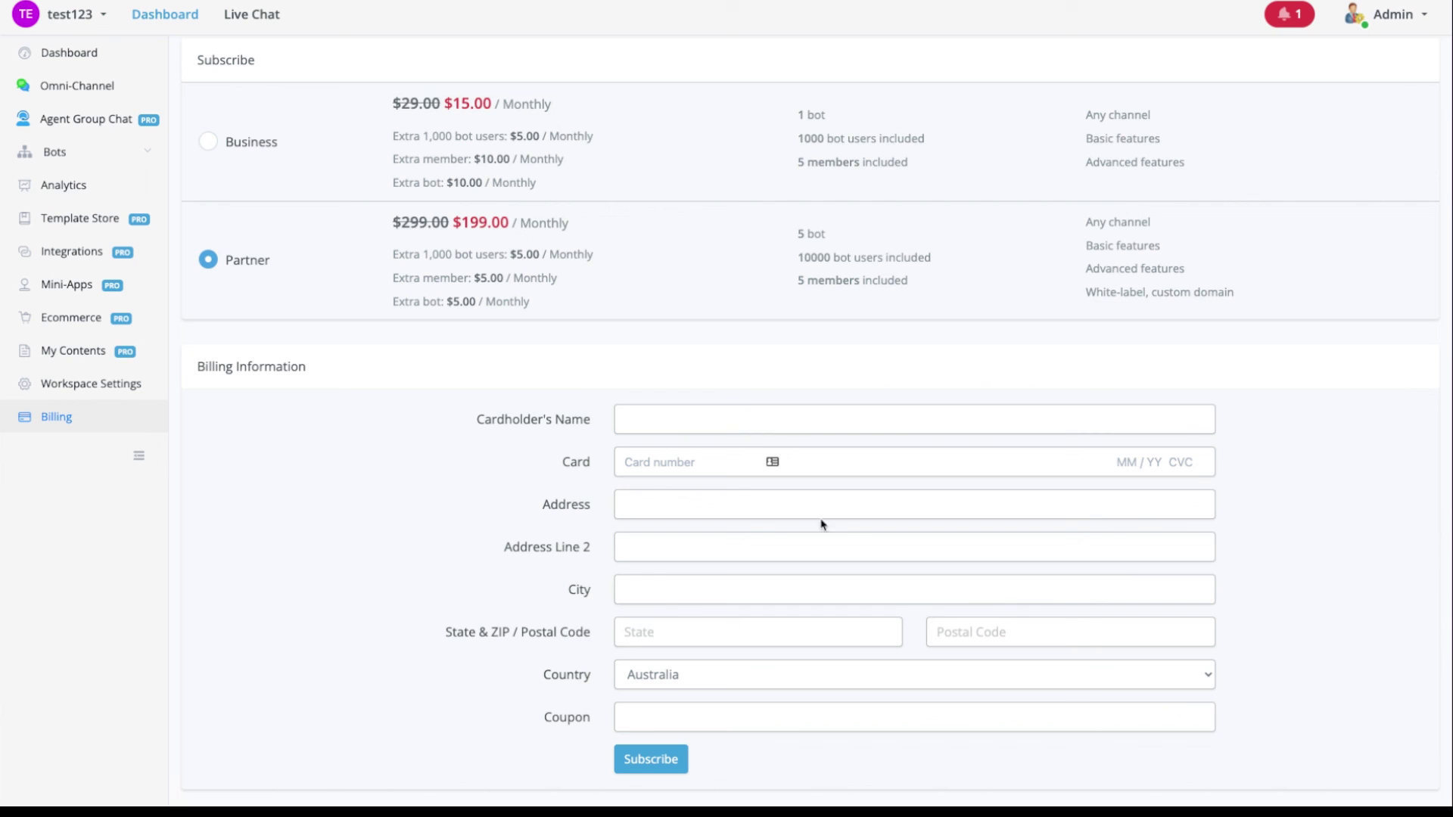
{"action": "left_click", "coordinate": [690, 717]}
Step: Enter coupon code OneWeekFree, then bring up the account menu with its support options
{"action": "type", "text": "OneWeekFree"}
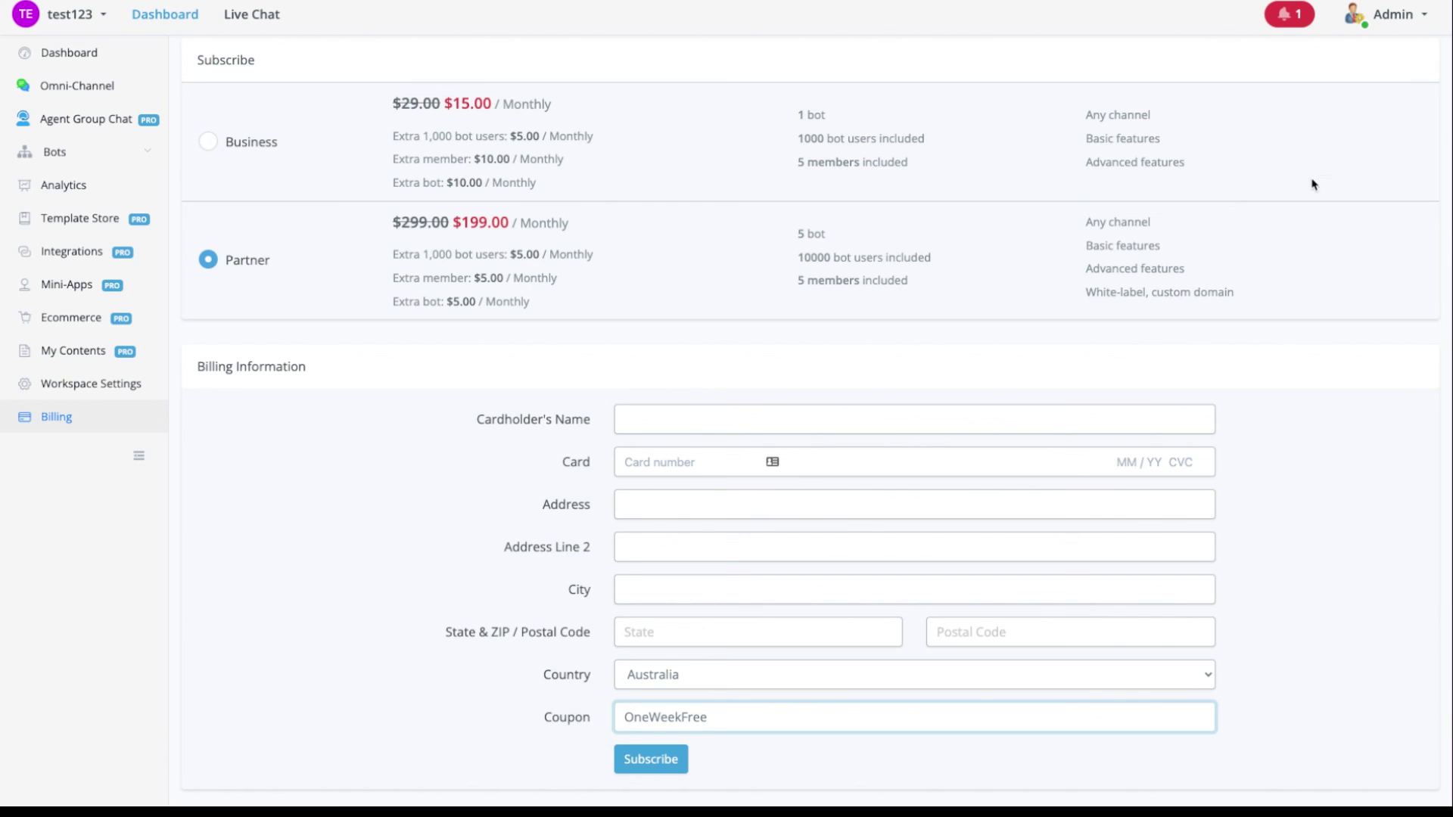
{"action": "left_click", "coordinate": [1390, 23]}
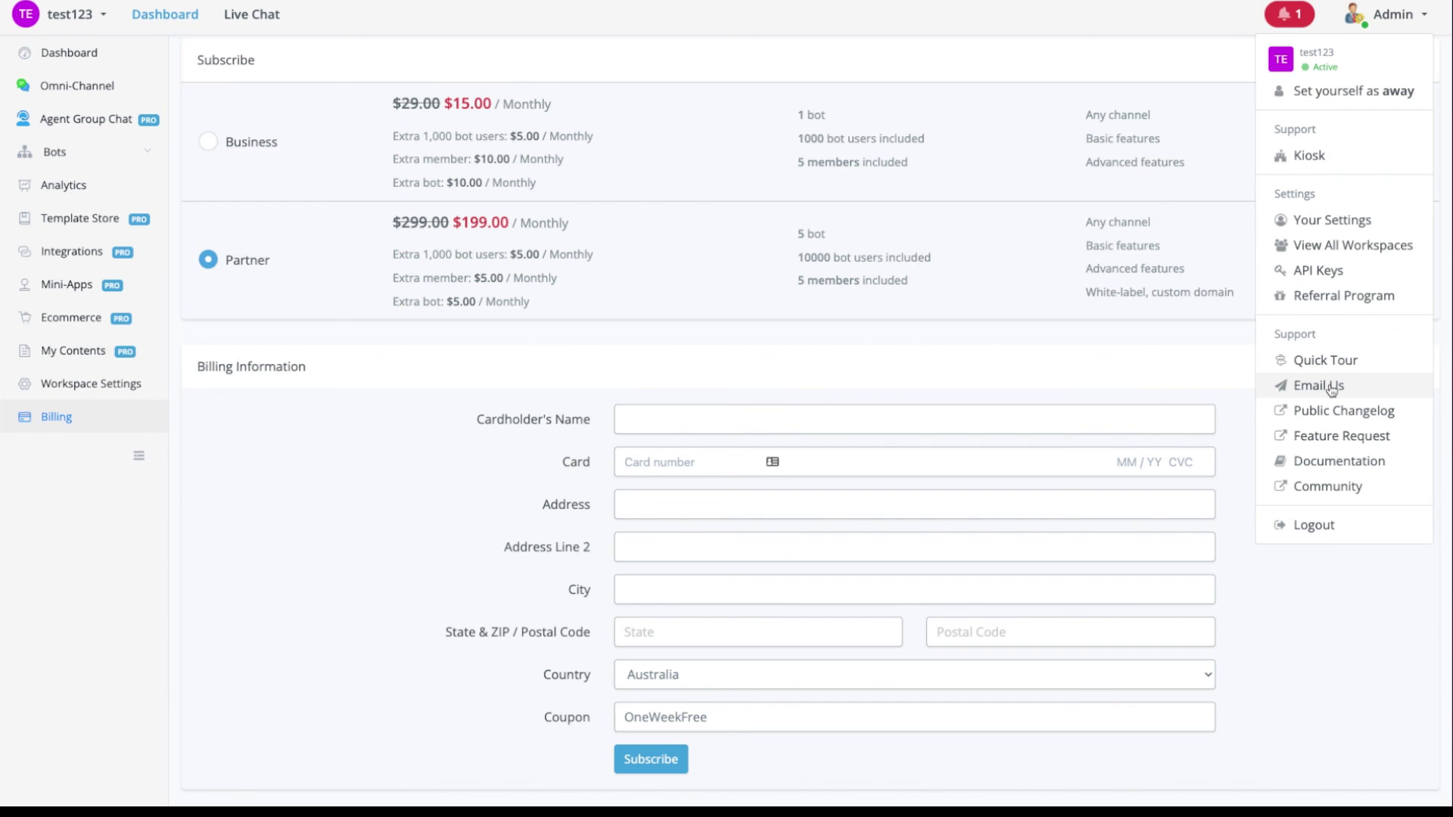
Step: Put bit.ly/uchat-partner in Cardholder's Name, then copy it and open it as a web address
{"action": "left_click", "coordinate": [698, 420]}
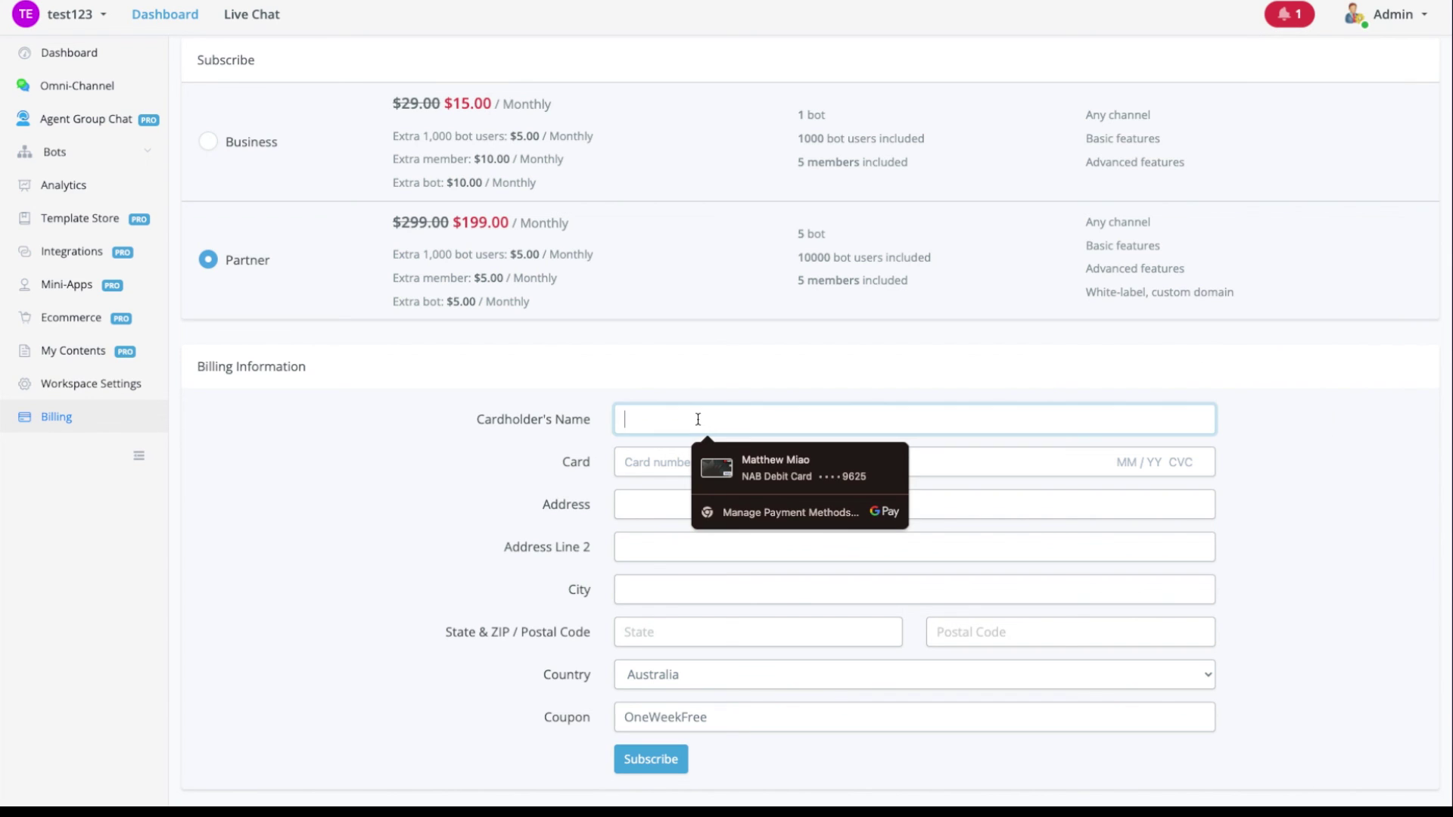
{"action": "type", "text": "bit"}
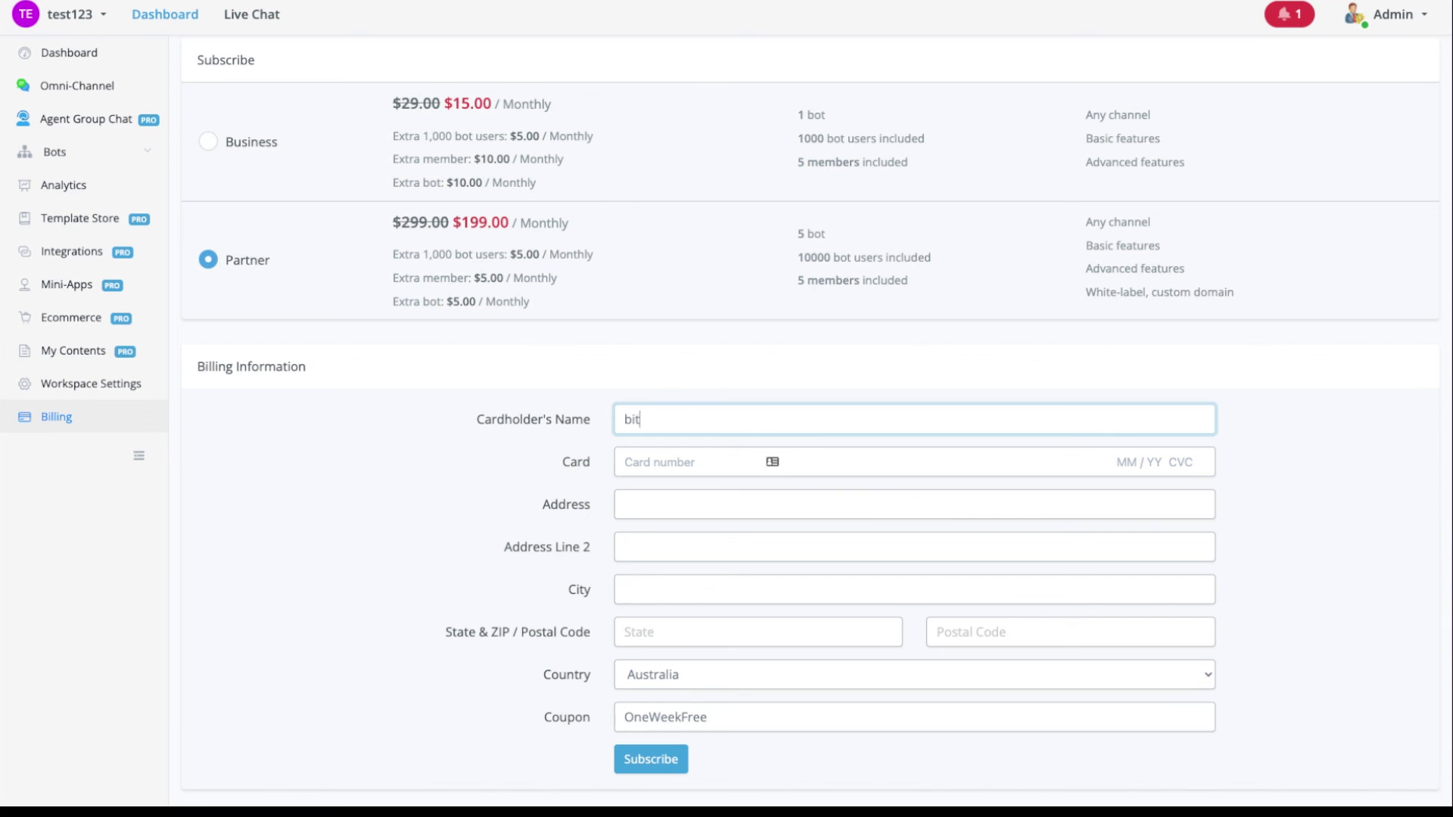
{"action": "type", "text": ".ly/uchat-partner"}
{"action": "triple_click", "coordinate": [719, 430]}
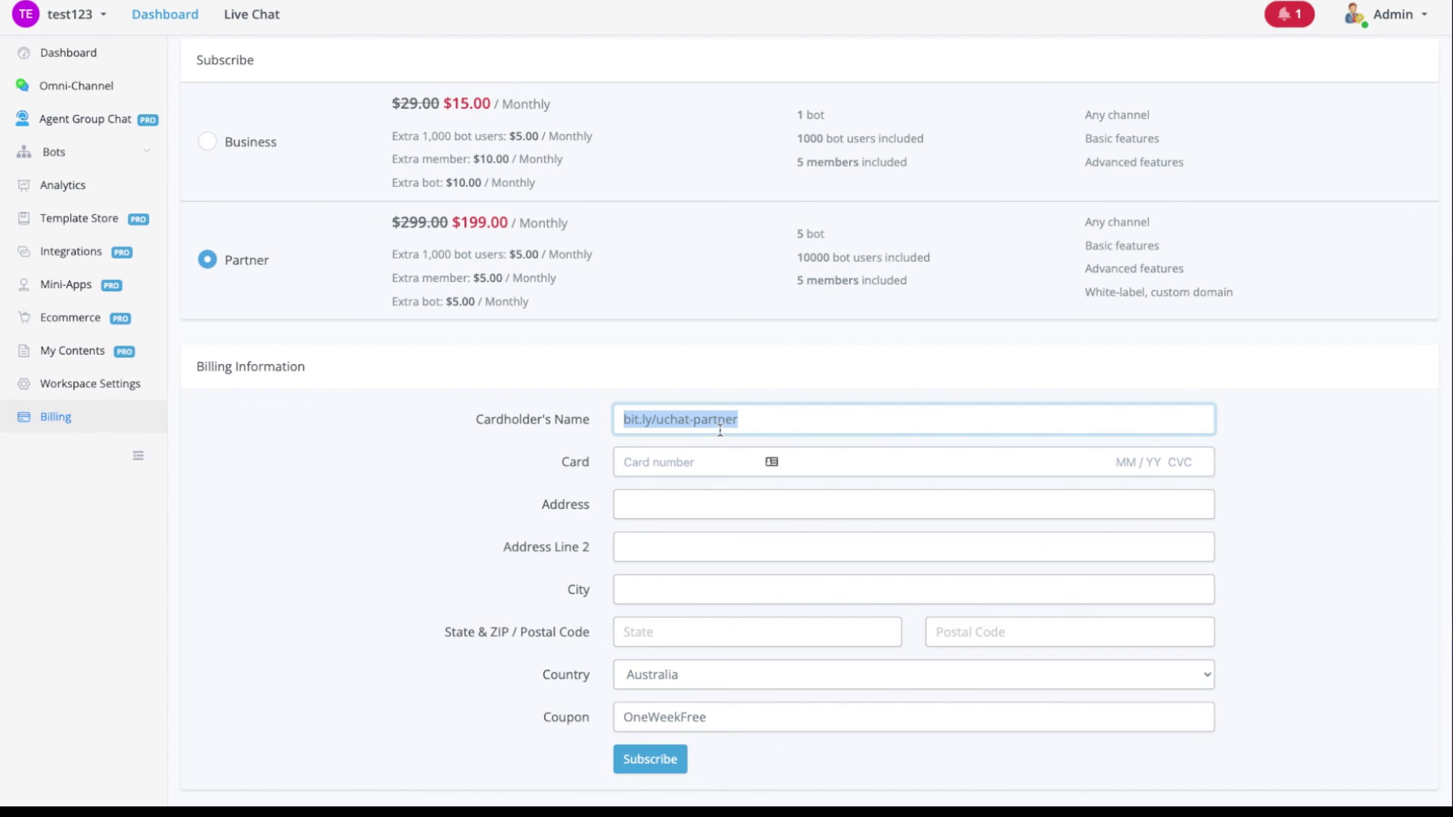
{"action": "key", "text": "ctrl+c"}
{"action": "key", "text": "ctrl+l"}
{"action": "key", "text": "ctrl+v"}
{"action": "key", "text": "Return"}
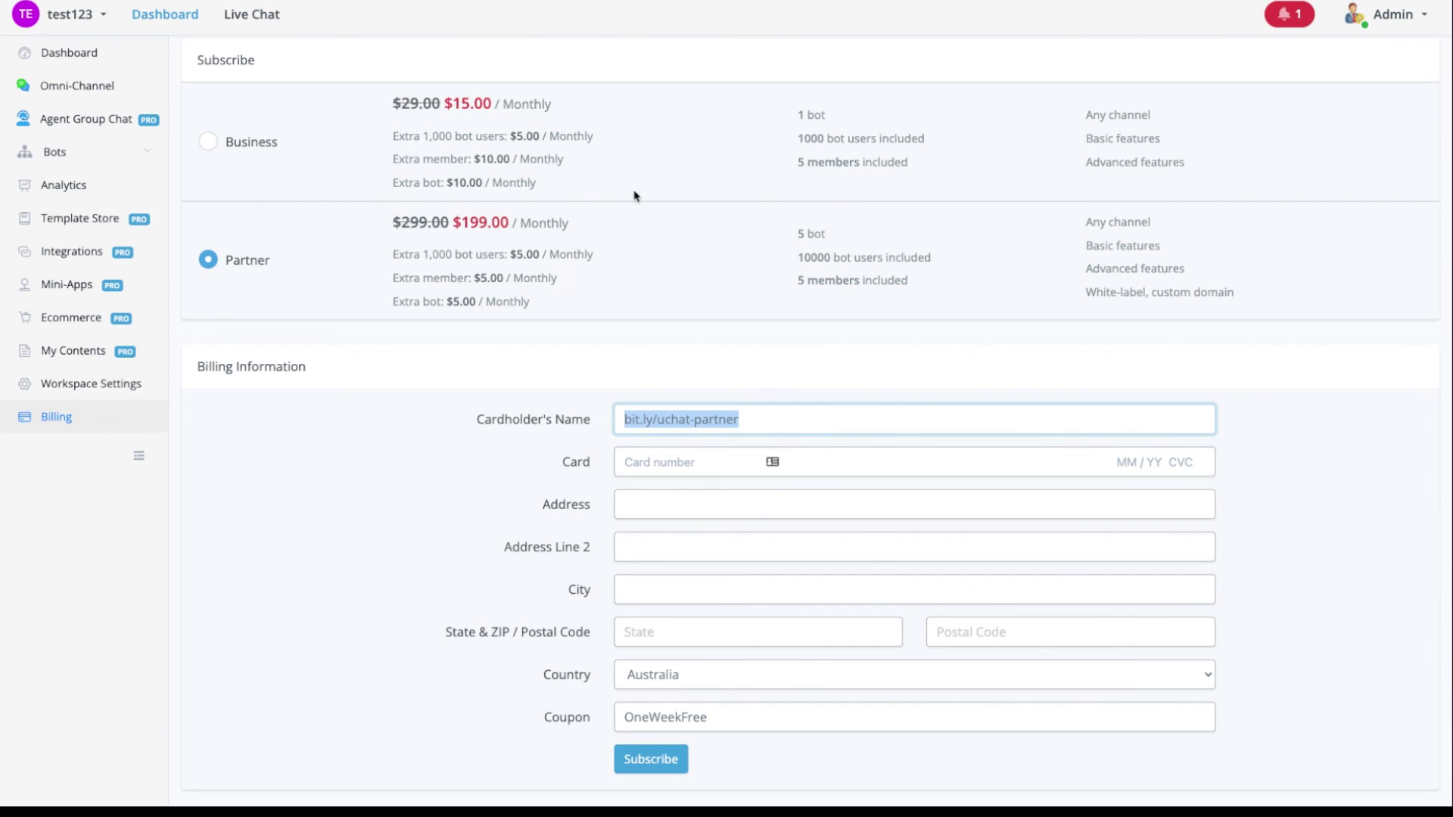